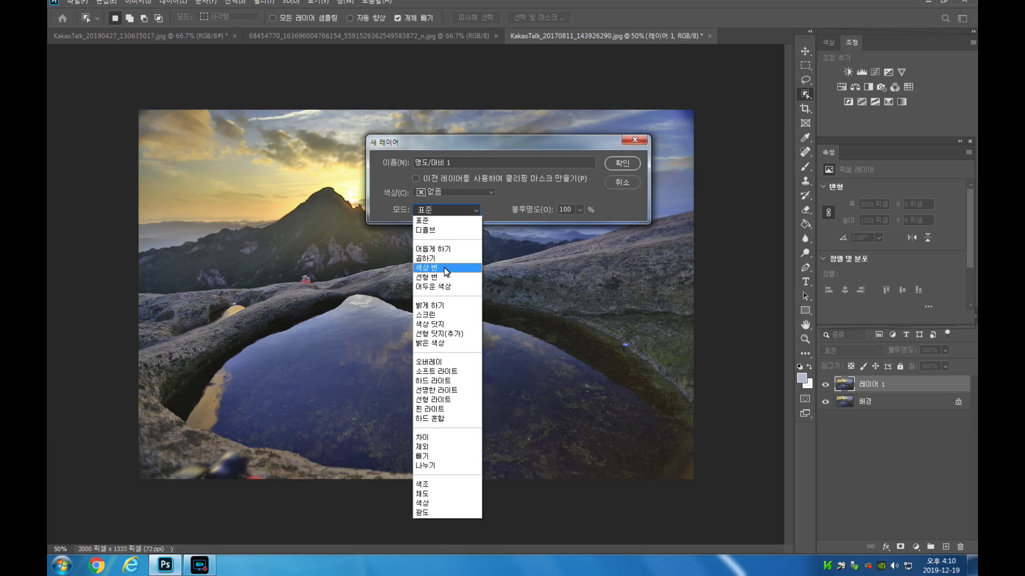
Add a brightness/contrast adjustment layer in Color Burn (색상 번) mode above the landscape and set its opacity to 41%
click(448, 268)
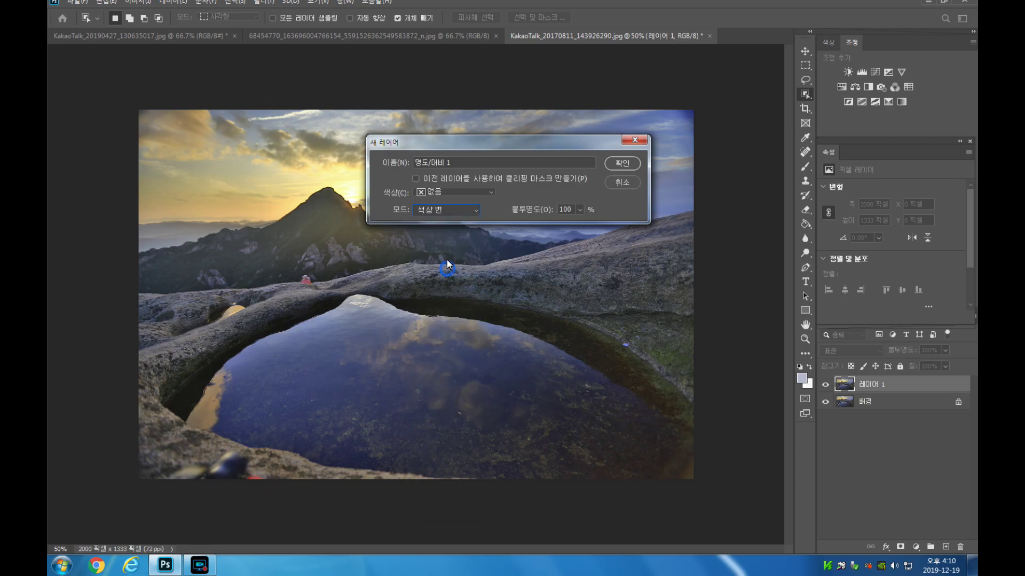
click(622, 163)
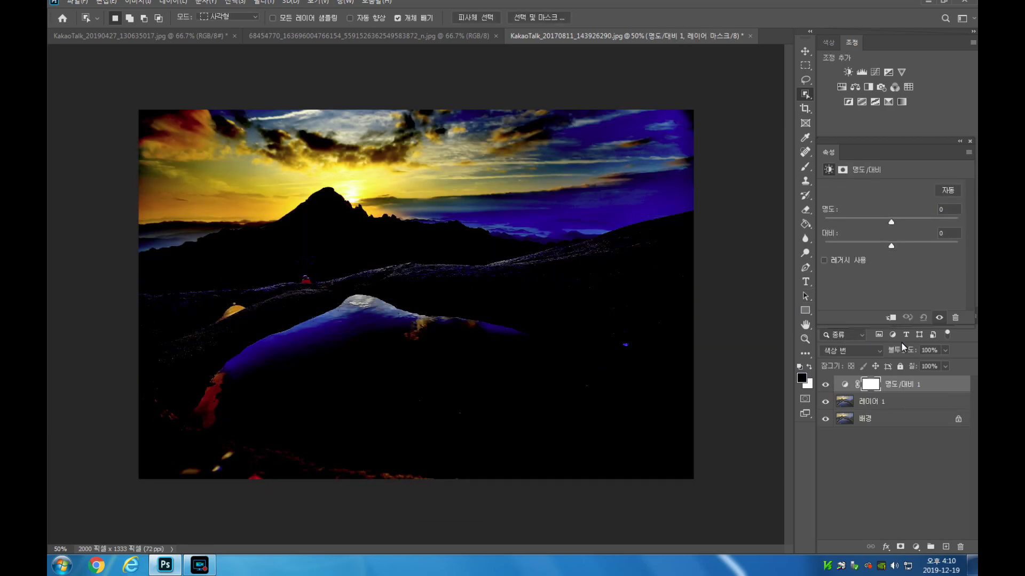
click(943, 351)
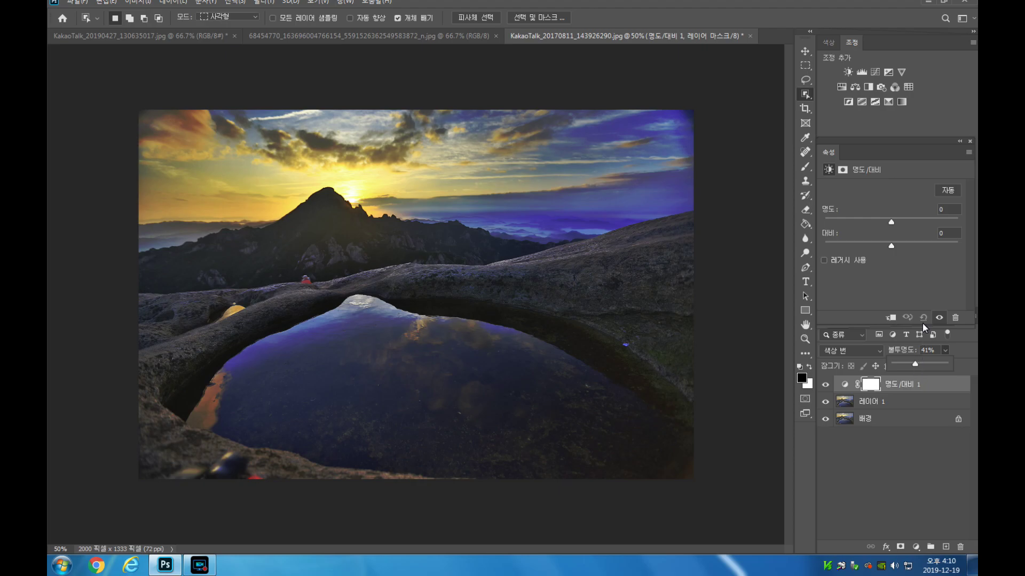
Set the adjustment layer's brightness to 60 and contrast to 27, and toggle its visibility to compare the landscape before and after
drag(892, 223, 916, 247)
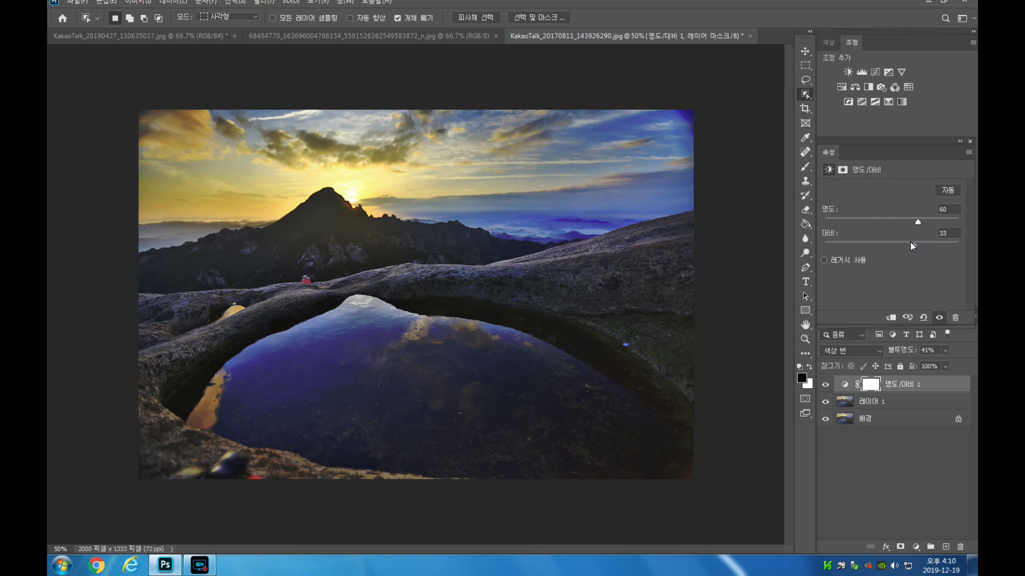
click(823, 383)
click(825, 383)
click(825, 384)
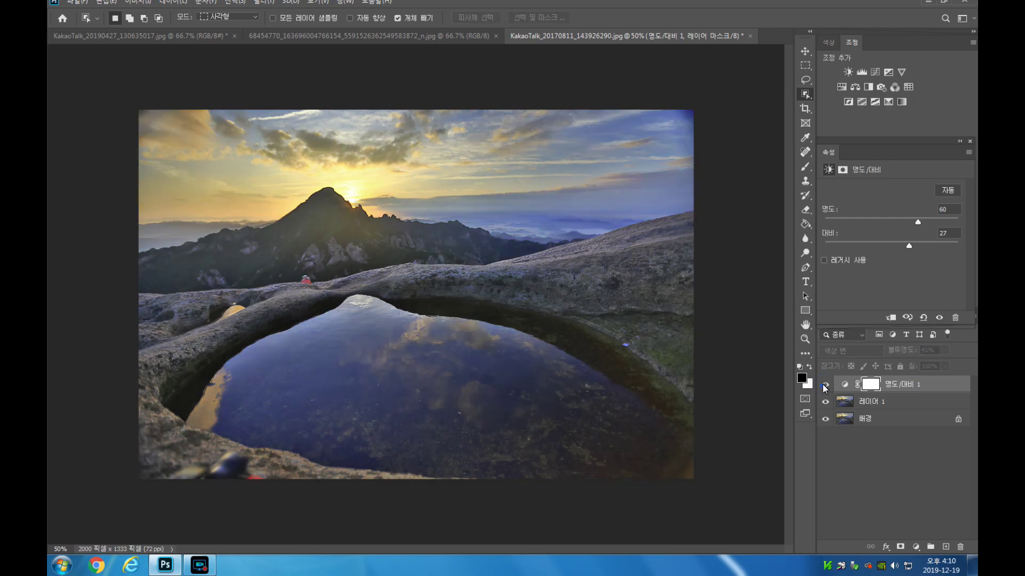
click(825, 384)
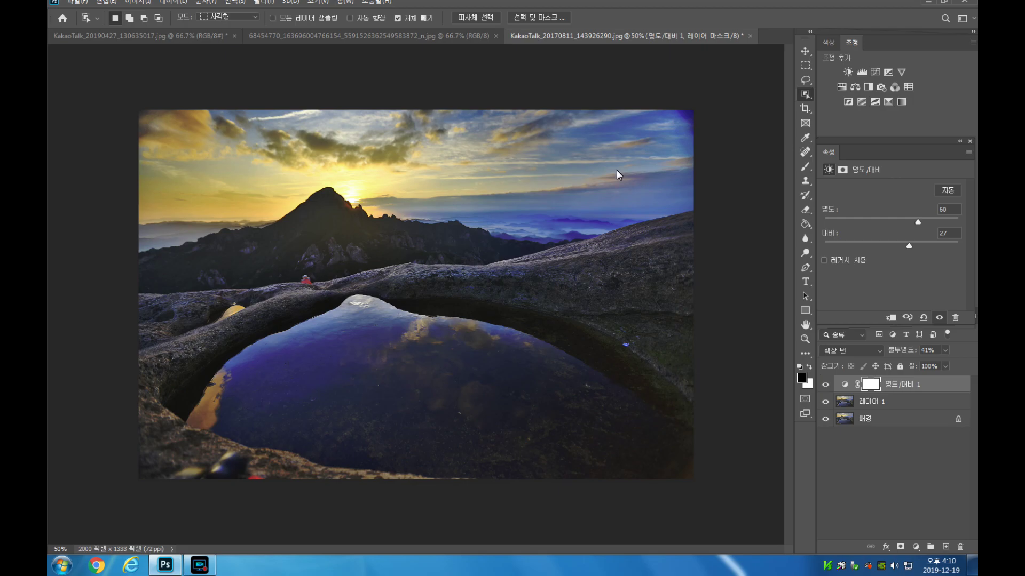
Apply HDR Toning to the food photo using the 채도 추가됨 preset, with vibrance set to +45% and saturation to +61%
click(428, 36)
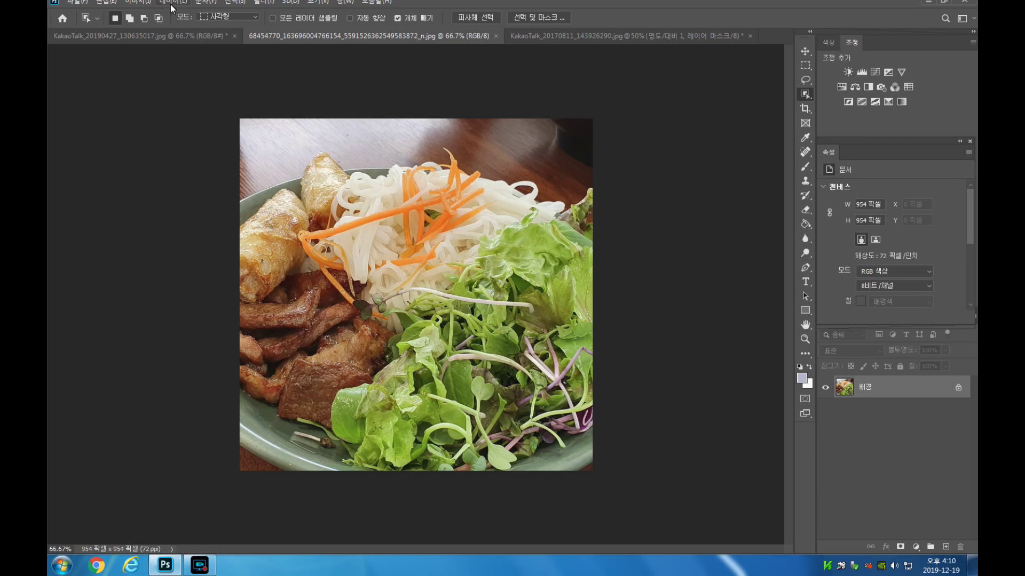
click(137, 2)
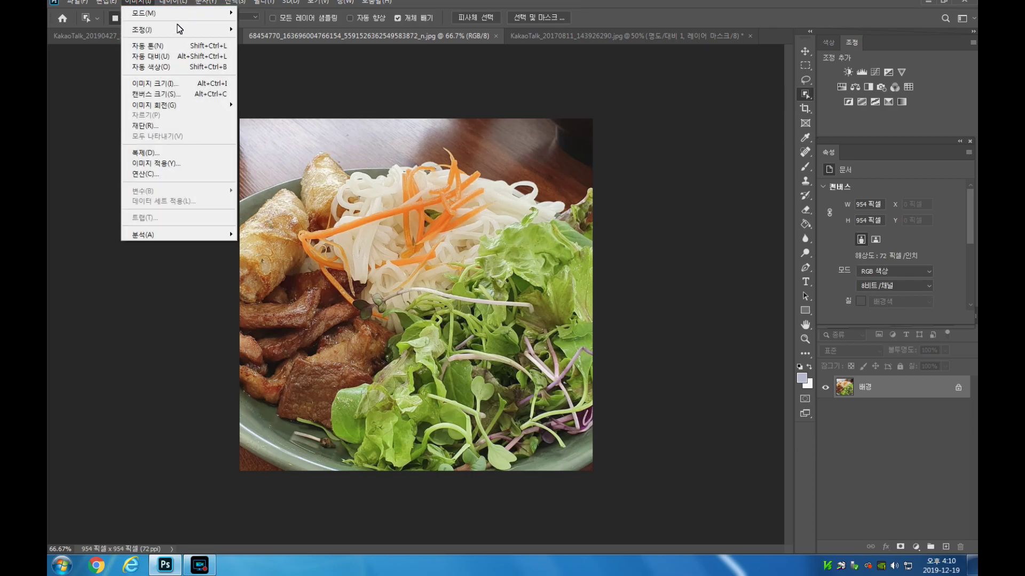
mouse_move(185, 30)
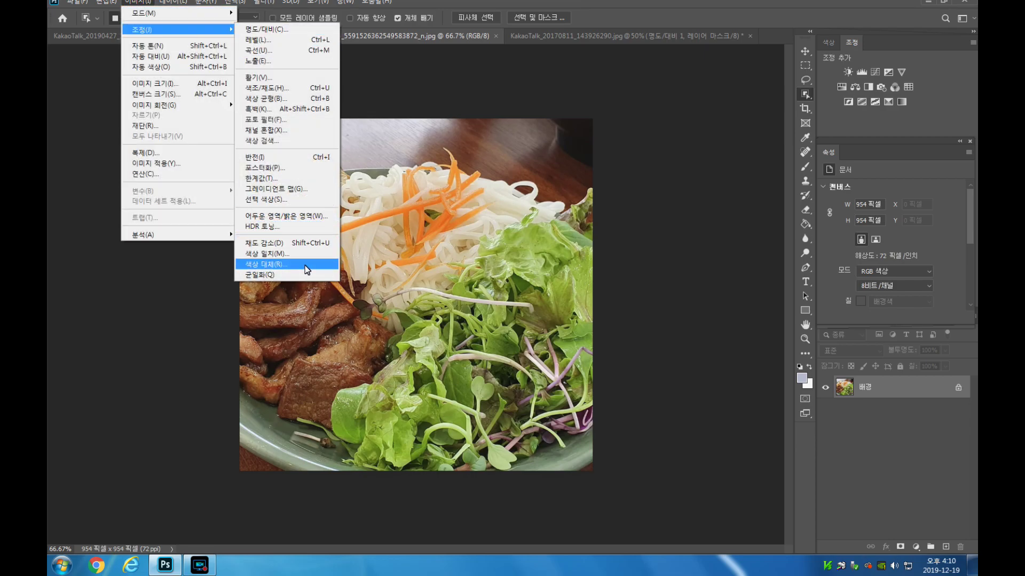
click(312, 230)
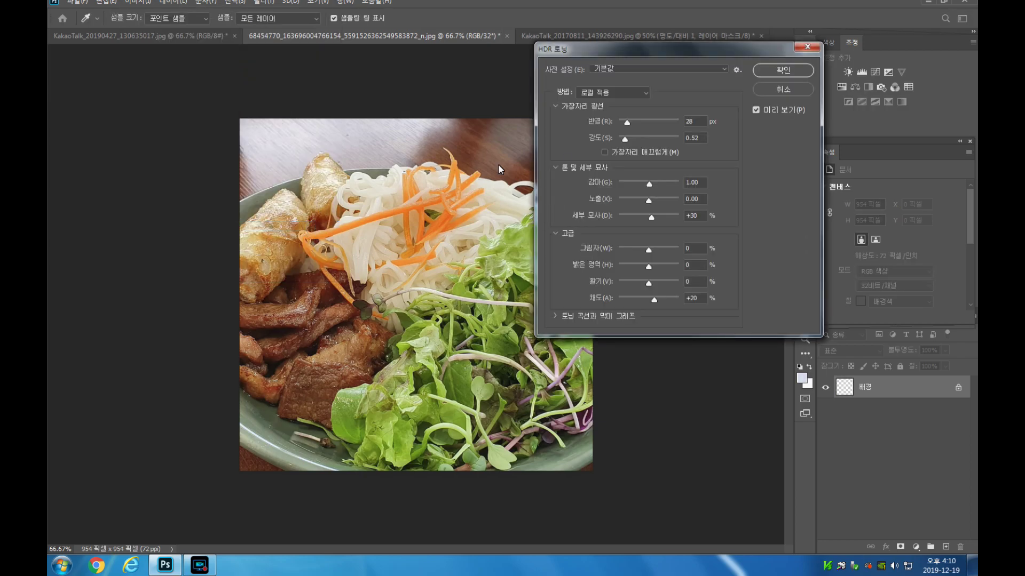
click(724, 69)
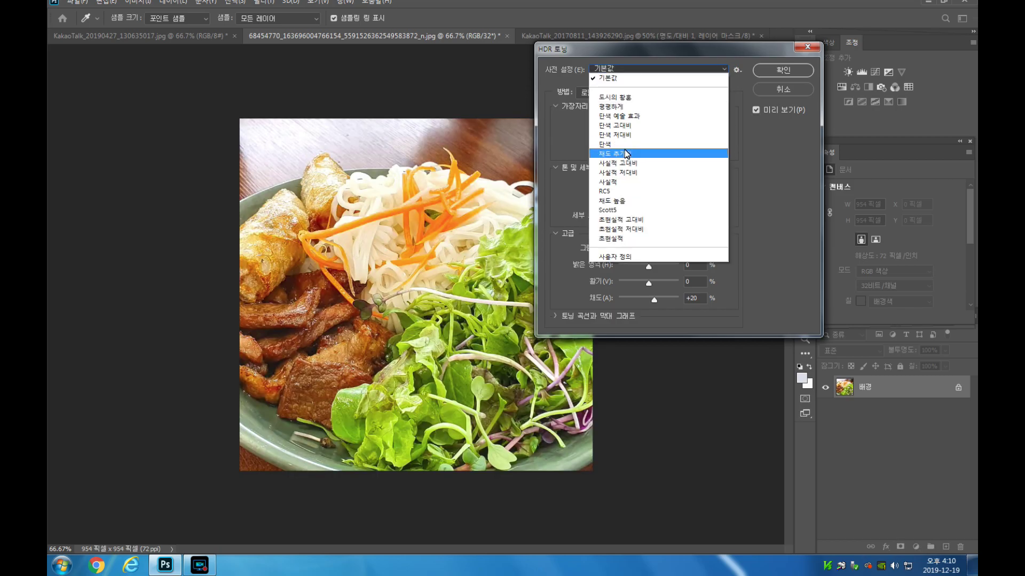
click(626, 154)
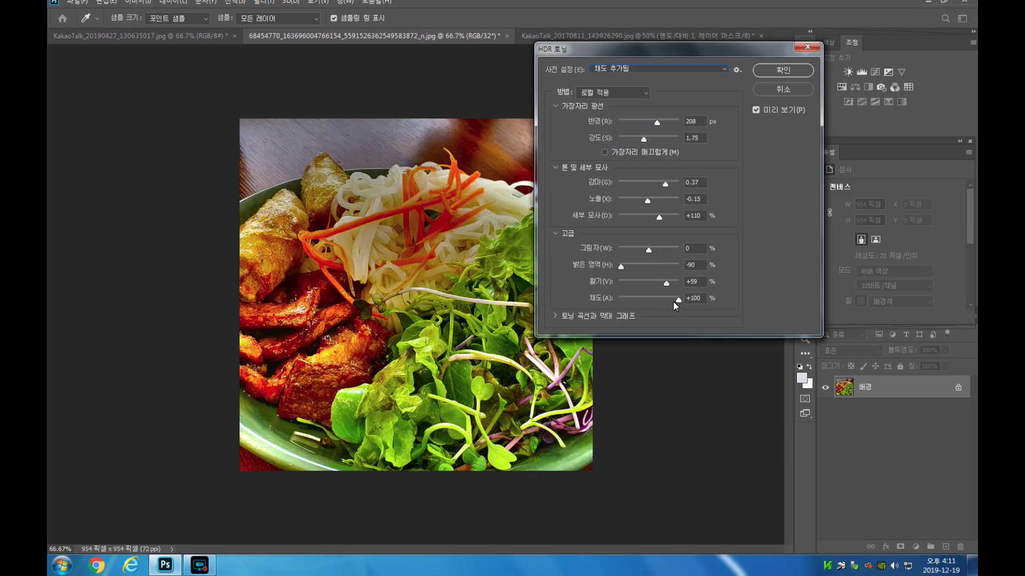
drag(677, 300, 663, 283)
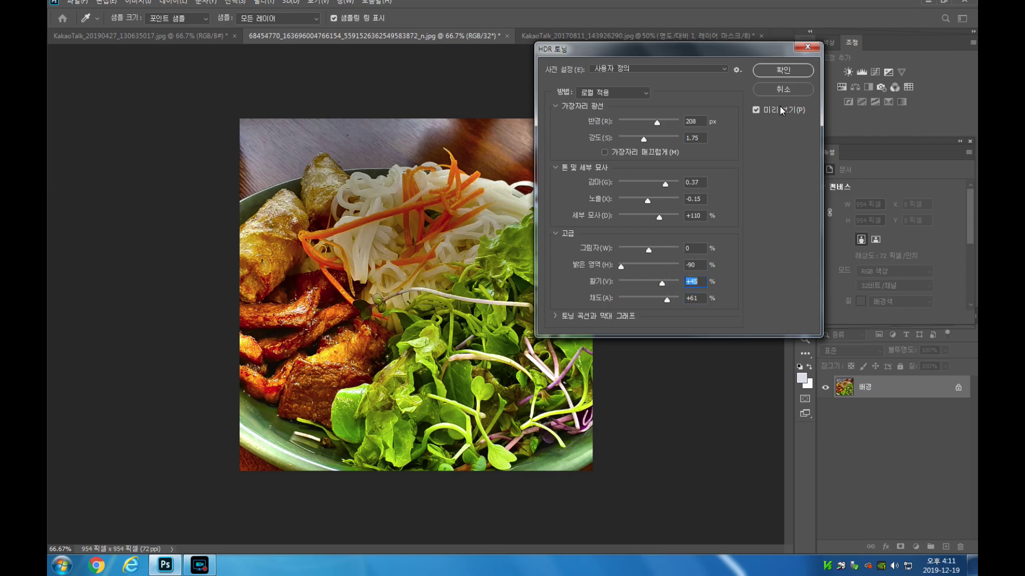
click(787, 72)
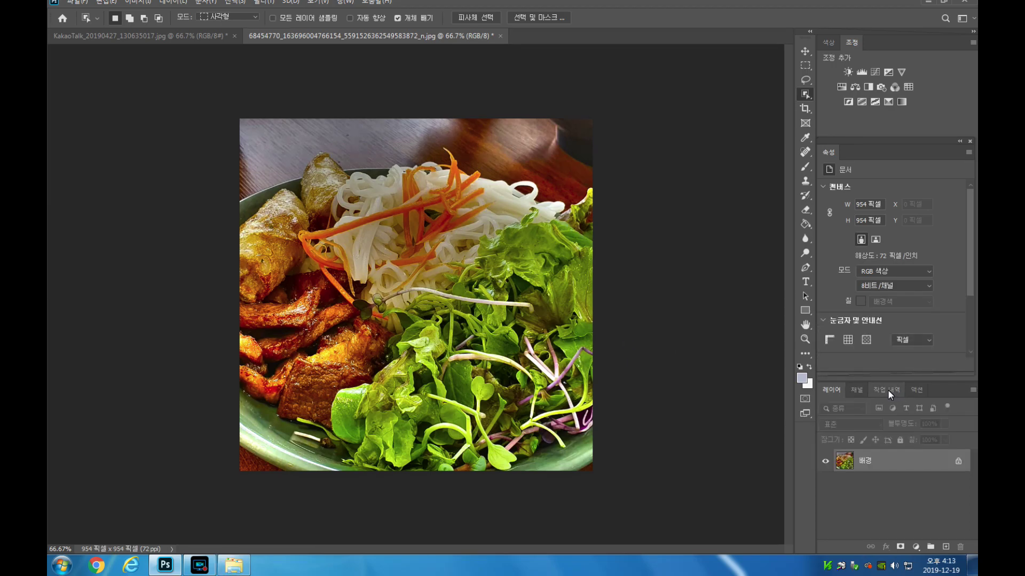
Compare the food photo's original snapshot with its HDR Toning history state, ending on the toned version
click(889, 391)
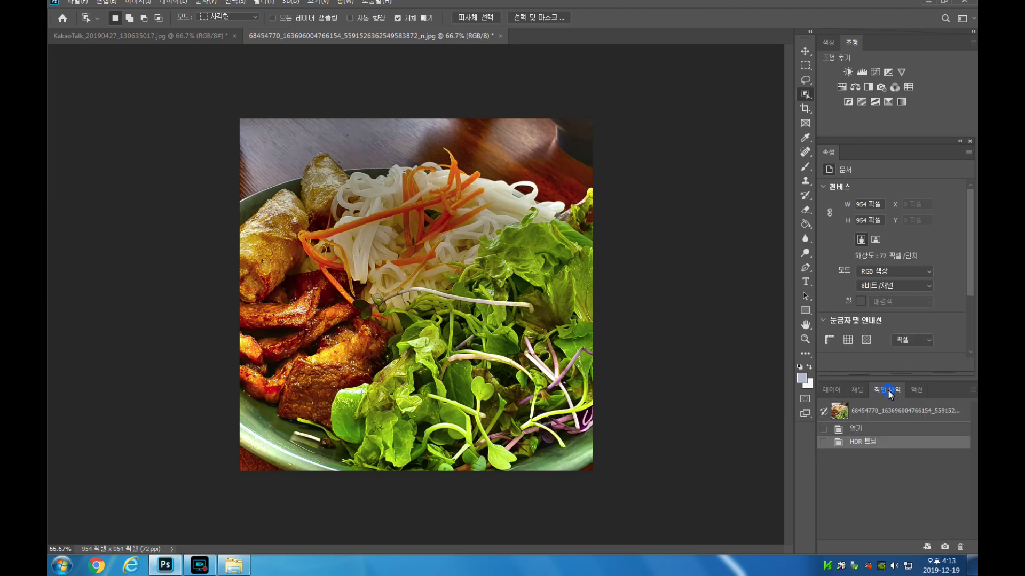
click(891, 415)
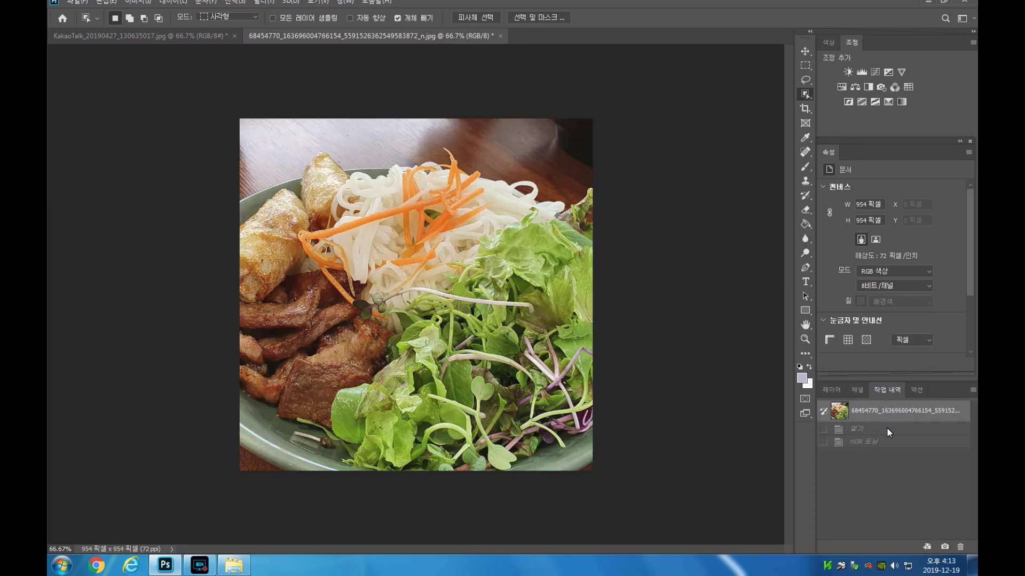
click(888, 443)
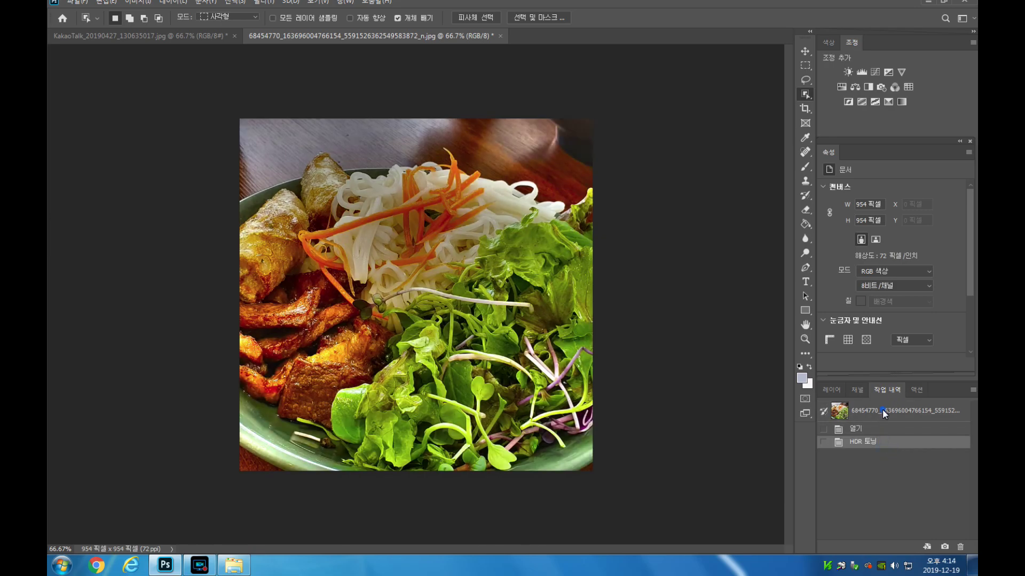
click(883, 408)
click(880, 443)
Switch to the flower photo and duplicate its background layer
click(175, 35)
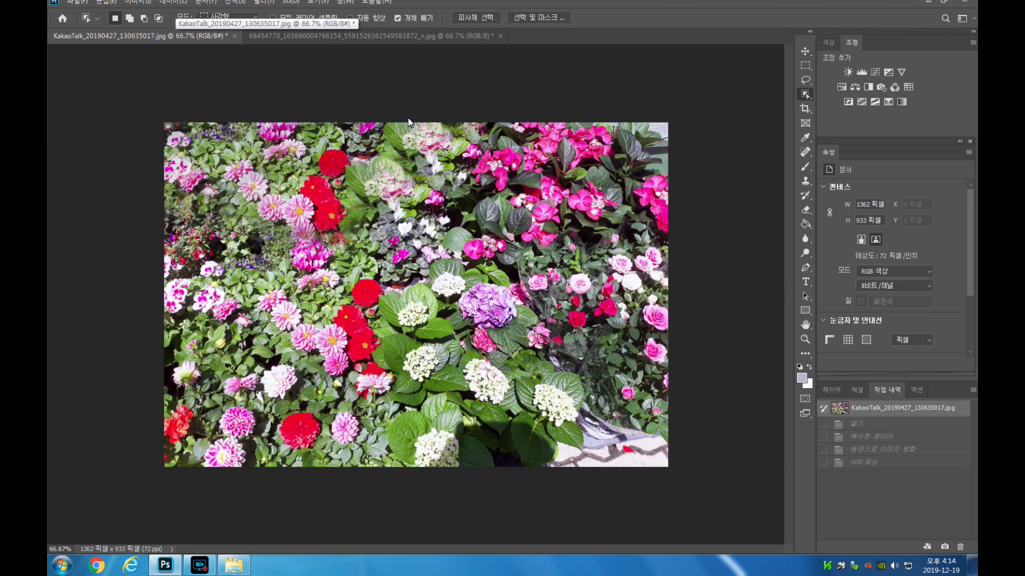
click(833, 389)
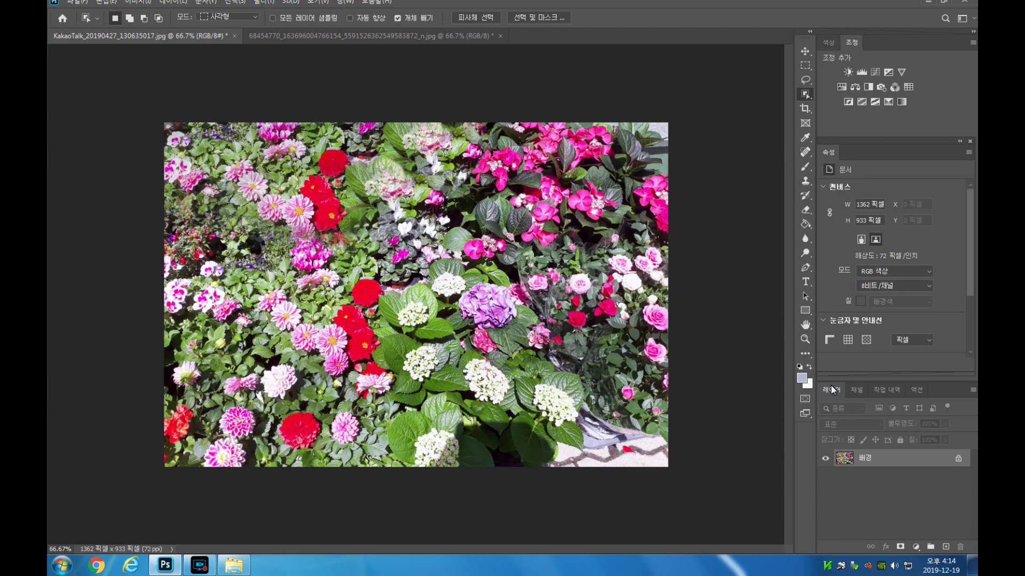
key(ctrl+j)
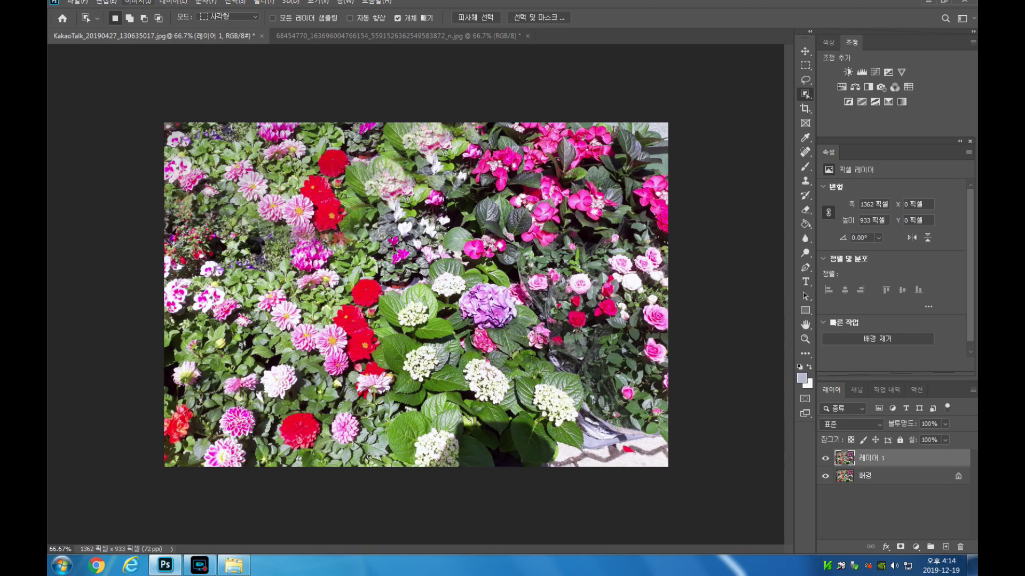
Apply HDR Toning to the flower photo, flattening its layers, with the 채도 추가됨 preset, vibrance +50% and saturation +58%
click(137, 1)
mouse_move(171, 28)
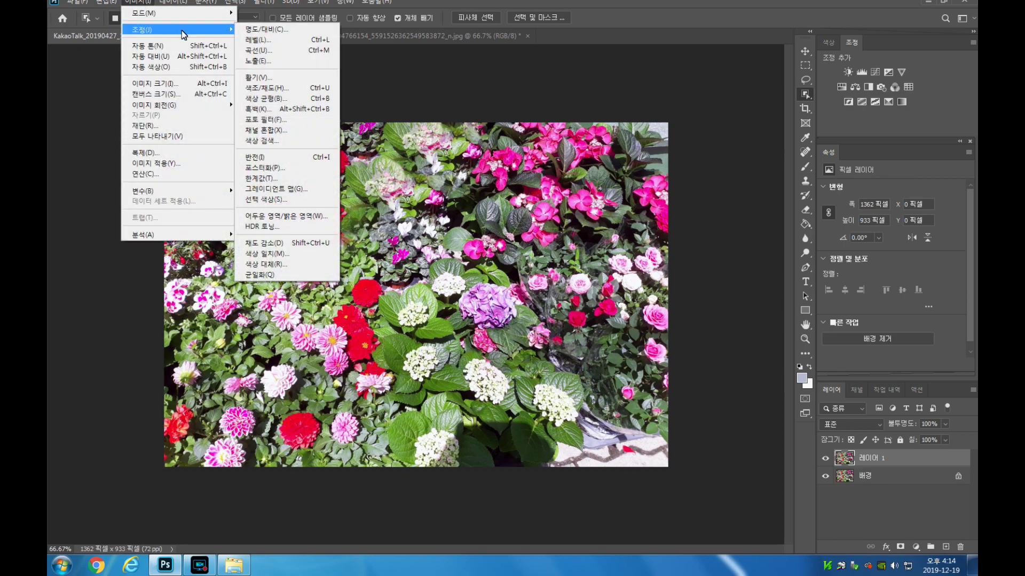
click(309, 226)
click(536, 319)
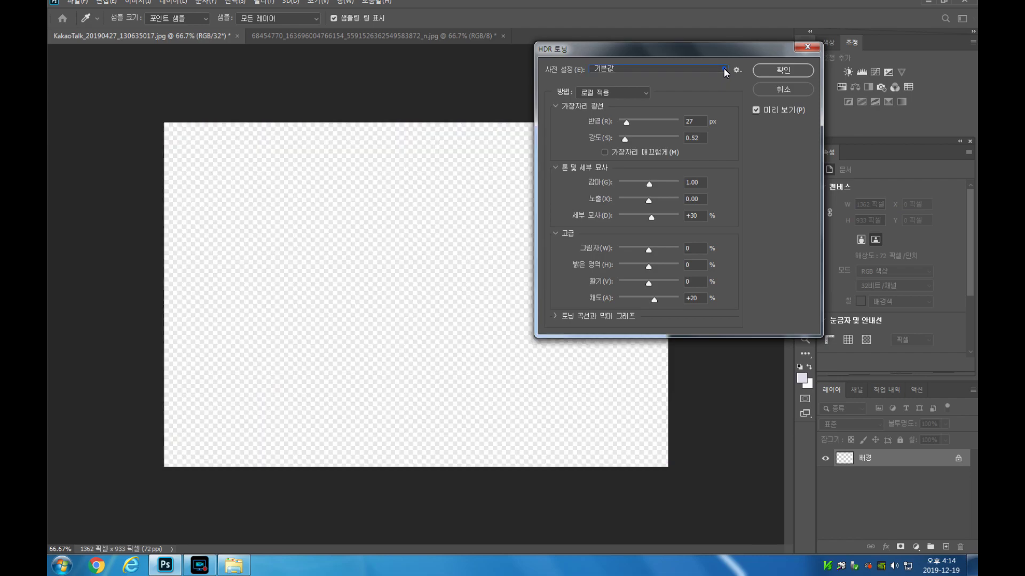
click(724, 68)
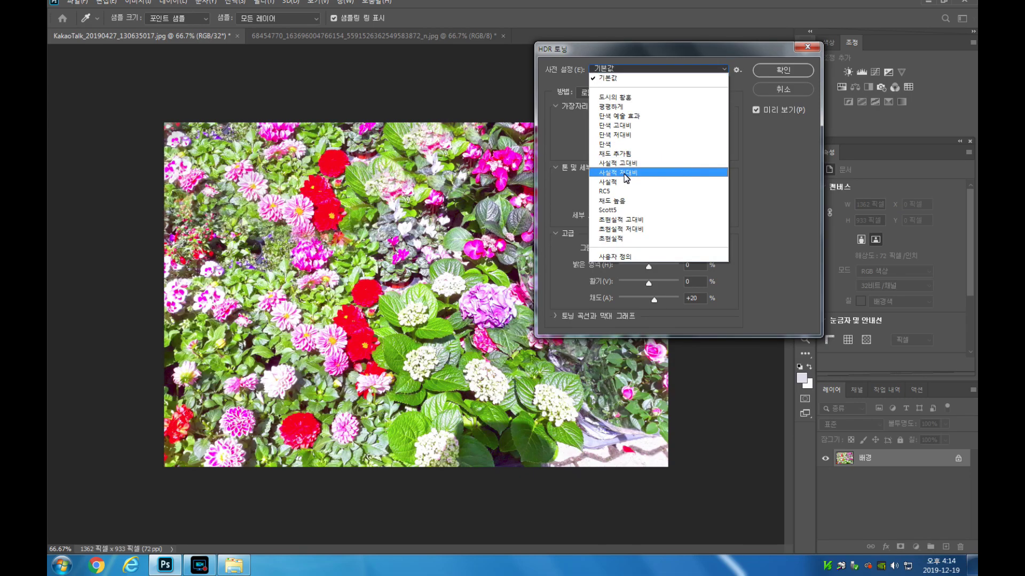
click(625, 155)
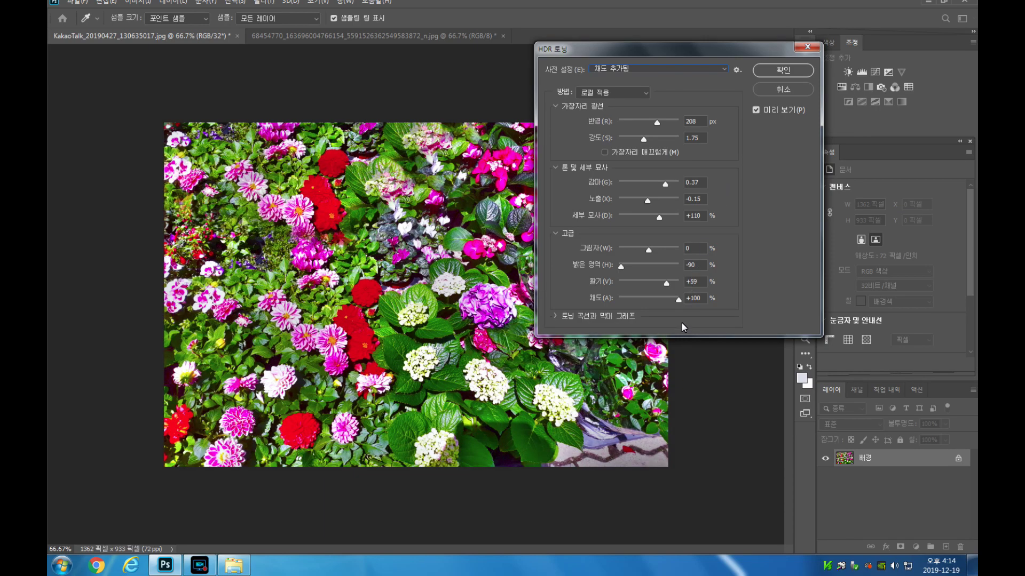
drag(667, 284, 666, 301)
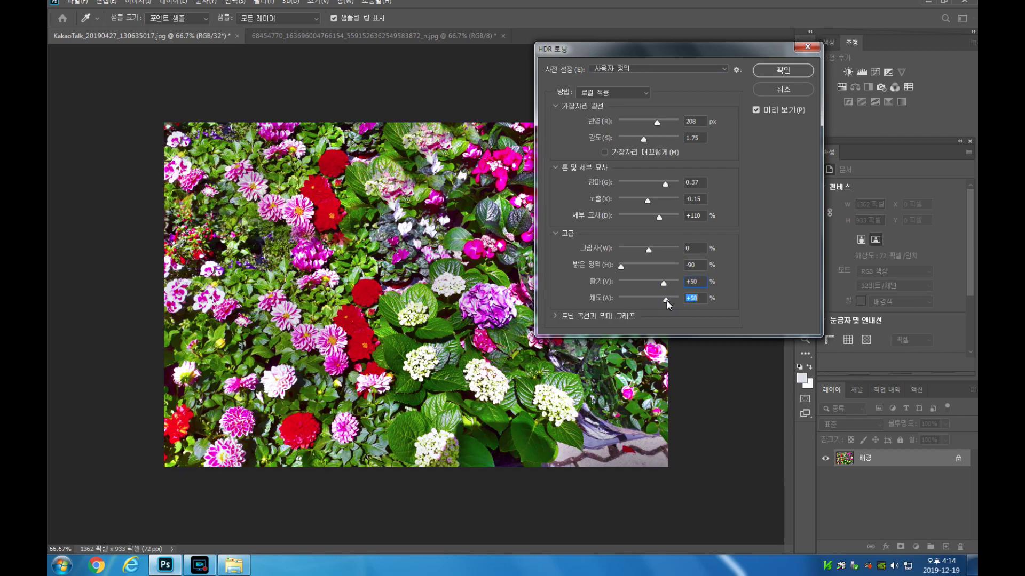
click(780, 69)
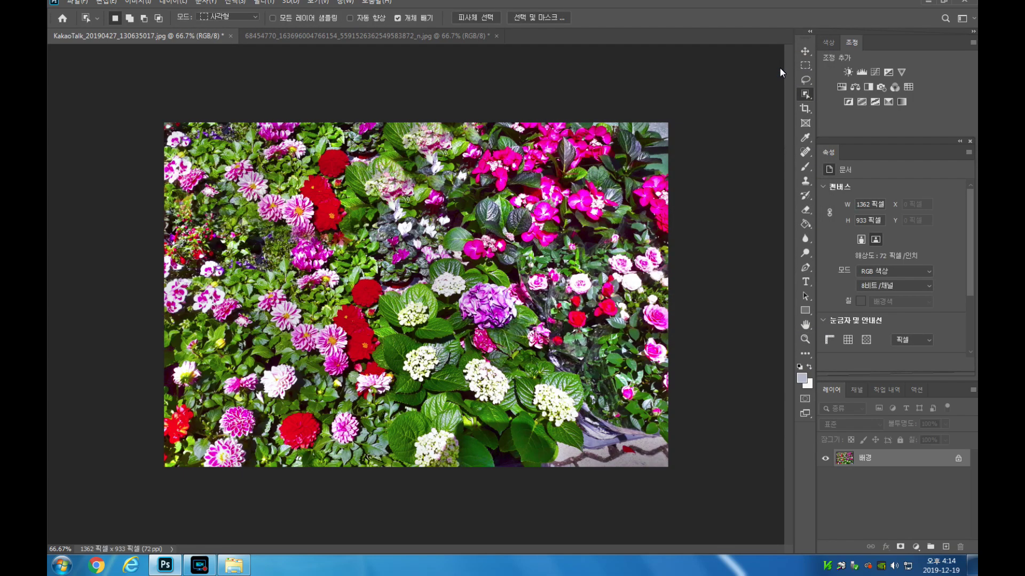
Compare the flower photo's original snapshot with its HDR Toning history state, ending on the toned version
click(890, 390)
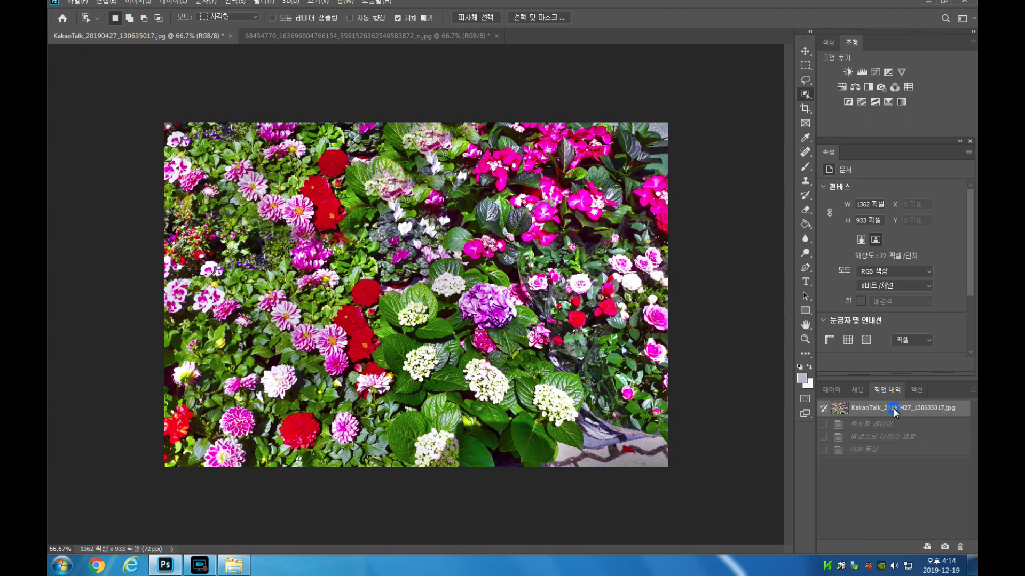
click(893, 408)
click(884, 450)
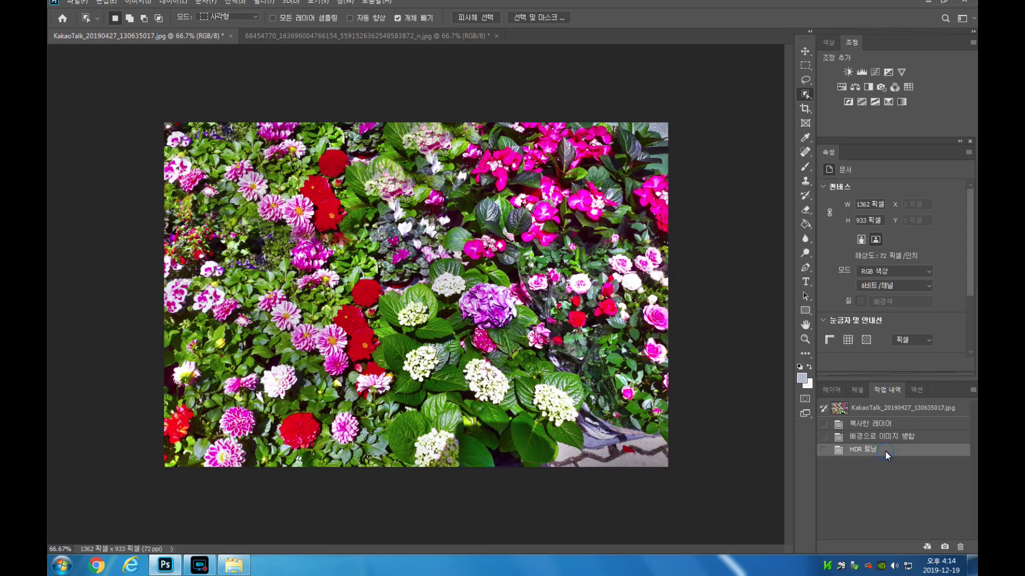
click(895, 404)
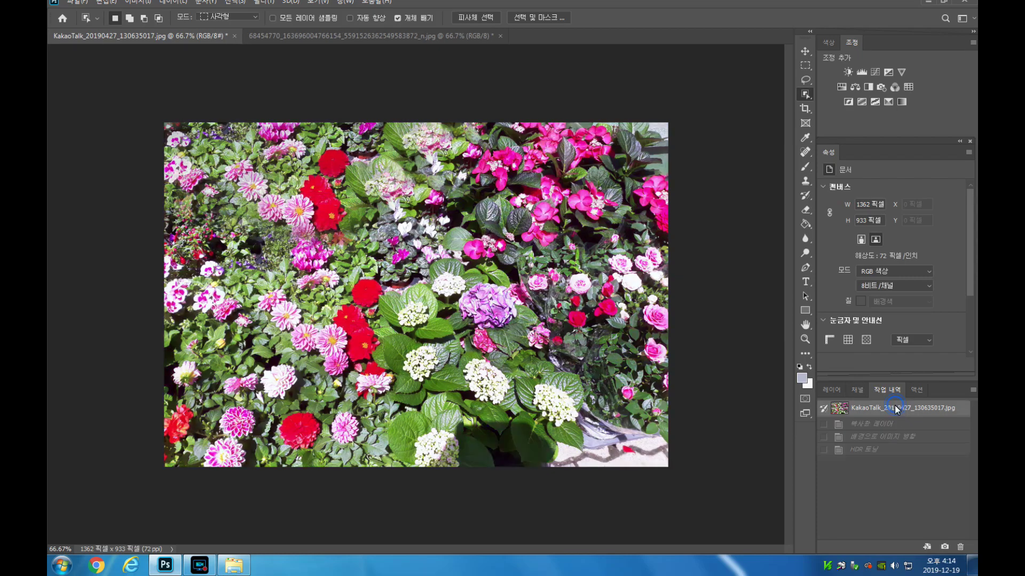
click(882, 451)
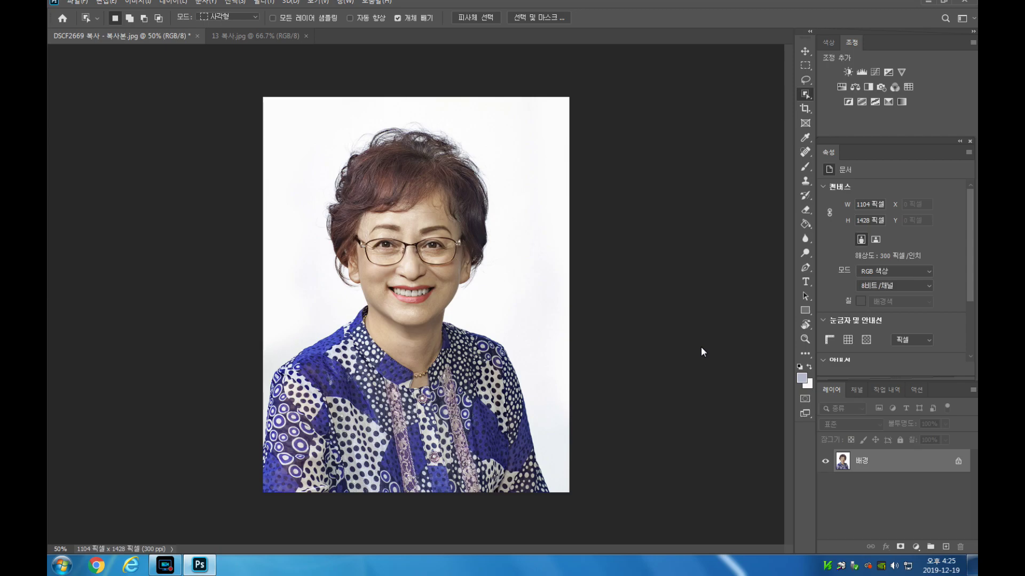
Duplicate the portrait's background layer and paste the whole backdrop image from 13 복사.jpg above it as a new layer
key(ctrl+j)
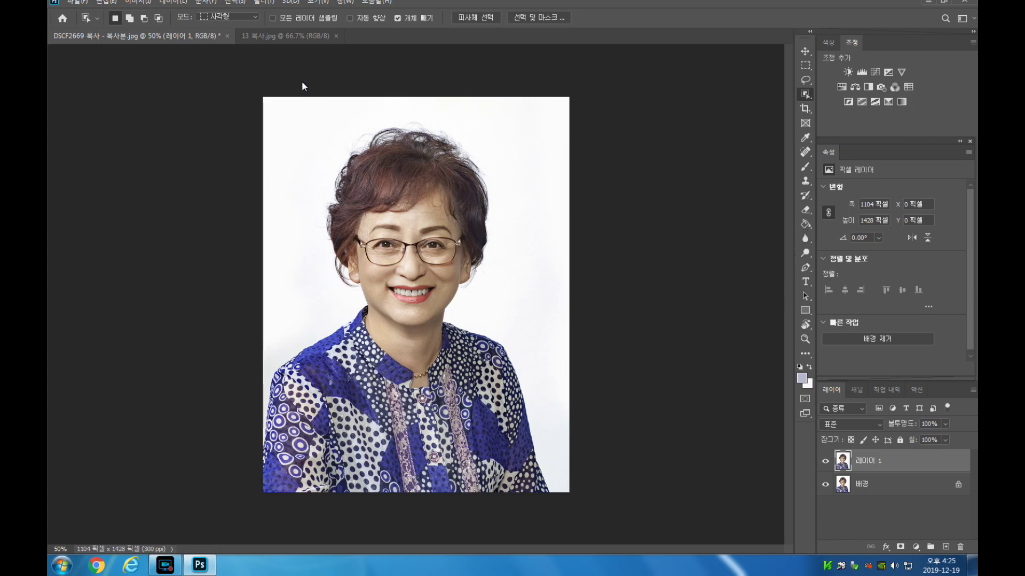
click(297, 37)
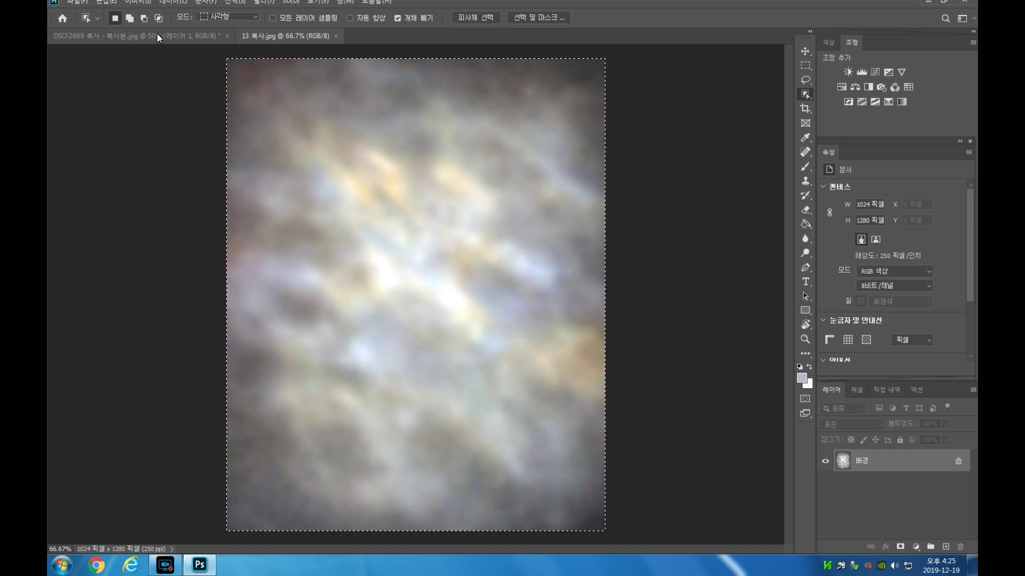
click(197, 42)
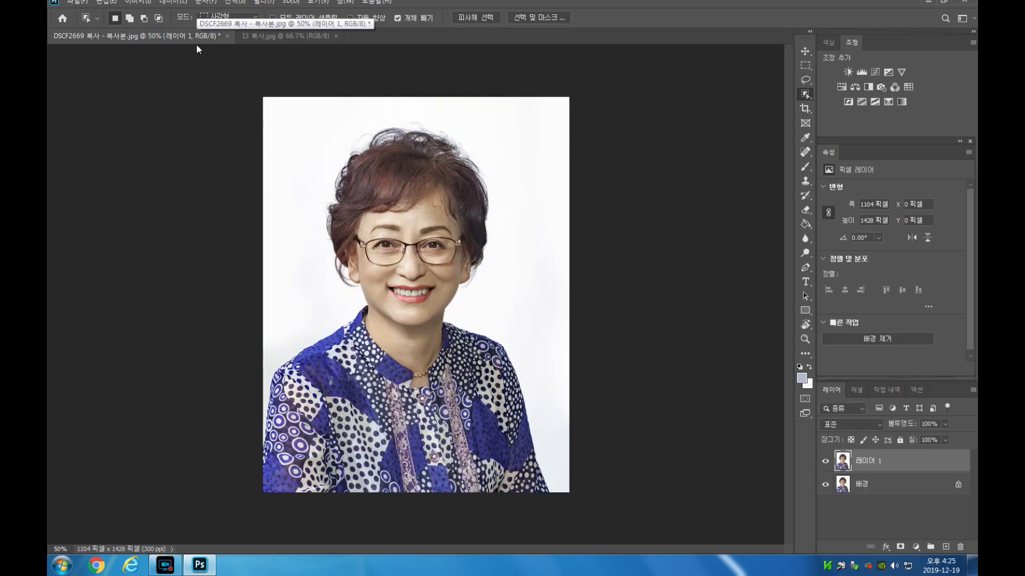
key(ctrl+v)
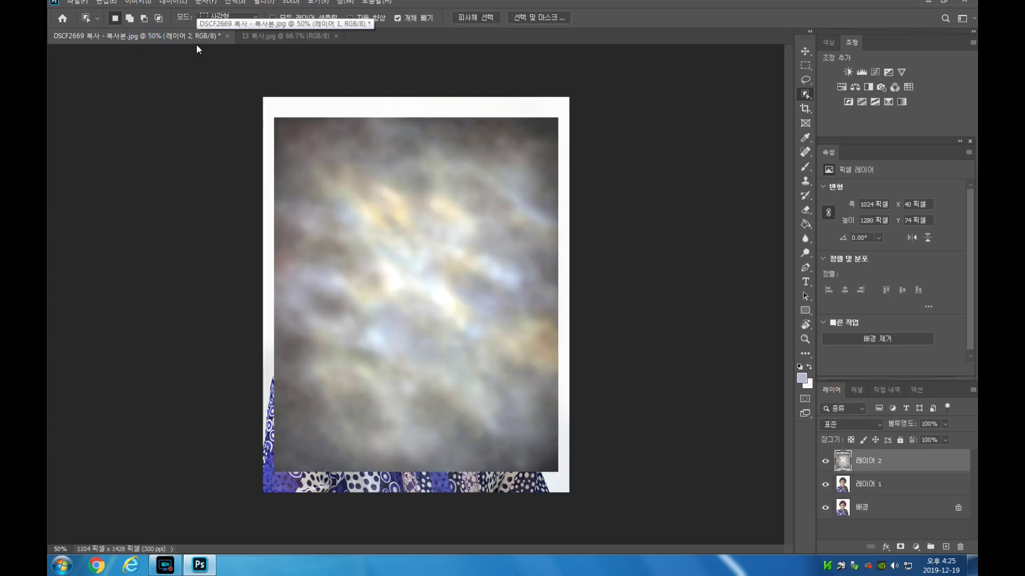
Scale the backdrop layer to about 1194 × 1492 px so it covers the whole portrait, and set its blend mode to 곱하기
key(ctrl+t)
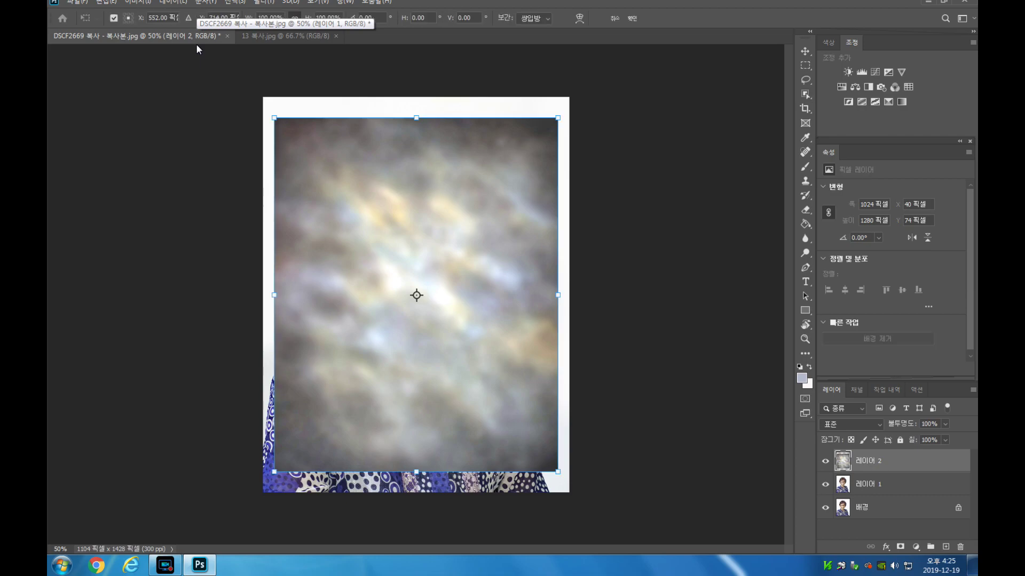
drag(415, 118, 416, 88)
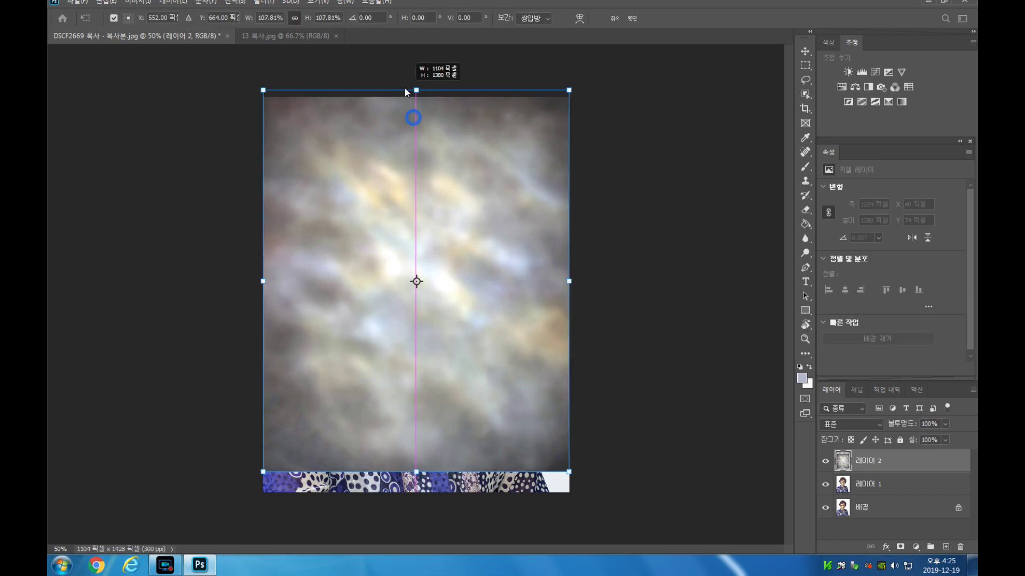
drag(416, 473, 418, 493)
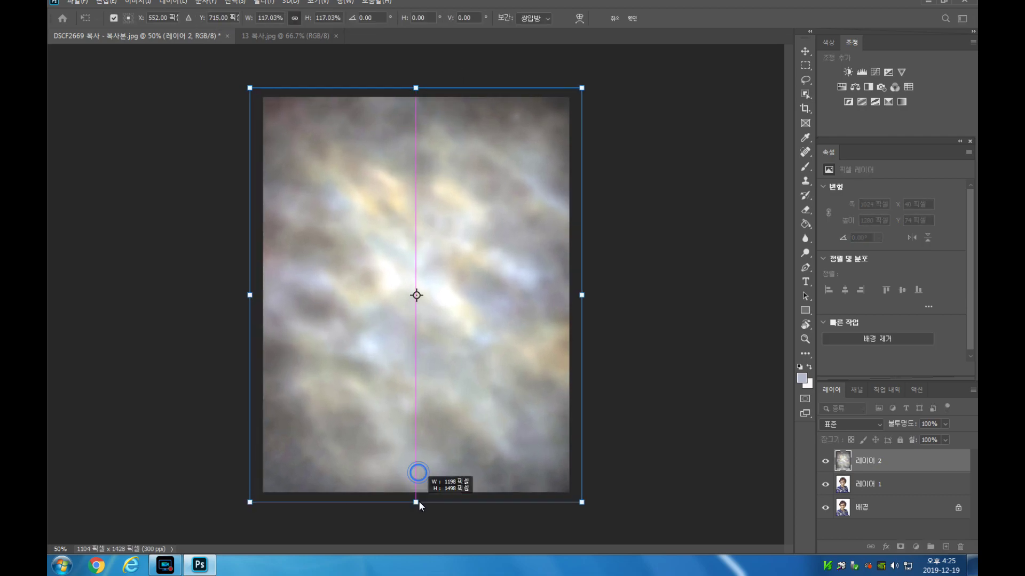
key(Return)
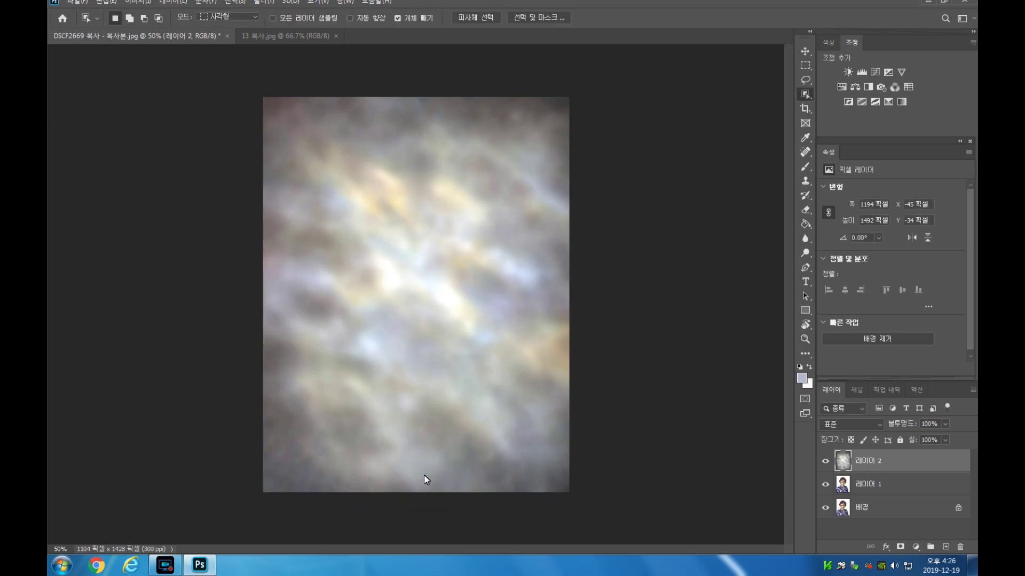
click(881, 426)
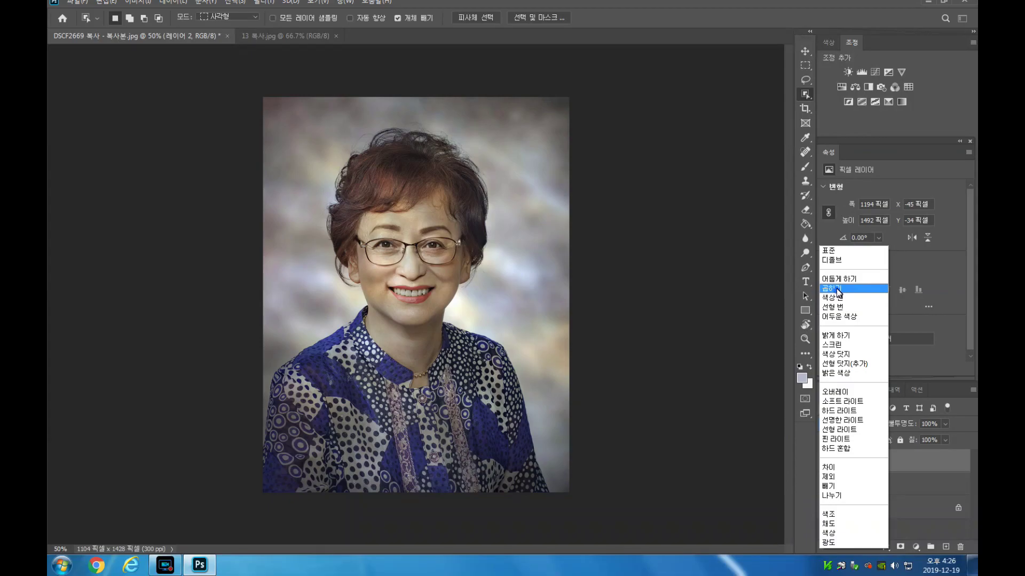
click(839, 292)
Outline the woman's face and body with the Lasso tool at 99 px feather, erase that area from the backdrop layer, and deselect
click(809, 79)
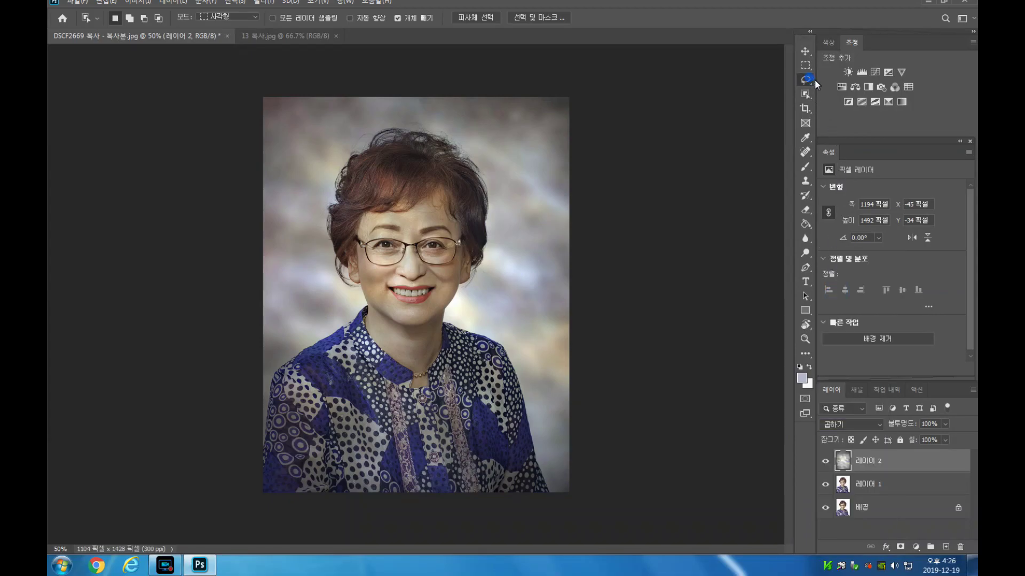
click(834, 82)
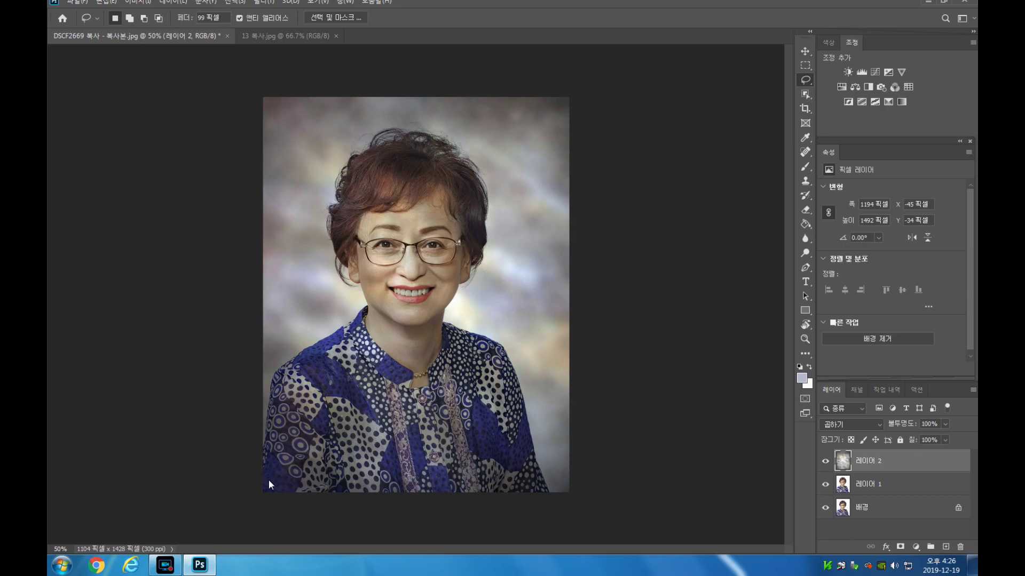
drag(274, 427, 297, 377)
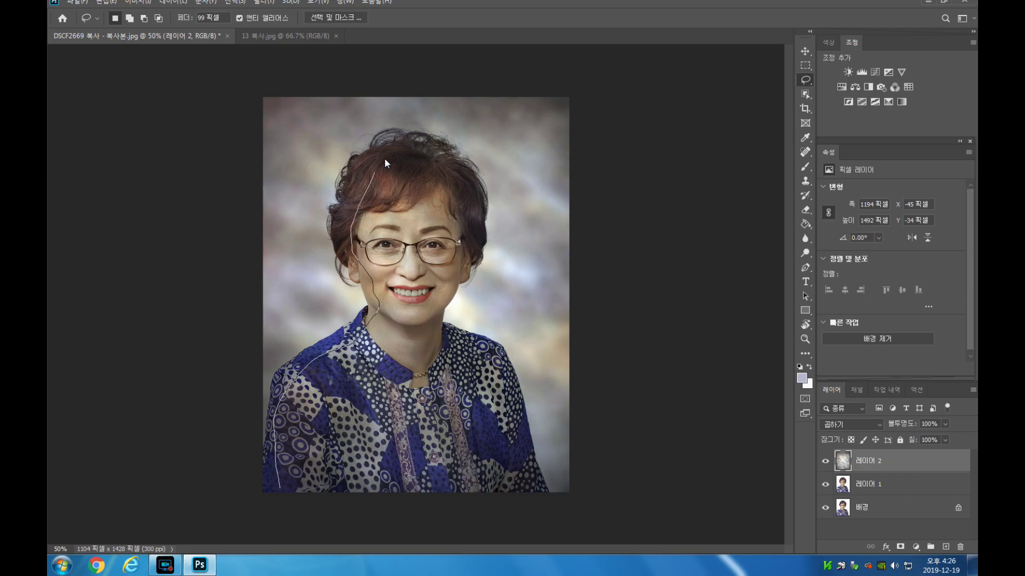
mouse_move(441, 289)
mouse_down()
mouse_move(426, 319)
mouse_move(510, 411)
mouse_move(523, 460)
mouse_up()
drag(286, 485, 267, 478)
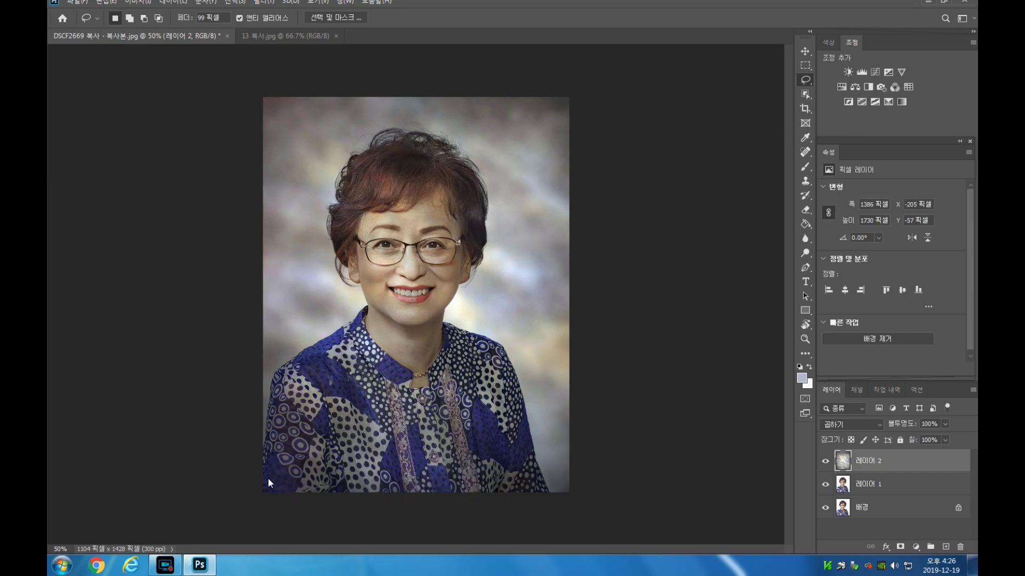
key(Delete)
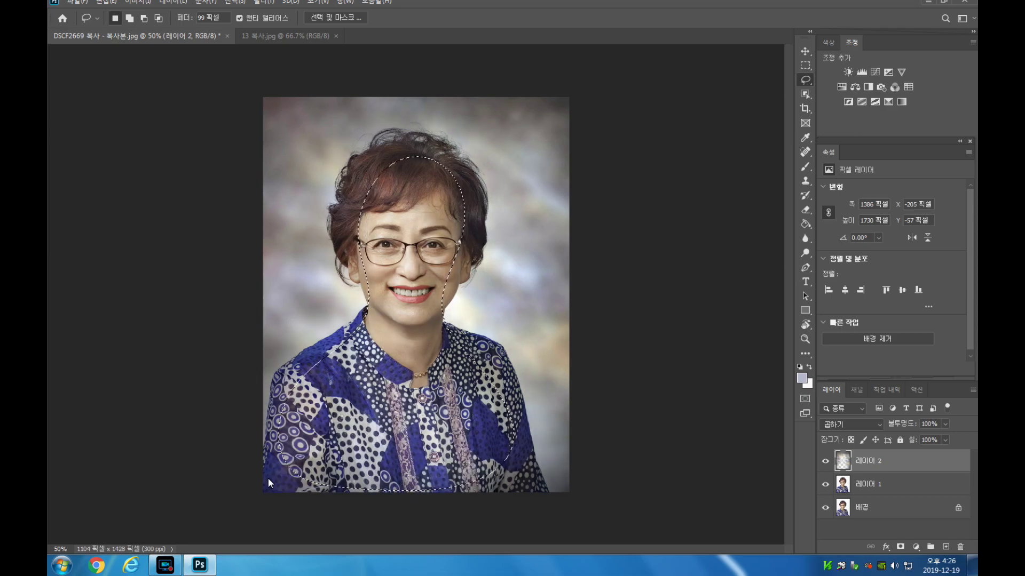
key(ctrl+d)
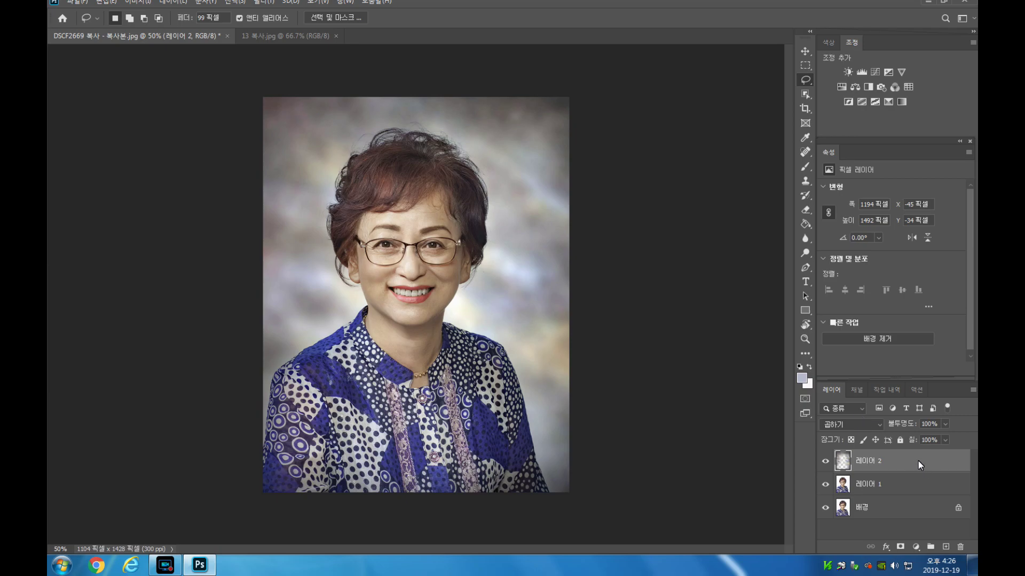
Discard the old backdrop layer and rebuild the stack with a duplicated portrait background layer and the backdrop pasted above it
drag(917, 460, 957, 543)
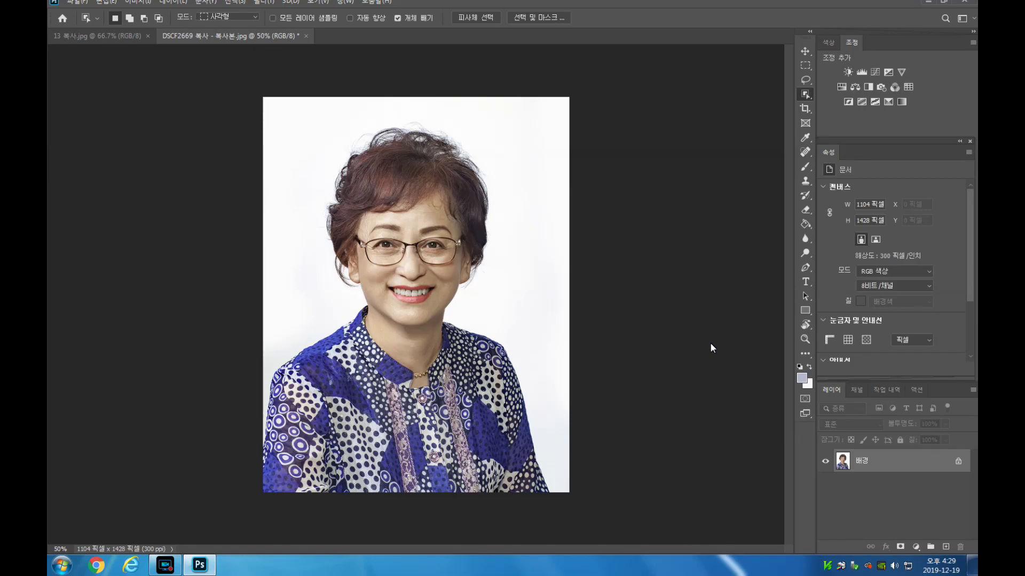
key(ctrl+j)
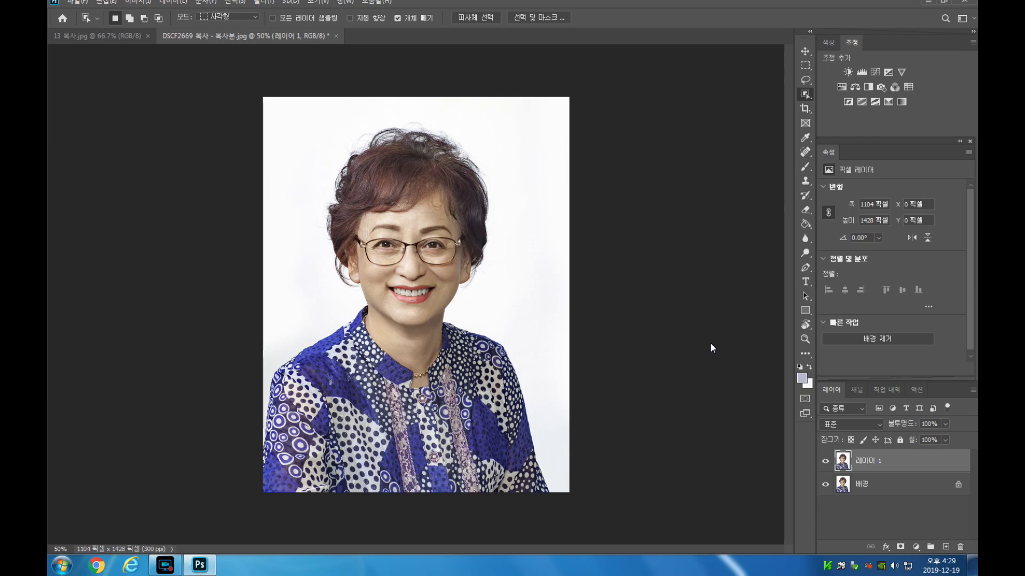
key(ctrl+v)
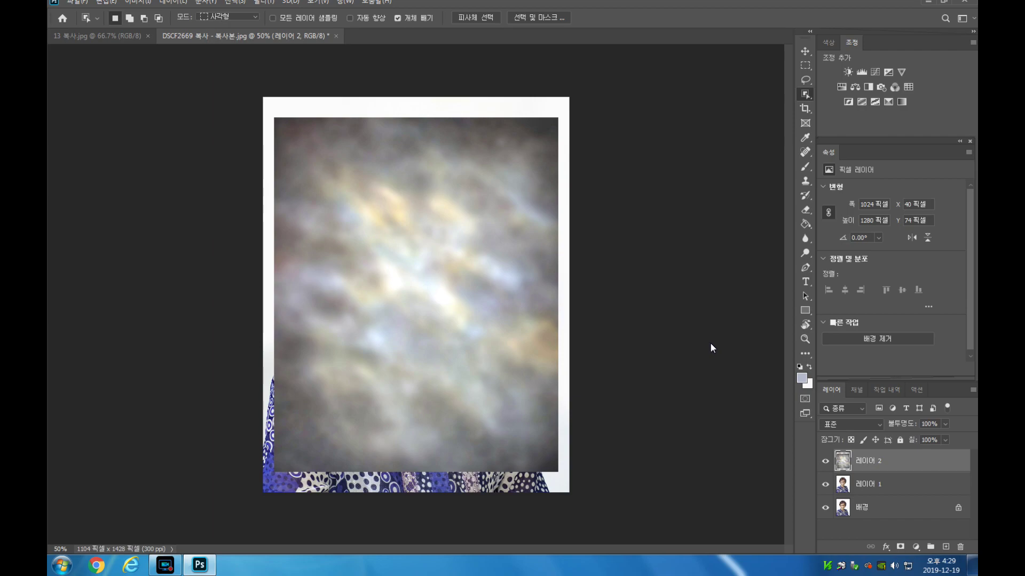
Enlarge the pasted backdrop layer to about 118% so it covers the canvas, and give it the 곱하기 blend mode
key(ctrl+t)
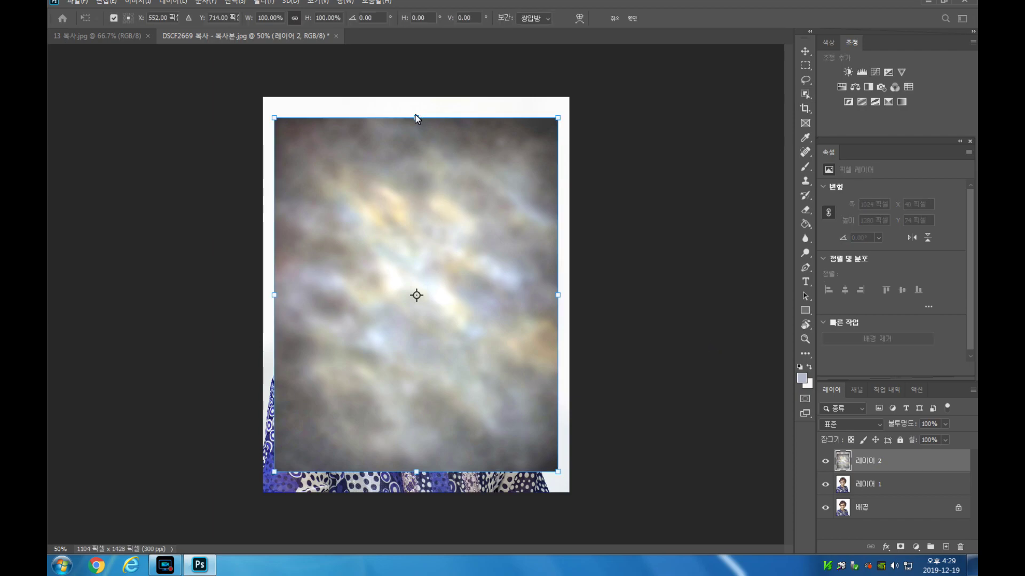
drag(416, 107, 415, 85)
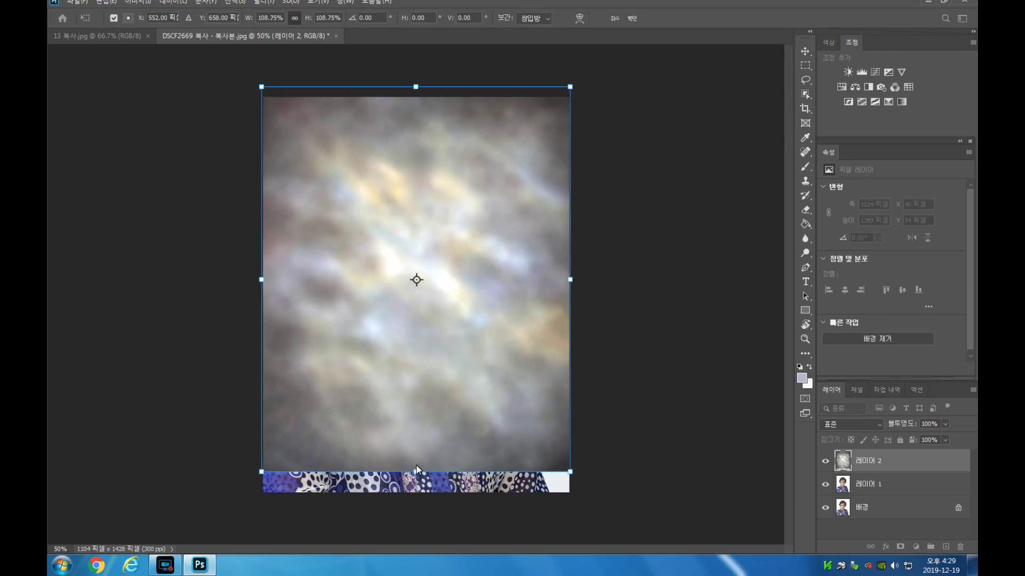
drag(415, 470, 416, 505)
key(Return)
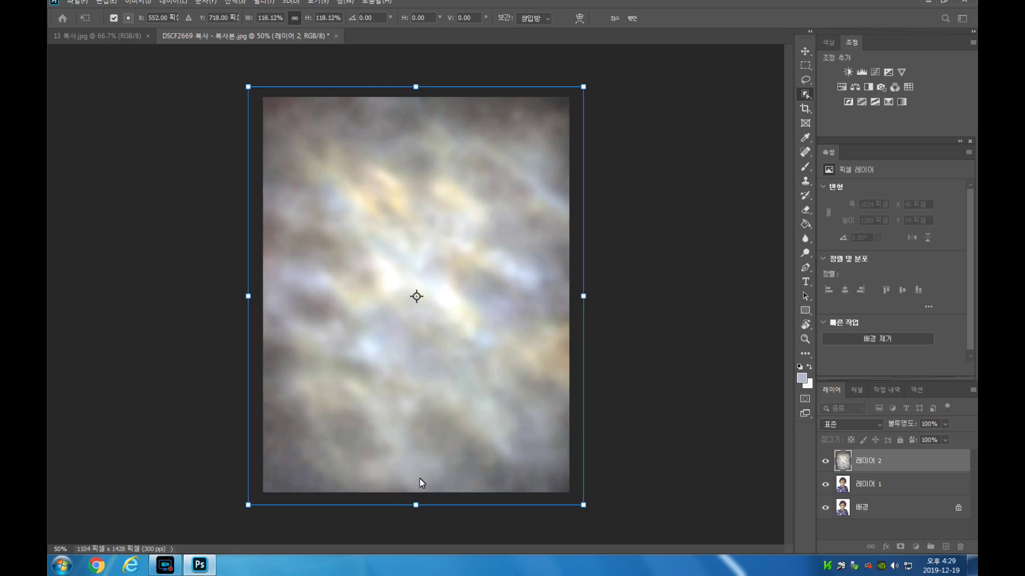
click(880, 424)
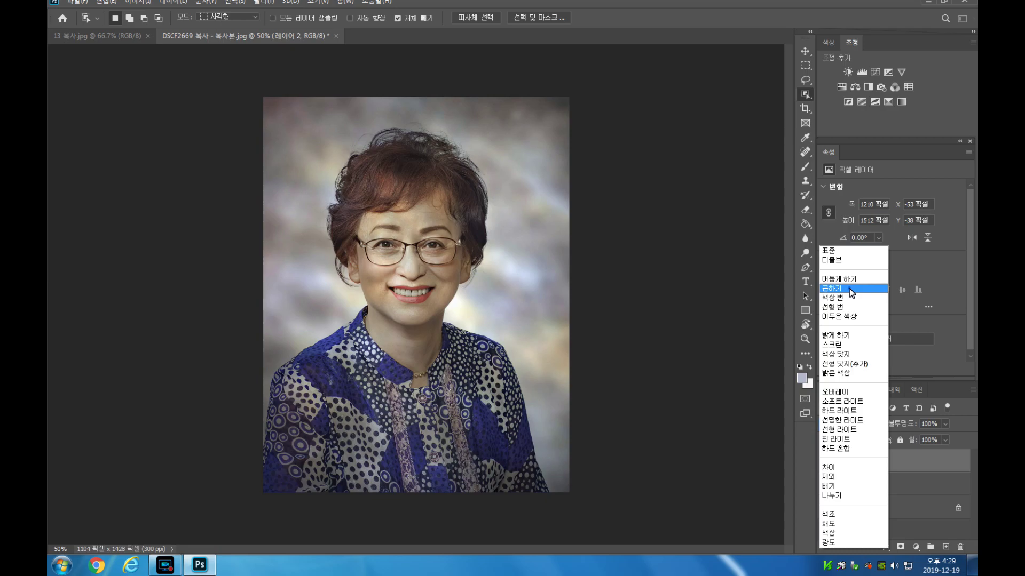
click(849, 288)
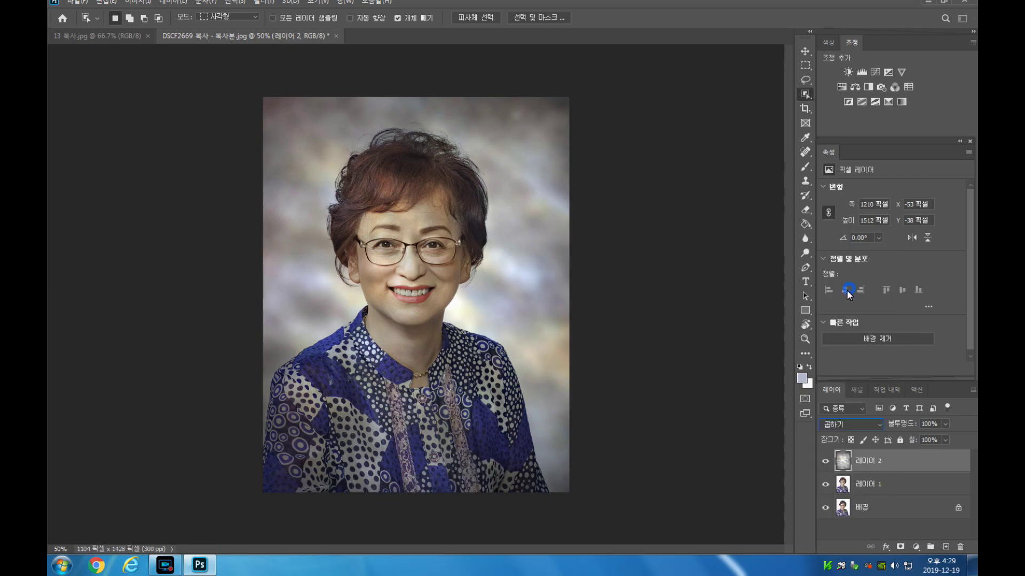
Select the woman on 레이어 1 with the Object Selection tool and invert the selection to the area around her
click(894, 482)
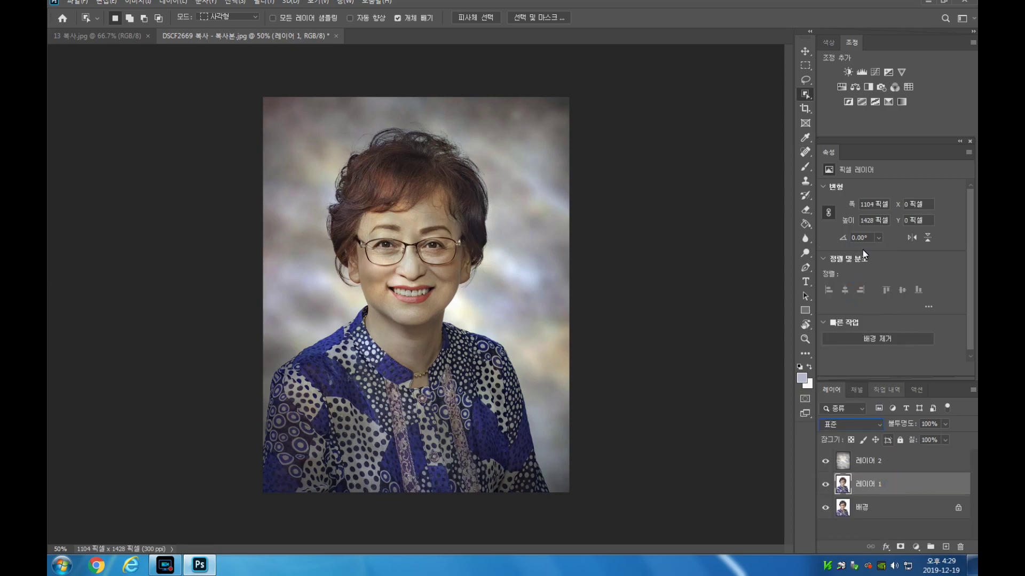
right_click(810, 95)
click(821, 95)
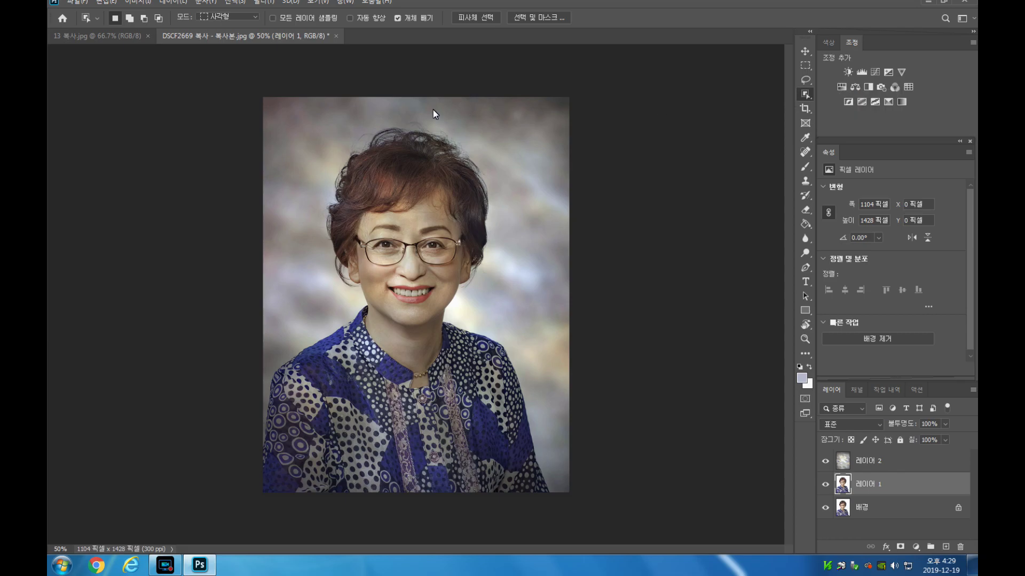
drag(261, 112, 574, 479)
right_click(430, 216)
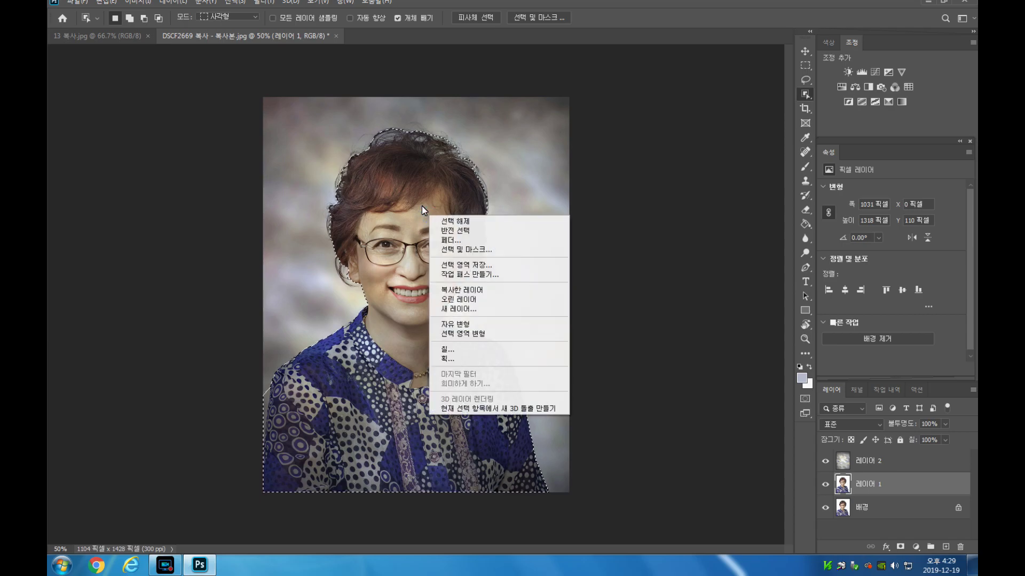
click(478, 230)
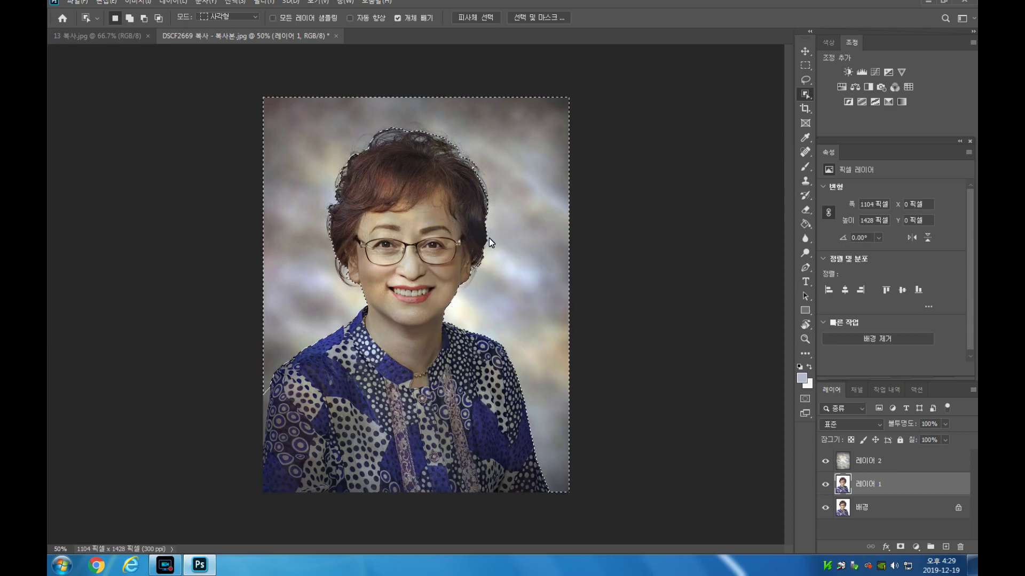
Mask the backdrop layer with the selection and paint white along the hair edges using the 125 px brush at 100% opacity
click(883, 457)
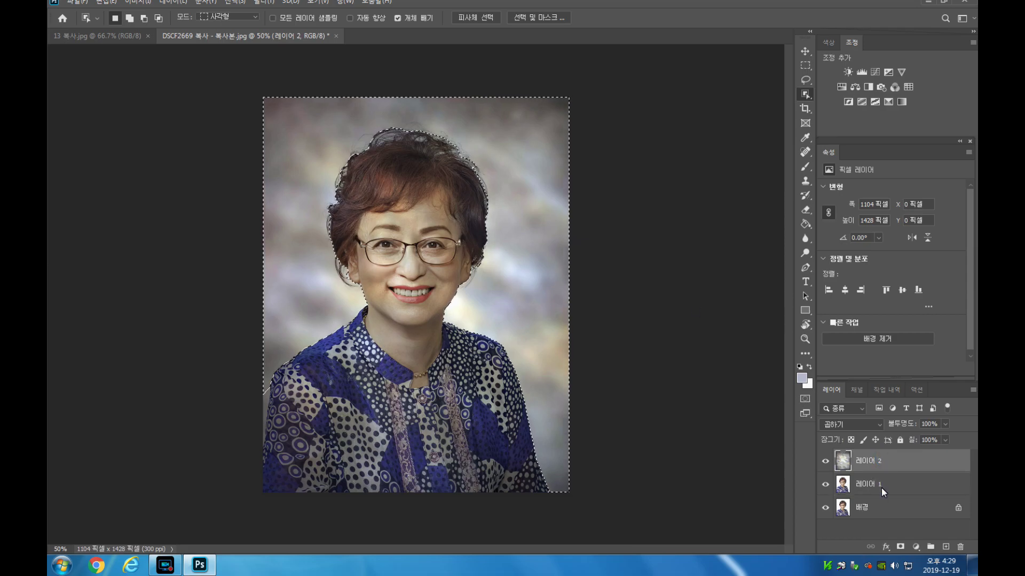
click(899, 546)
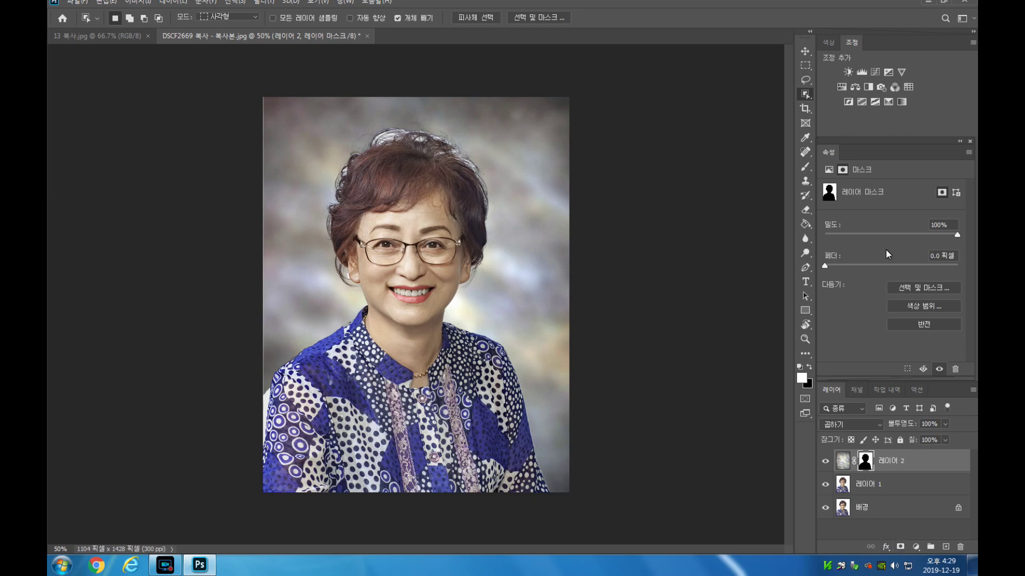
click(805, 167)
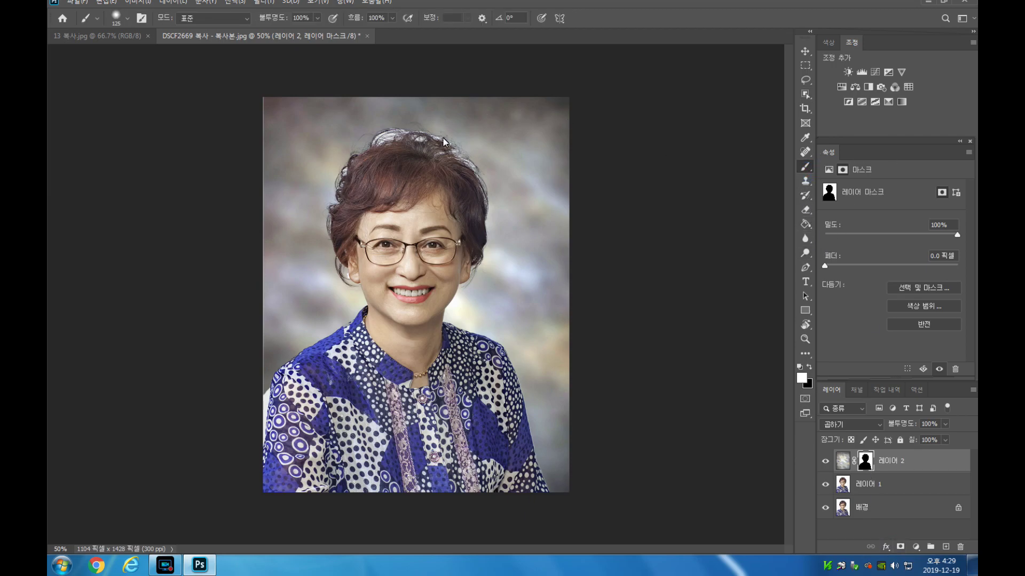
mouse_move(384, 132)
mouse_down()
mouse_move(469, 150)
mouse_move(458, 148)
mouse_move(483, 191)
mouse_up()
drag(353, 162, 343, 169)
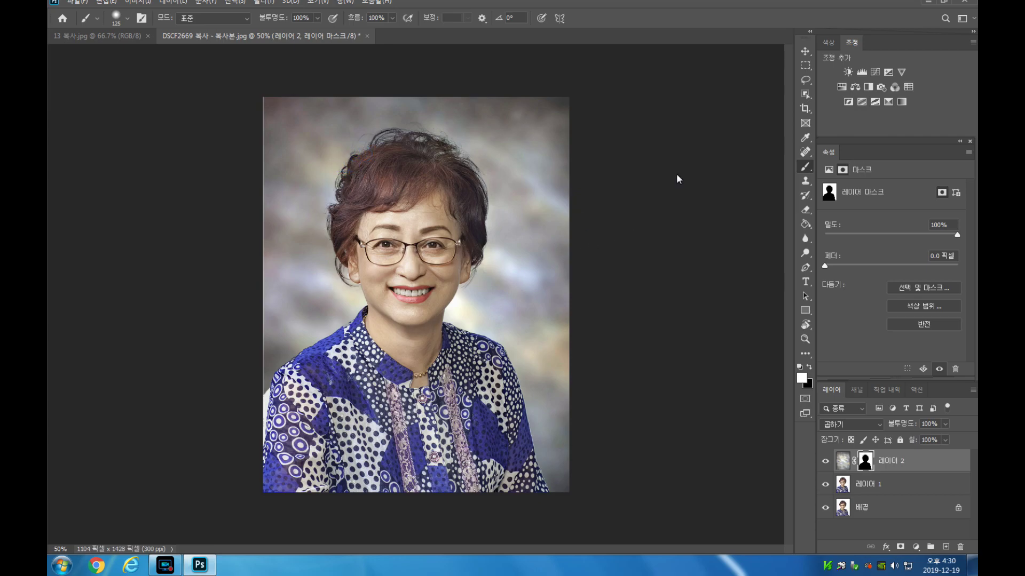
Duplicate the restored portrait's background layer and paste the backdrop as a new layer between the background and its copy
key(ctrl+plus)
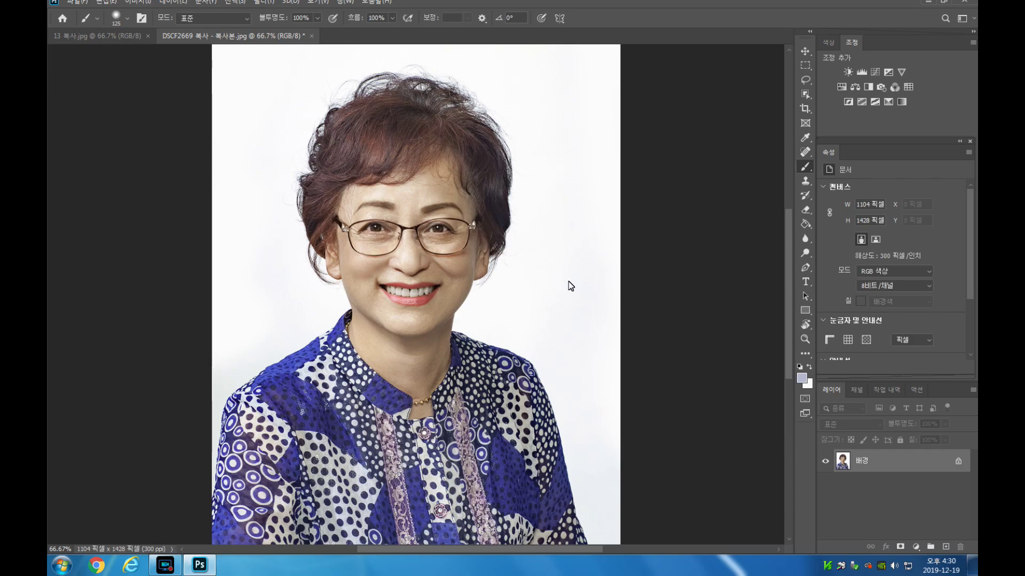
key(ctrl+j)
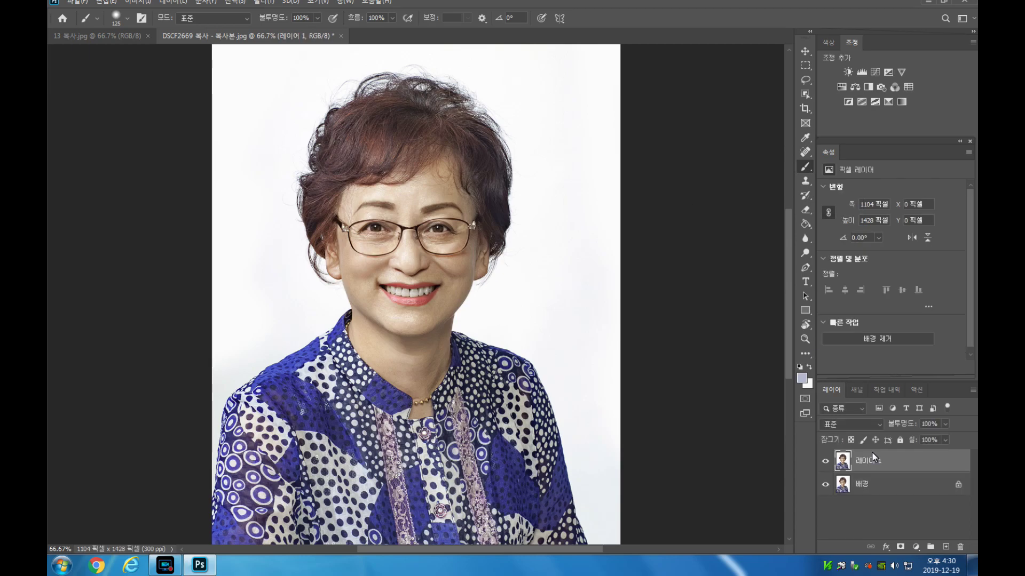
click(893, 483)
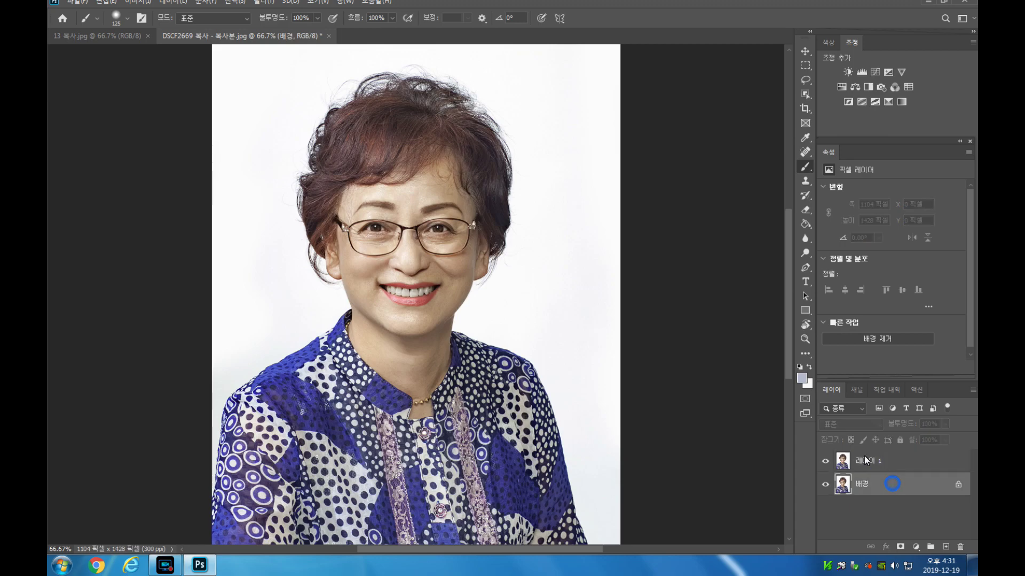
key(ctrl+v)
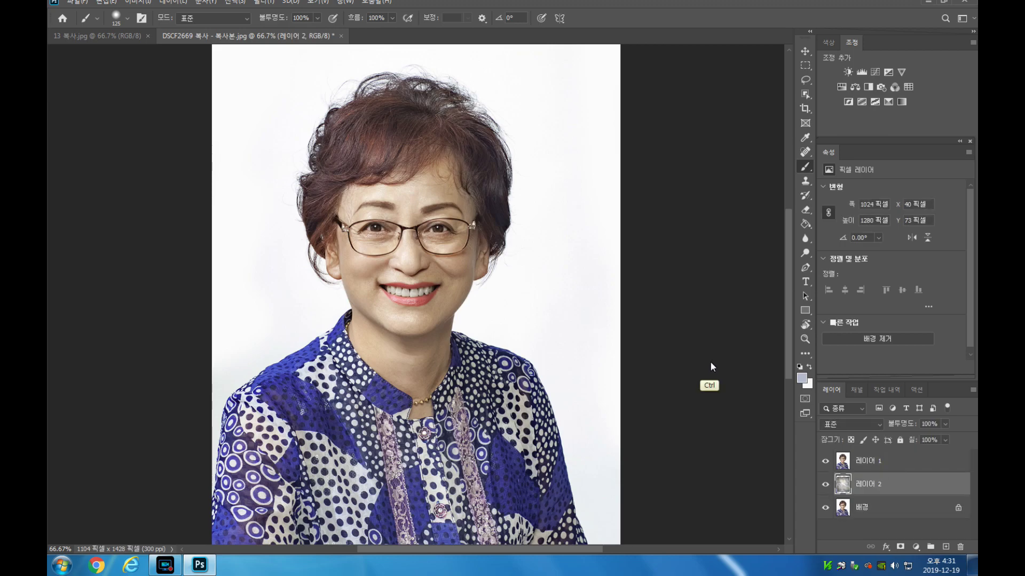
Scale the backdrop layer beneath the portrait copy to about 1225 × 1531 px so it extends past the canvas edges
key(ctrl+t)
drag(419, 64, 421, 31)
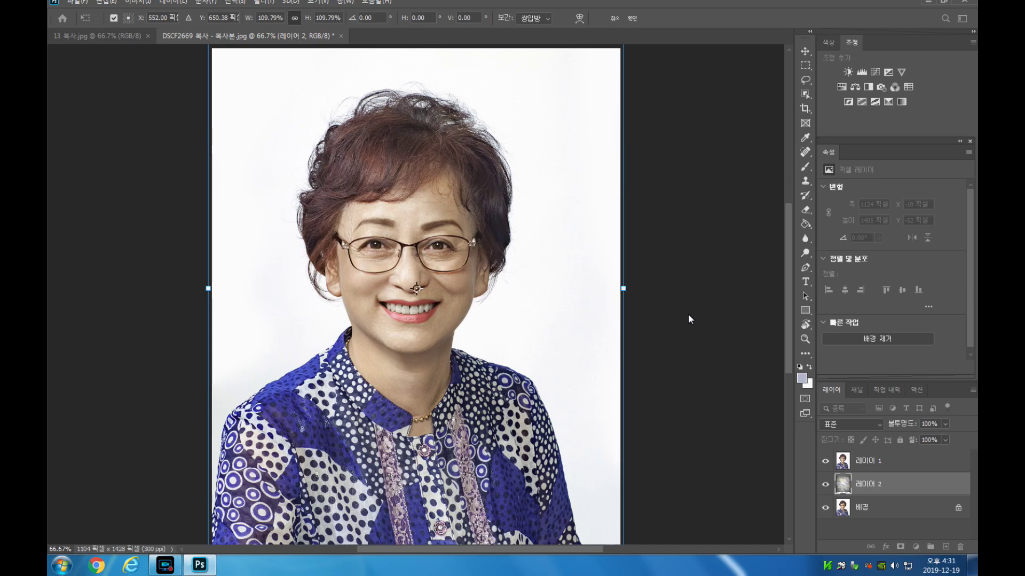
key(ctrl+minus)
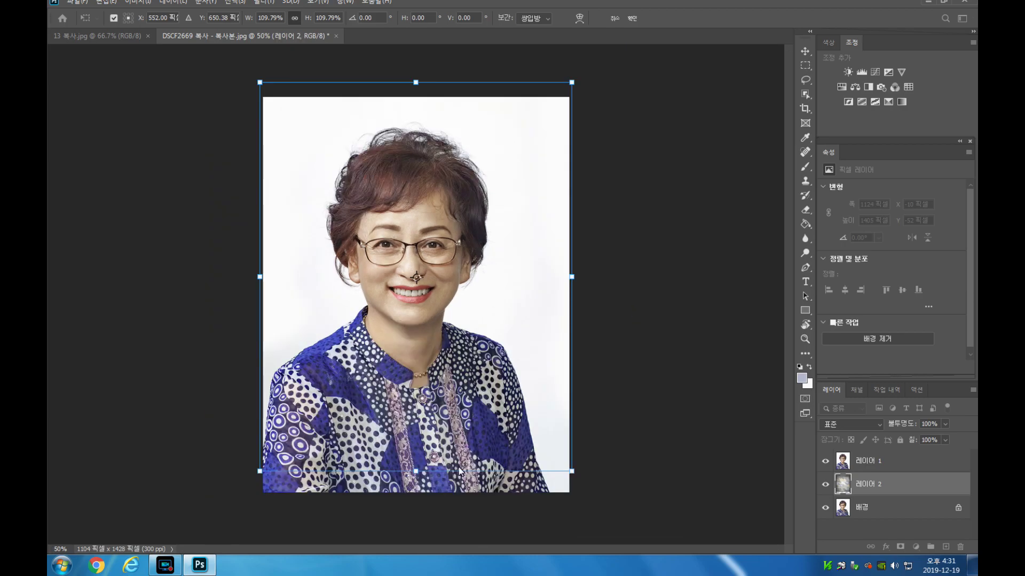
drag(415, 472, 417, 516)
key(Return)
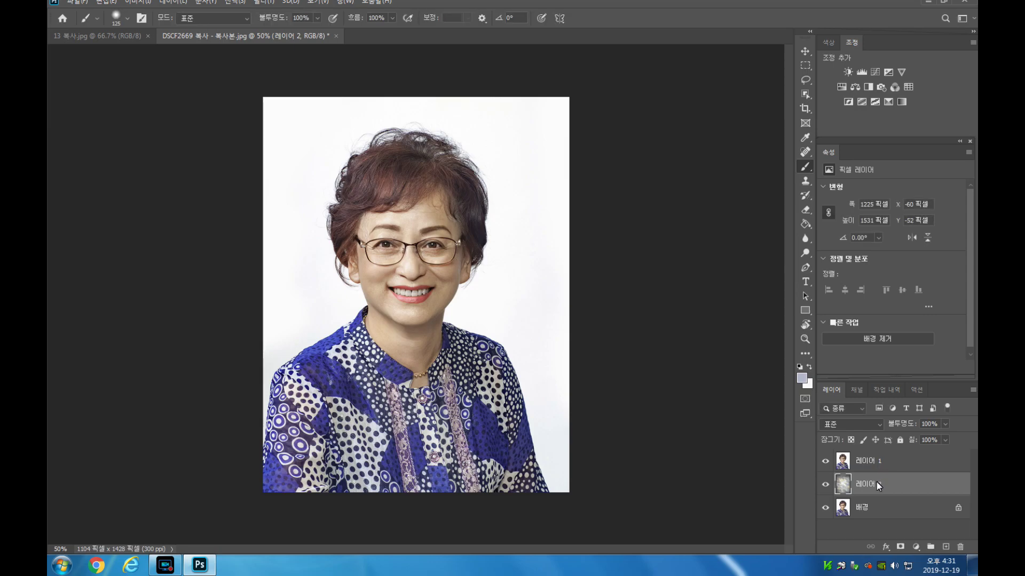
Set the backdrop layer's blend mode to 곱하기 and select the portrait copy, 레이어 1, above it
click(882, 424)
click(842, 290)
click(885, 457)
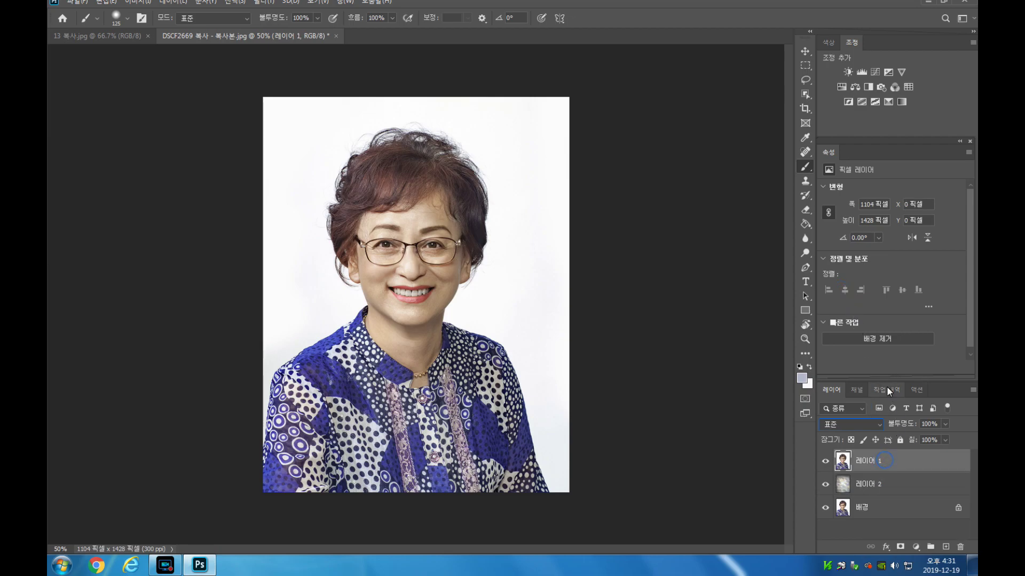
Try to erase the white background of 레이어 1 using the Magic Eraser with tolerance 100 and non-contiguous sampling
click(807, 212)
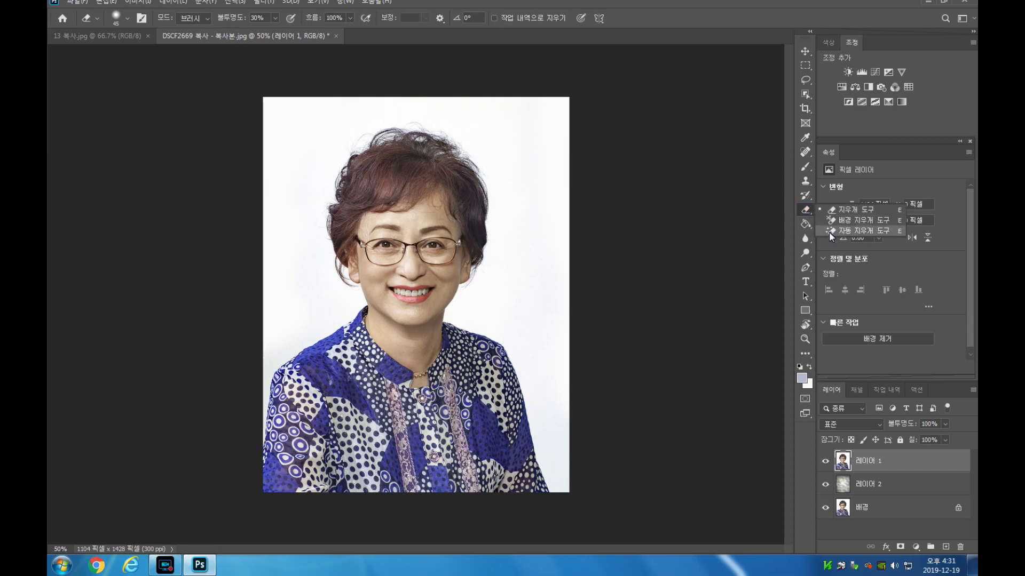
click(828, 231)
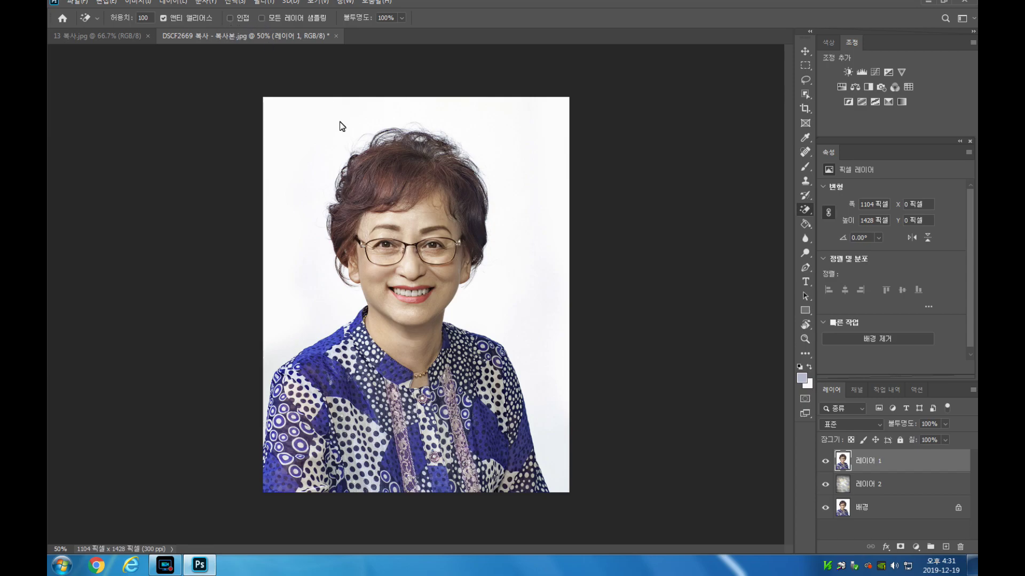
click(301, 135)
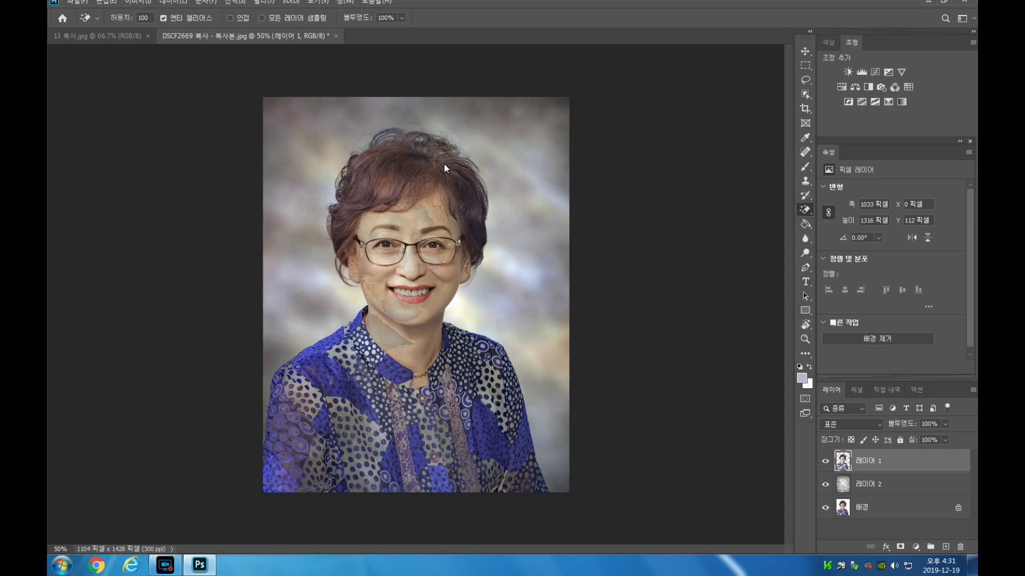
key(ctrl+z)
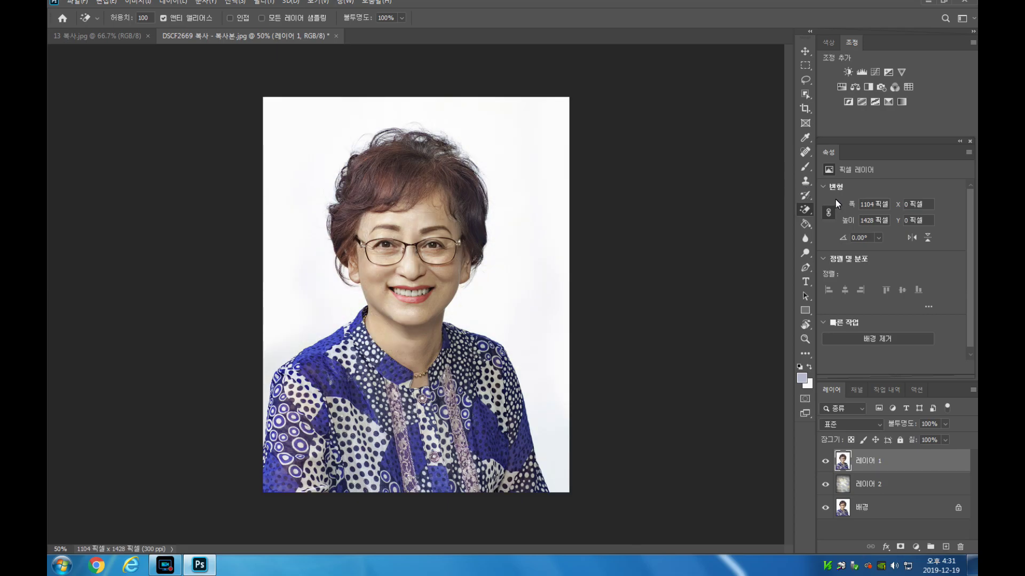
Select the woman on 레이어 1 with the Object Selection tool and invert the selection to cover the white background
click(806, 95)
drag(282, 121, 603, 485)
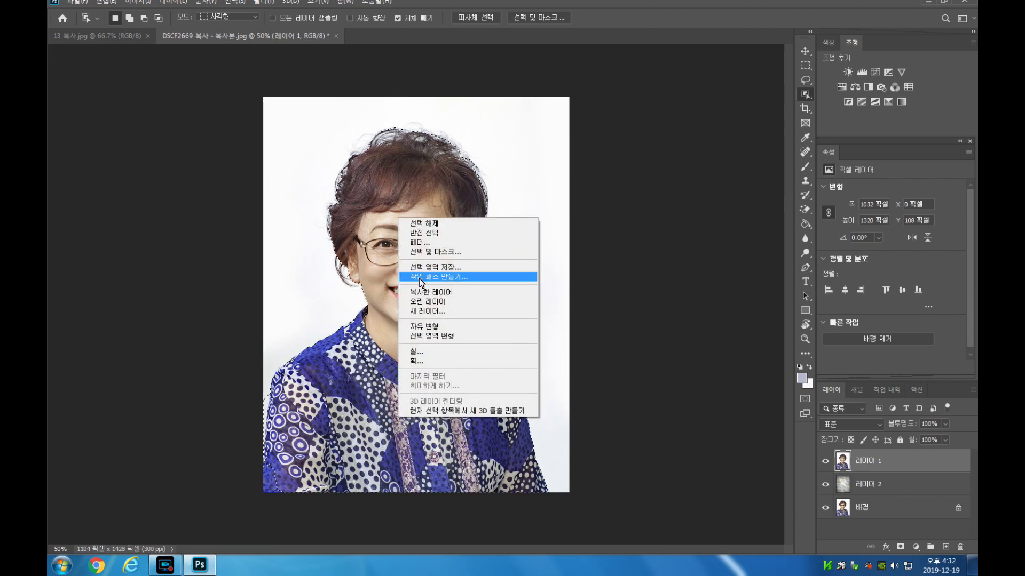
click(682, 232)
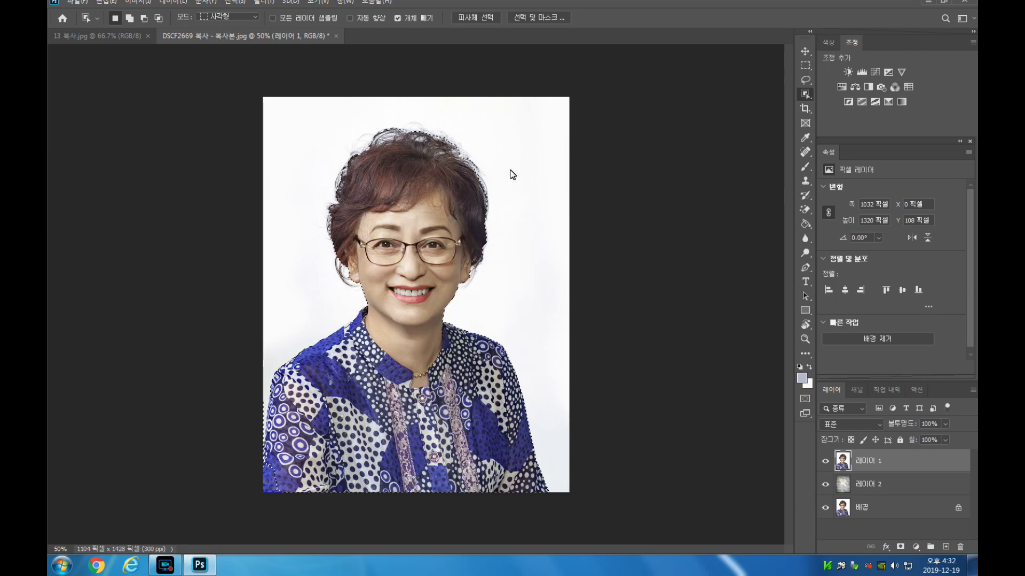
right_click(436, 213)
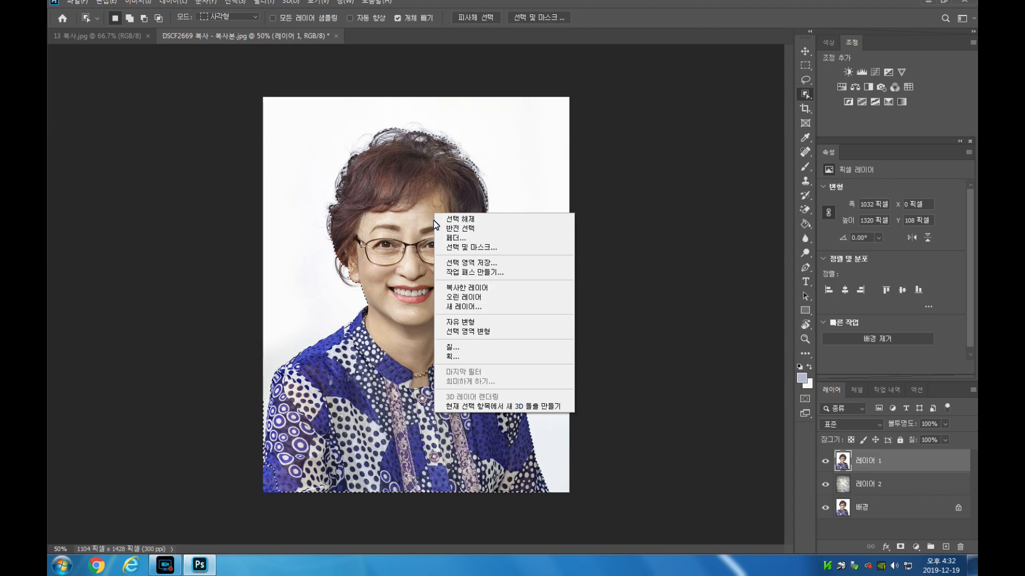
click(491, 228)
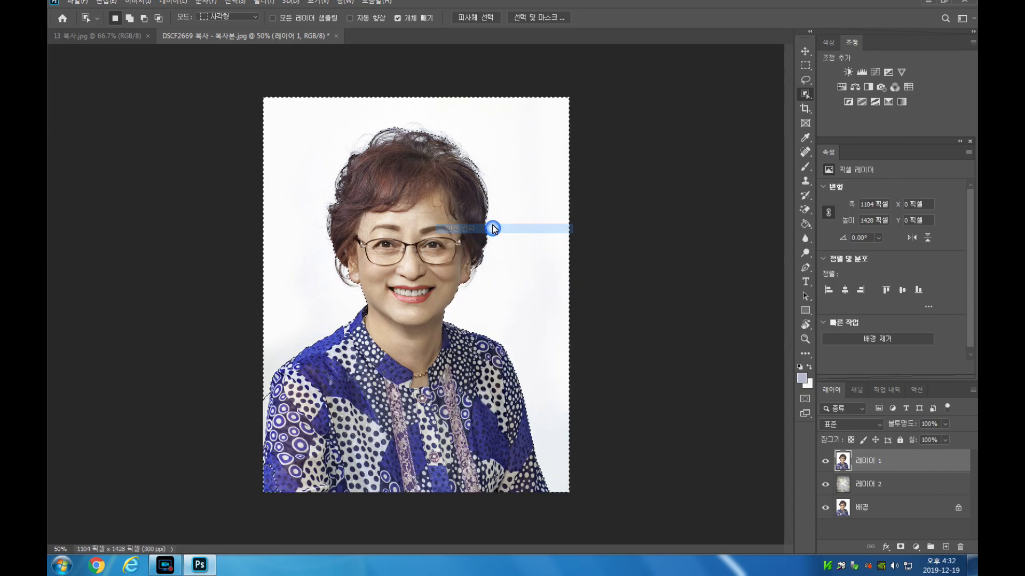
Erase the selected white background of 레이어 1 using the Magic Eraser with tolerance 100, and deselect
click(805, 211)
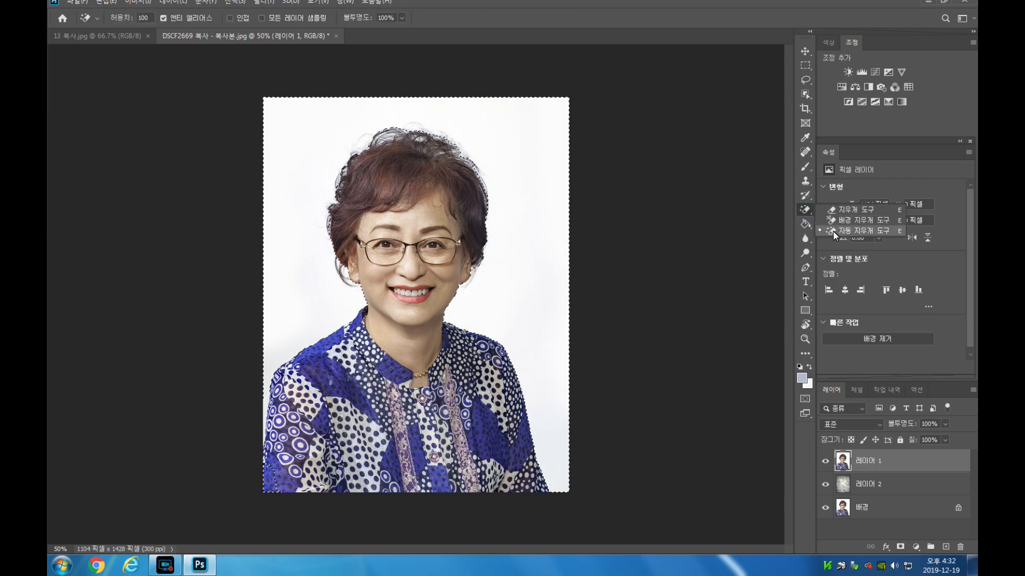
click(834, 232)
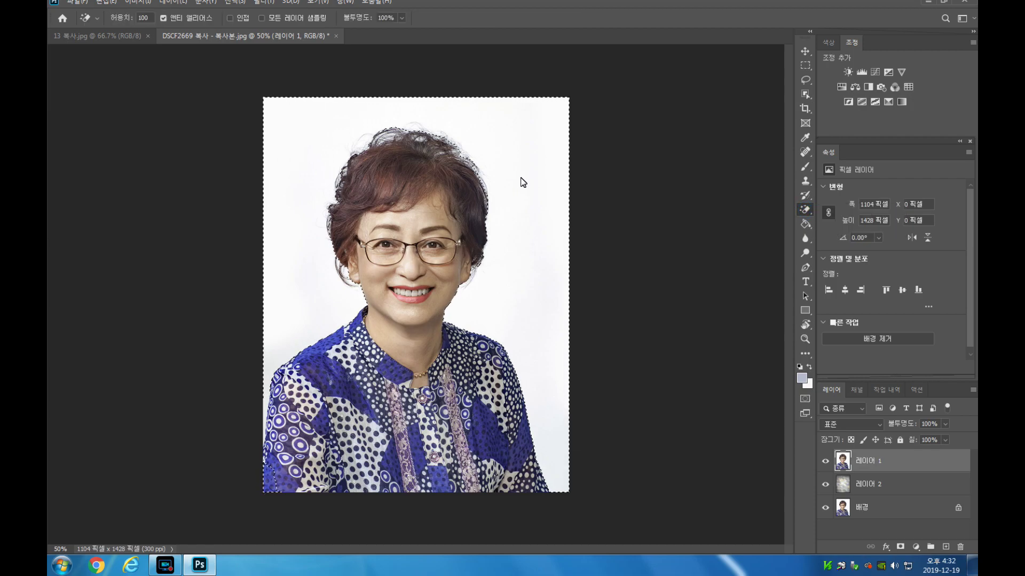
click(536, 178)
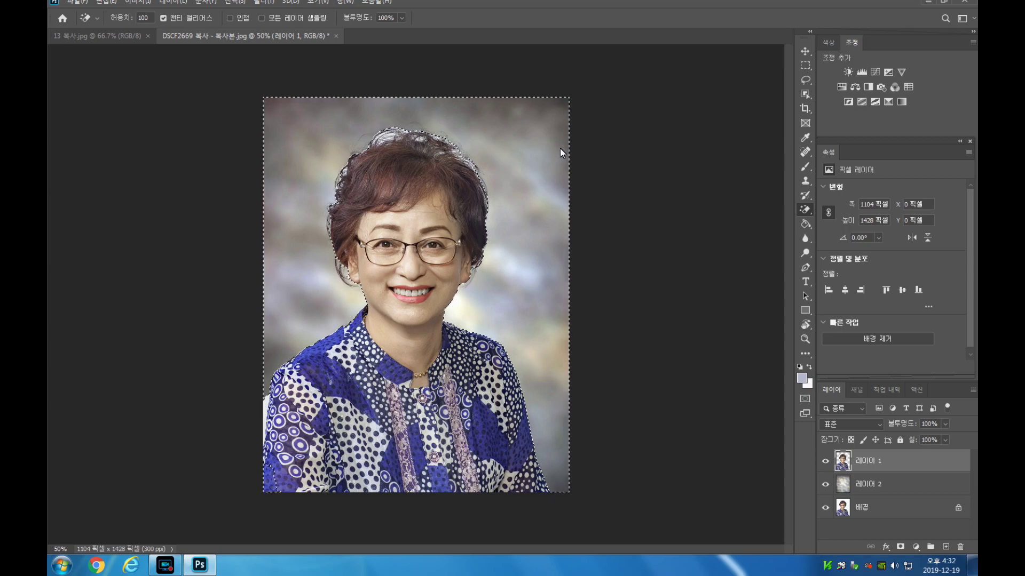
key(ctrl+d)
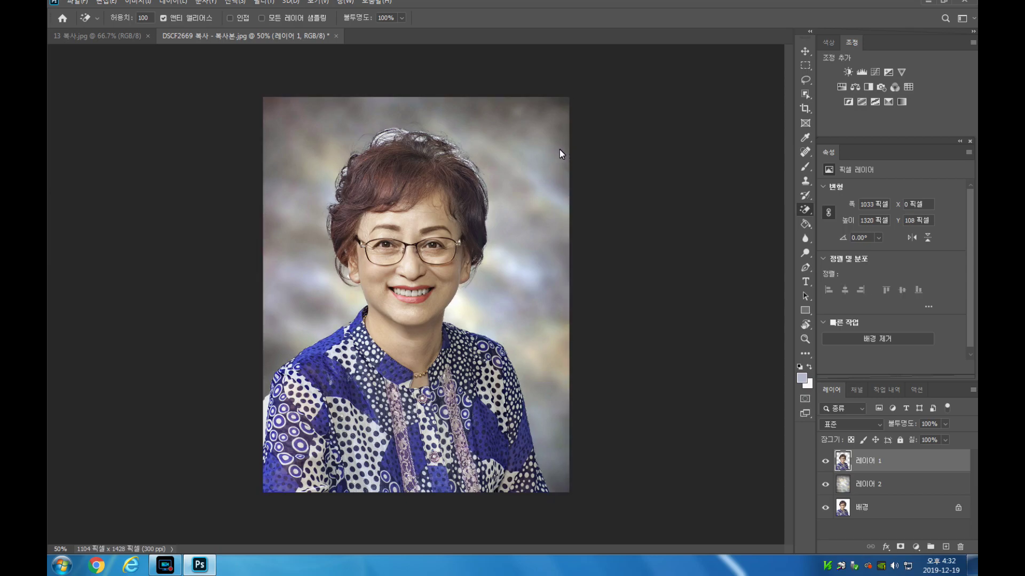
Erase the light fringe along the woman's hair edges on 레이어 1 using the regular Eraser at 90 px and 50% opacity
right_click(810, 213)
click(829, 211)
key(bracketright)
key(bracketright)
key(bracketright)
key(bracketright)
mouse_move(485, 178)
mouse_down()
mouse_move(448, 144)
mouse_move(453, 138)
mouse_move(375, 137)
mouse_up()
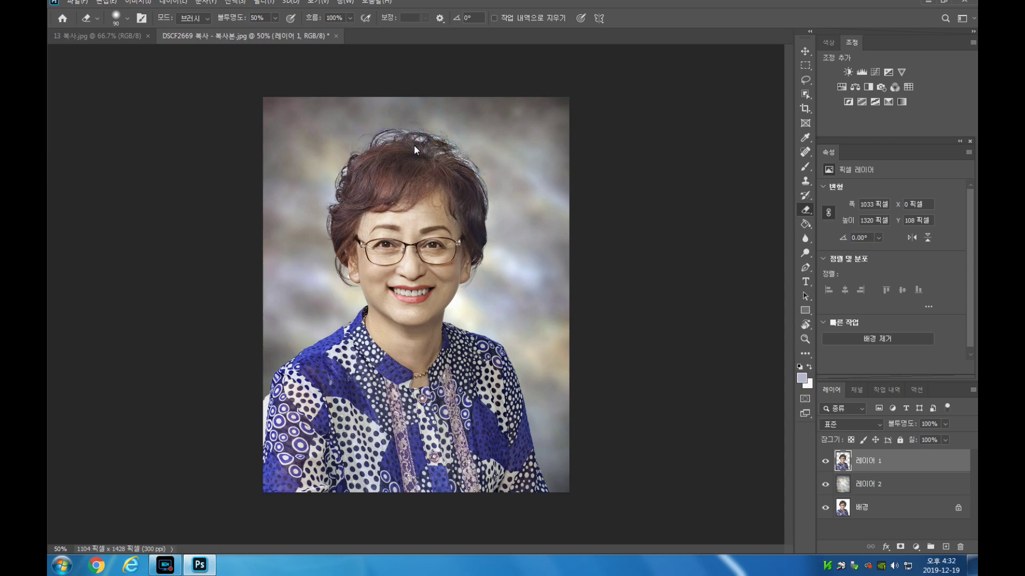
drag(421, 140, 400, 129)
mouse_move(395, 127)
mouse_down()
mouse_move(365, 143)
mouse_move(369, 135)
mouse_move(323, 190)
mouse_up()
mouse_move(406, 131)
mouse_down()
mouse_move(455, 135)
mouse_move(443, 142)
mouse_up()
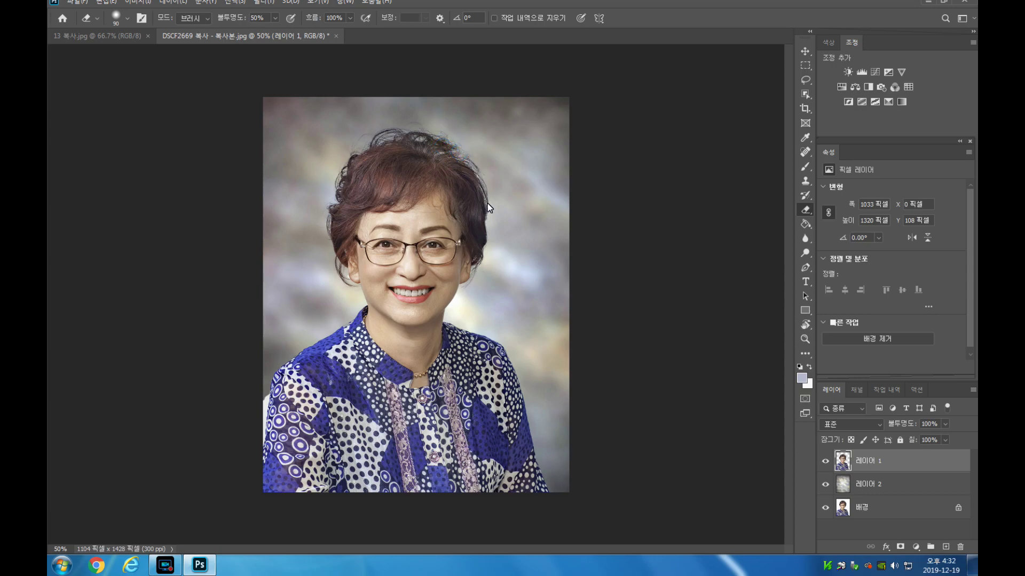
drag(471, 161, 474, 172)
click(825, 484)
click(825, 484)
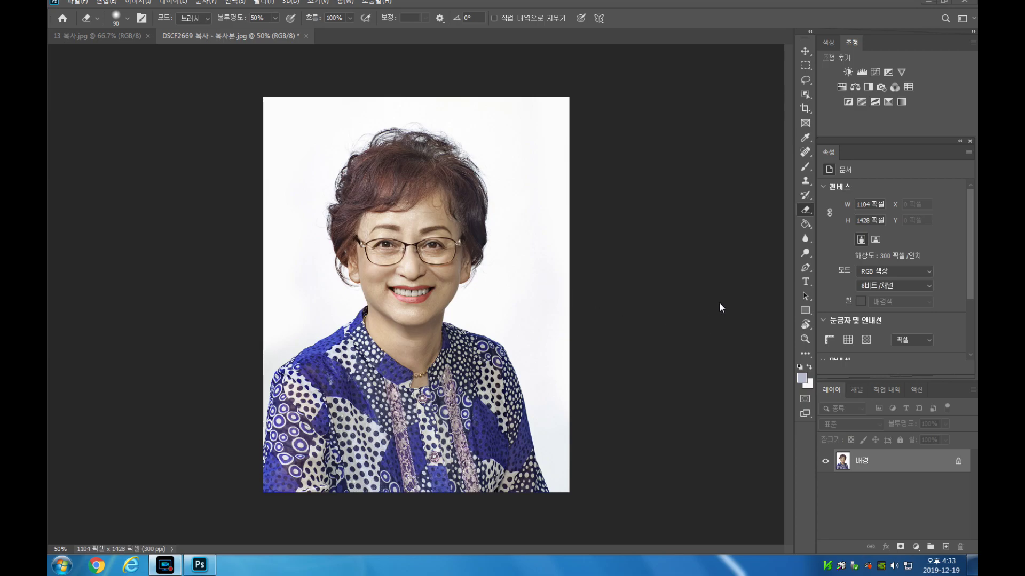
Duplicate the restored portrait's background layer again and paste the backdrop as a layer between the background and its copy
click(730, 235)
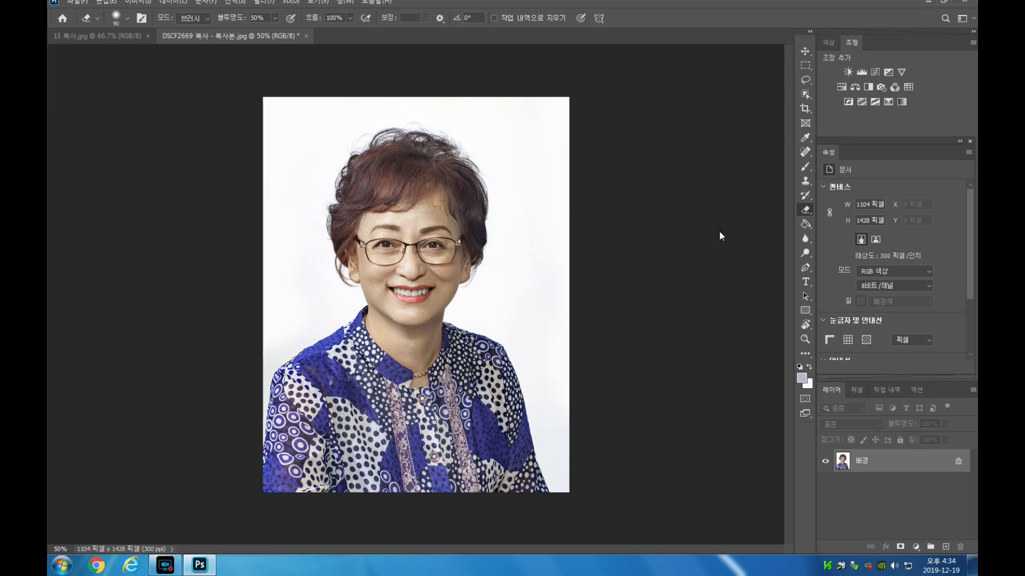
key(ctrl+j)
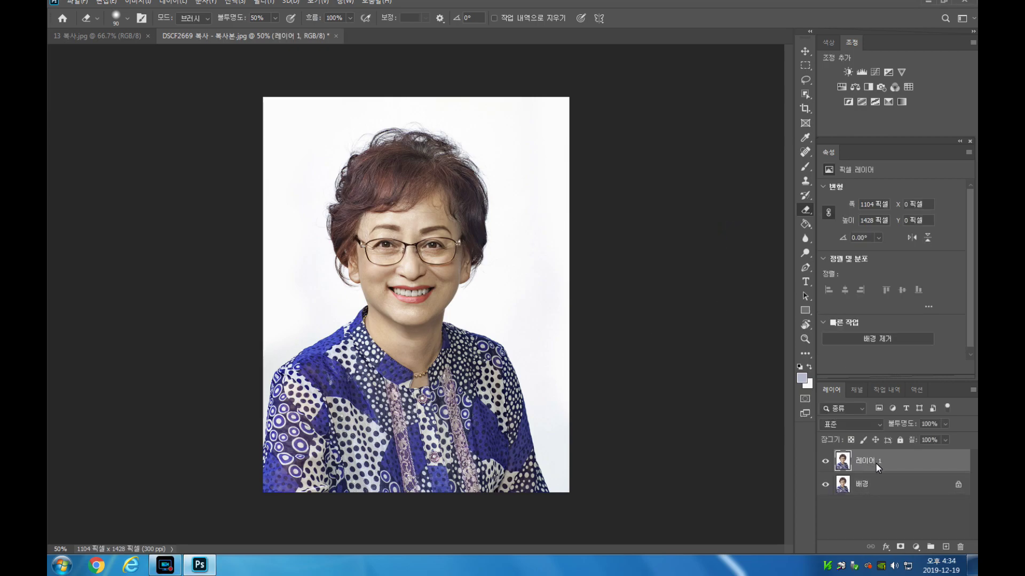
click(902, 483)
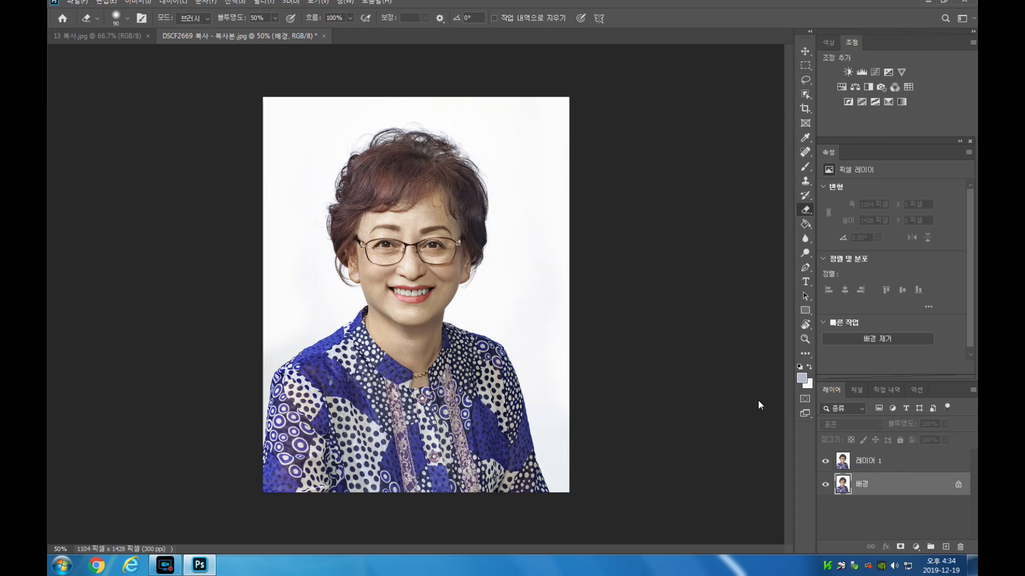
key(ctrl+v)
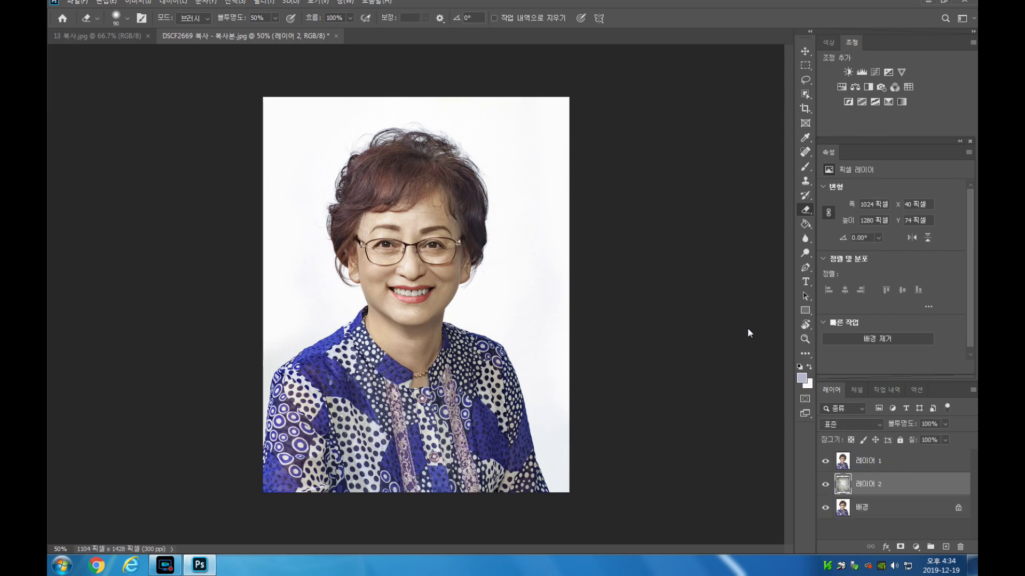
Scale the pasted backdrop layer to about 1212 × 1514 px so it extends past all canvas edges
key(ctrl+t)
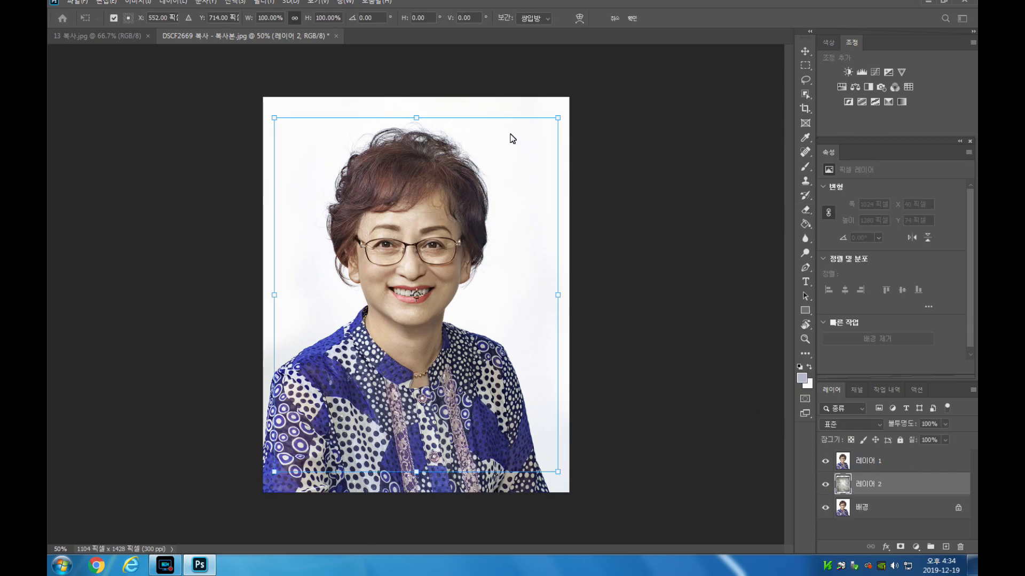
drag(421, 116, 417, 86)
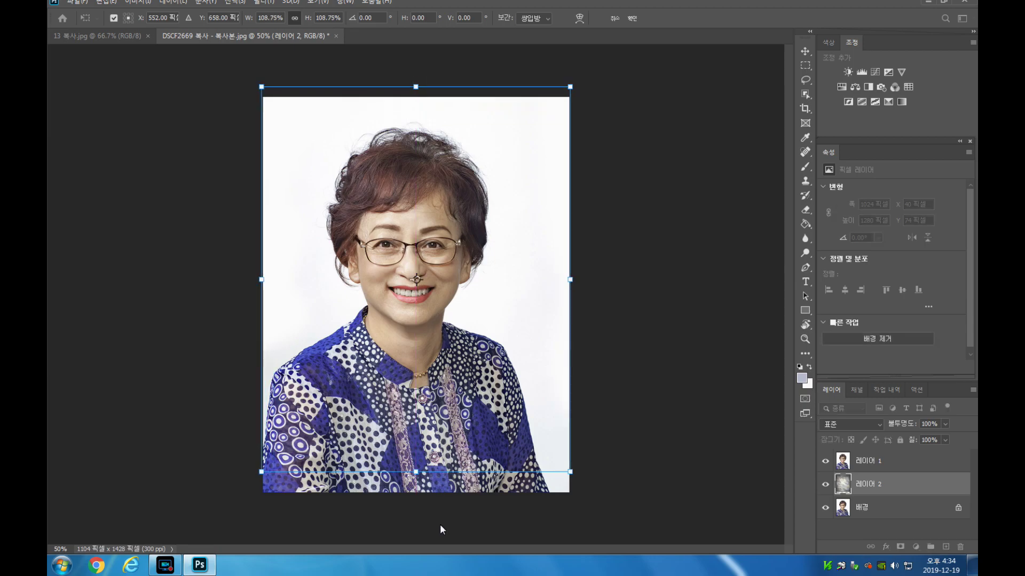
drag(416, 472, 417, 506)
key(Return)
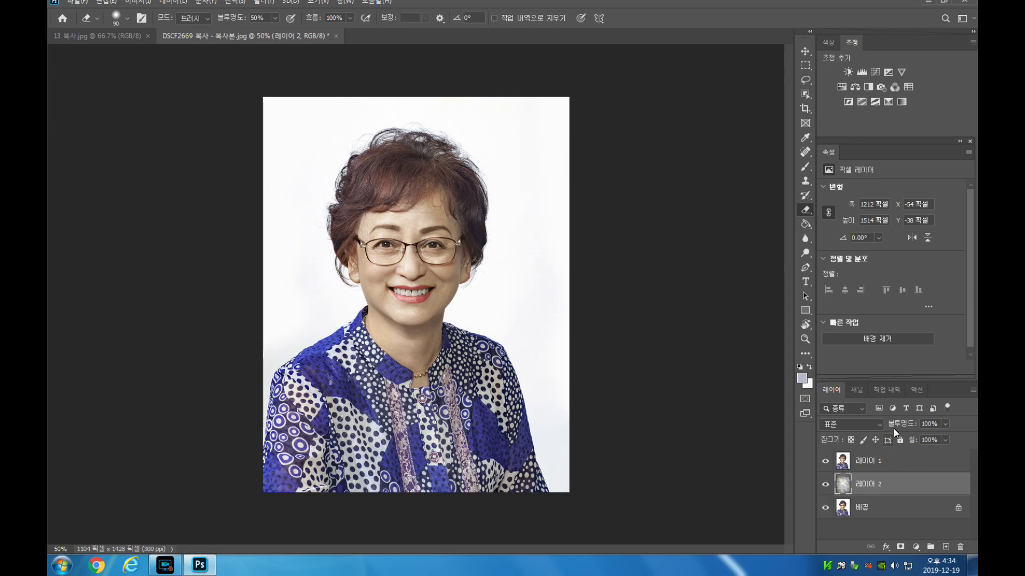
Set the blend mode of the backdrop layer, 레이어 2, to 곱하기 and select 레이어 1 above it
click(881, 424)
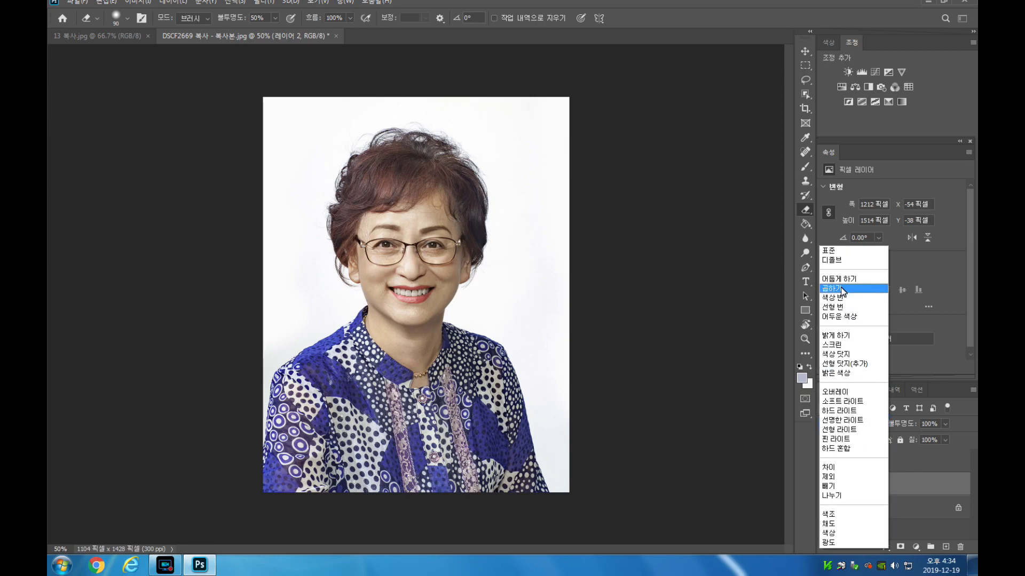
click(840, 289)
click(887, 455)
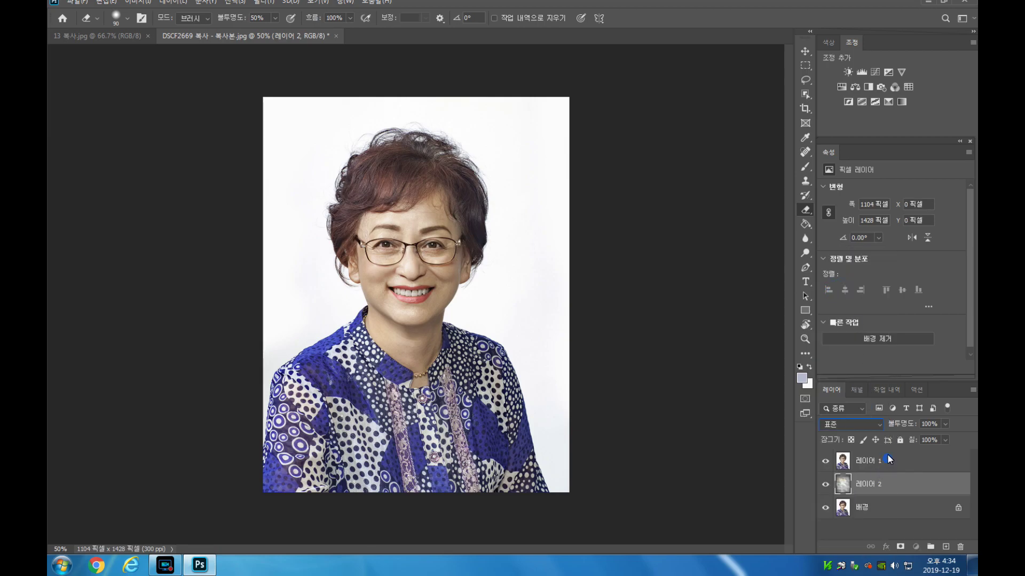
Select the woman on the portrait copy with the Object Selection tool and invert the selection
click(806, 95)
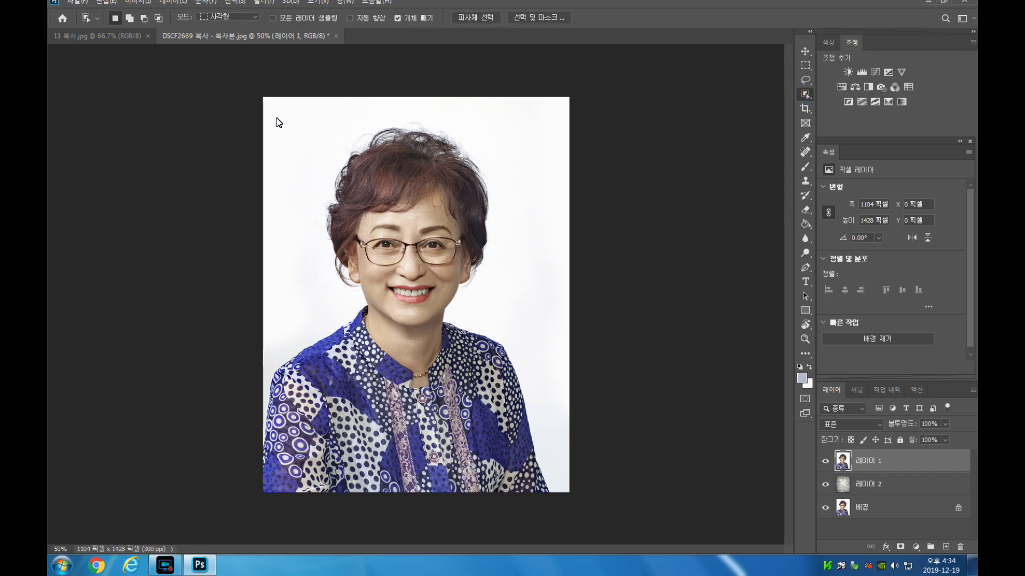
drag(263, 115, 605, 474)
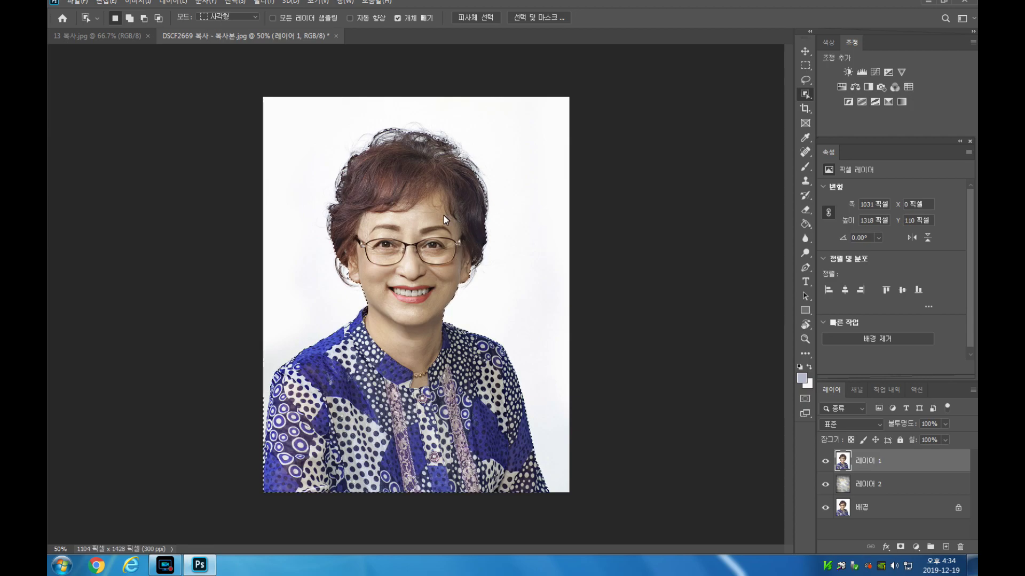
right_click(419, 196)
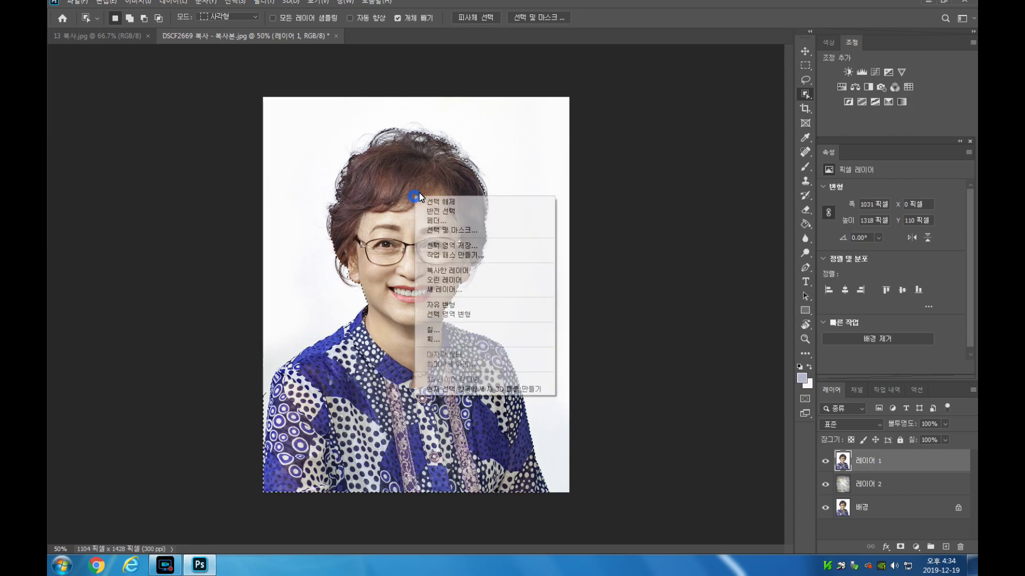
click(465, 211)
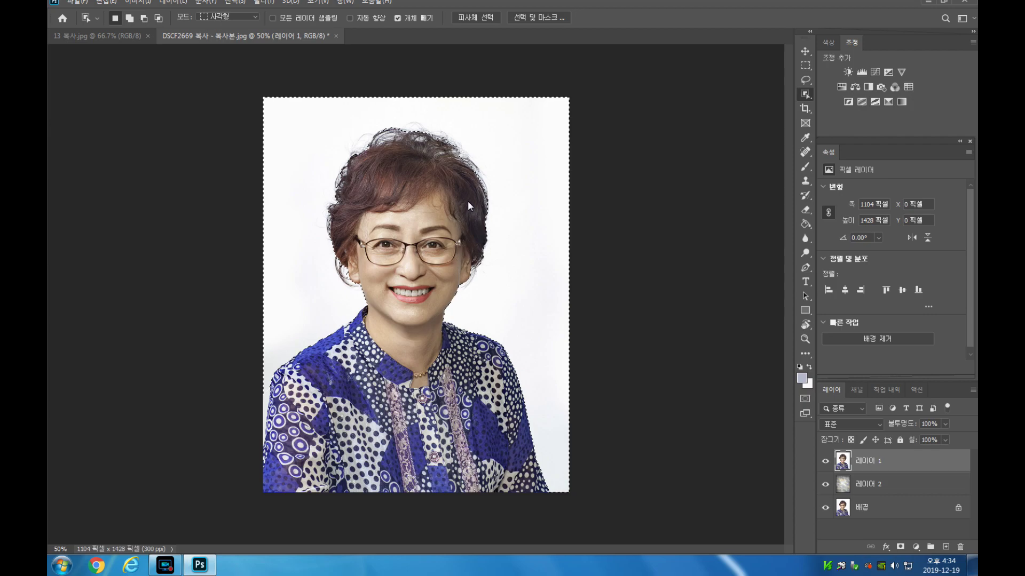
Add a layer mask to 레이어 1 from the selection and invert the mask so the woman stays unmasked
click(900, 546)
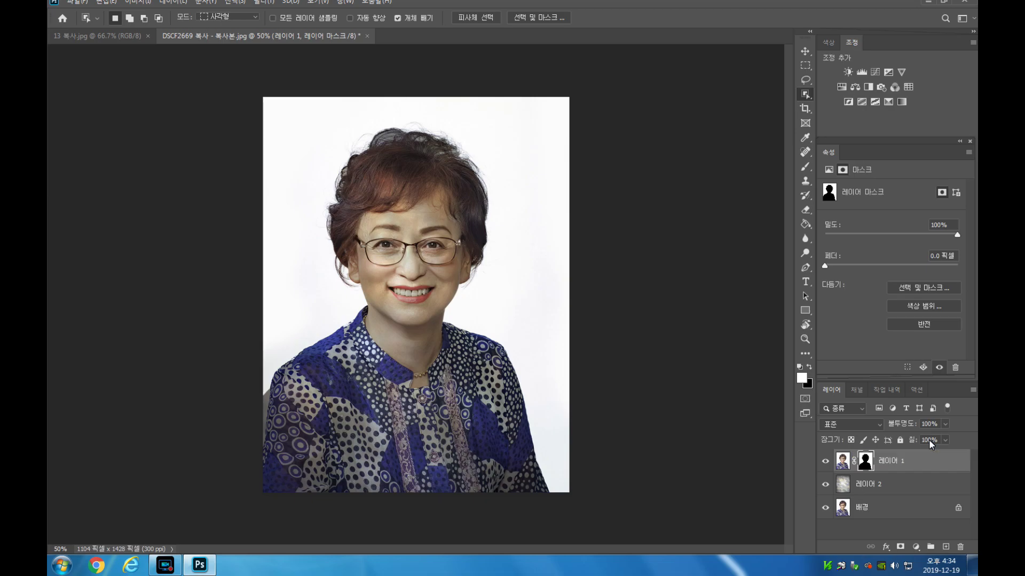
click(866, 460)
key(ctrl+i)
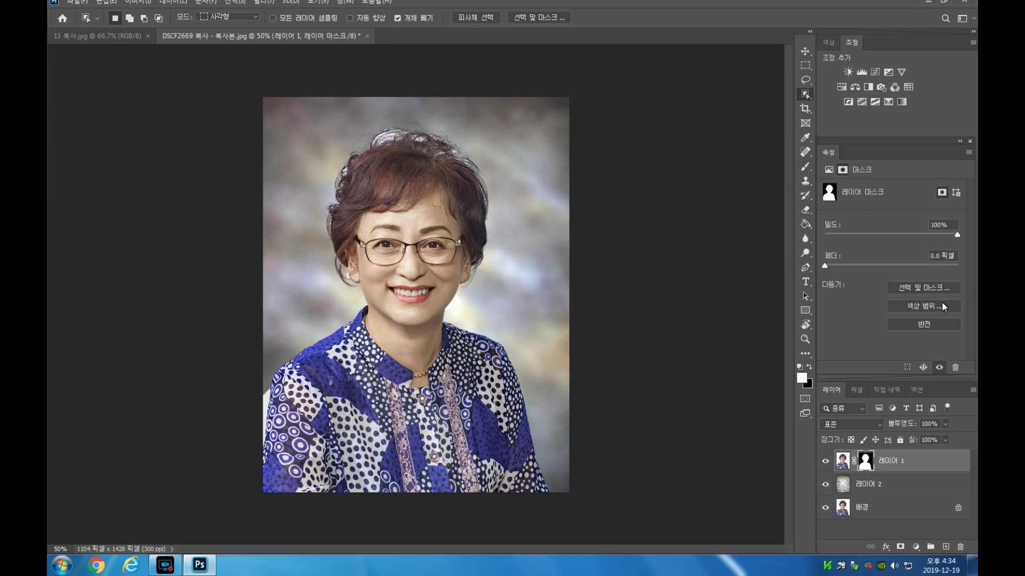
Start refining the mask of 레이어 1 in Select and Mask with 고급 반경 enabled and an edge radius of 250 px
click(930, 286)
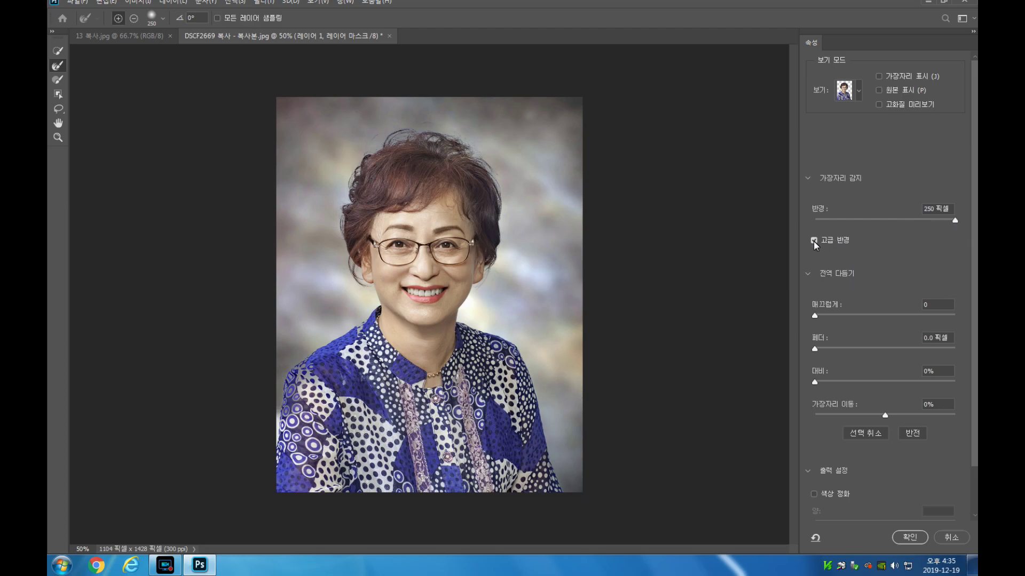
drag(956, 221, 794, 220)
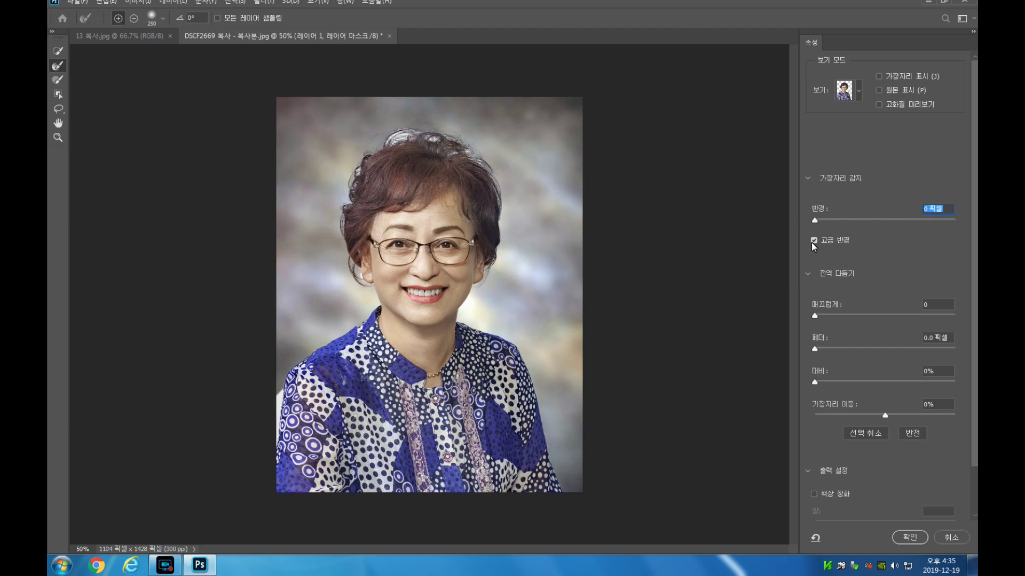
drag(818, 220, 955, 220)
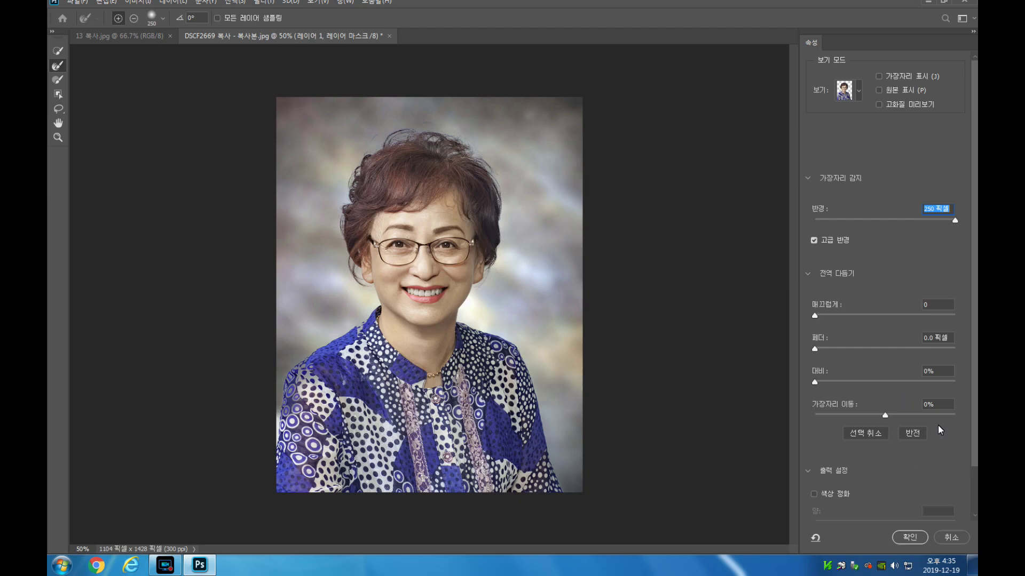
Enable 색상 정화, lower its amount slightly, and apply the mask refinement to a new layer with a layer mask
drag(974, 451, 972, 474)
click(813, 495)
scroll(880, 472, down, 3)
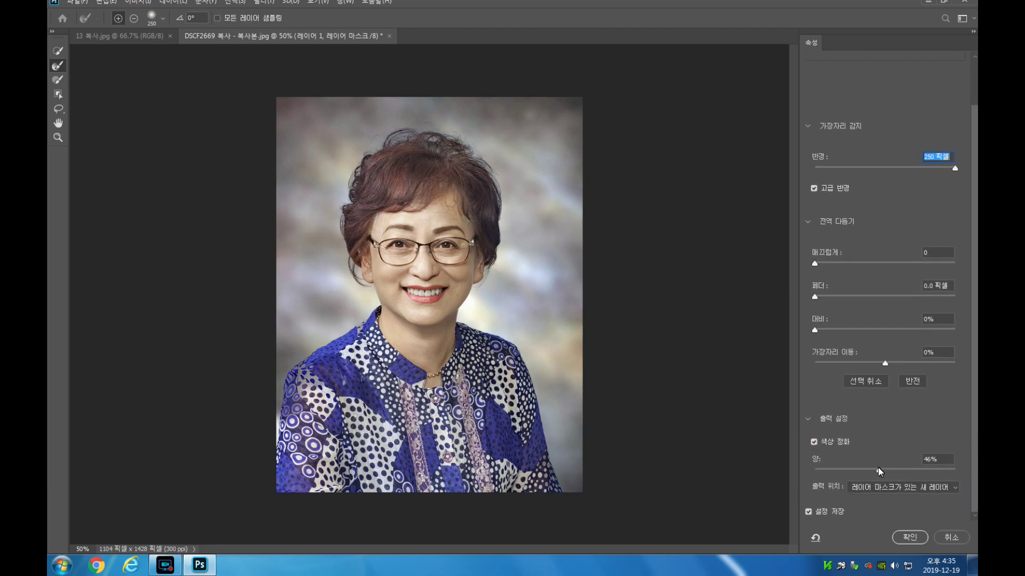
mouse_move(879, 470)
mouse_down()
mouse_move(858, 471)
mouse_move(872, 470)
mouse_up()
click(911, 537)
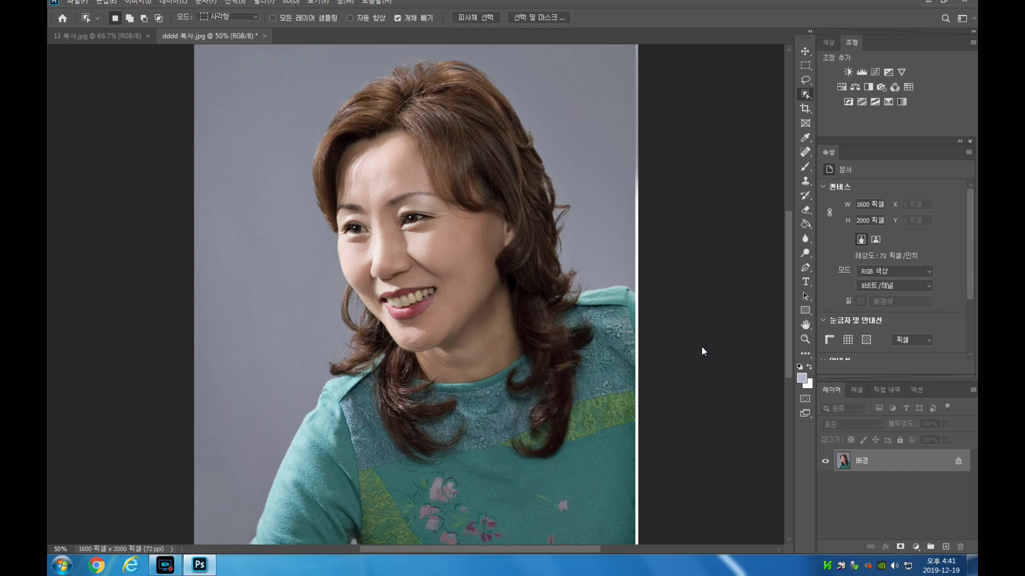
Duplicate the portrait's background layer and paste the whole backdrop image from 13 복사.jpg above it as a new layer
key(ctrl+j)
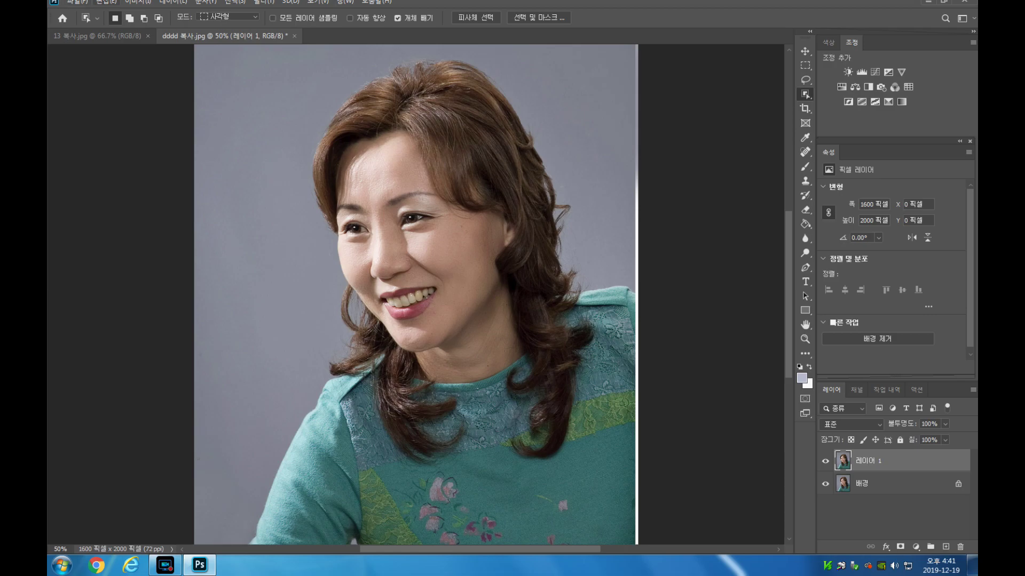
click(123, 37)
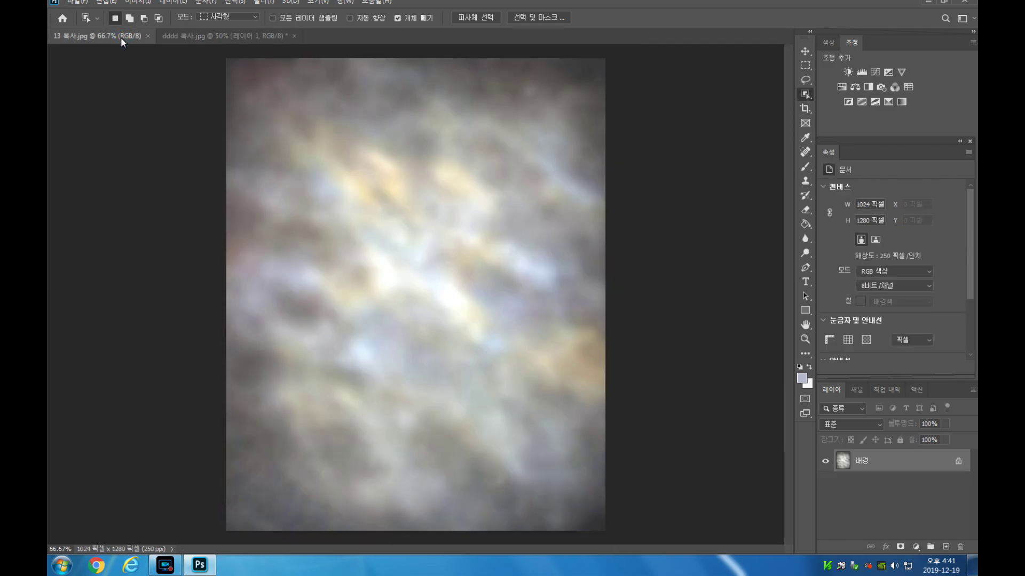
key(ctrl+a)
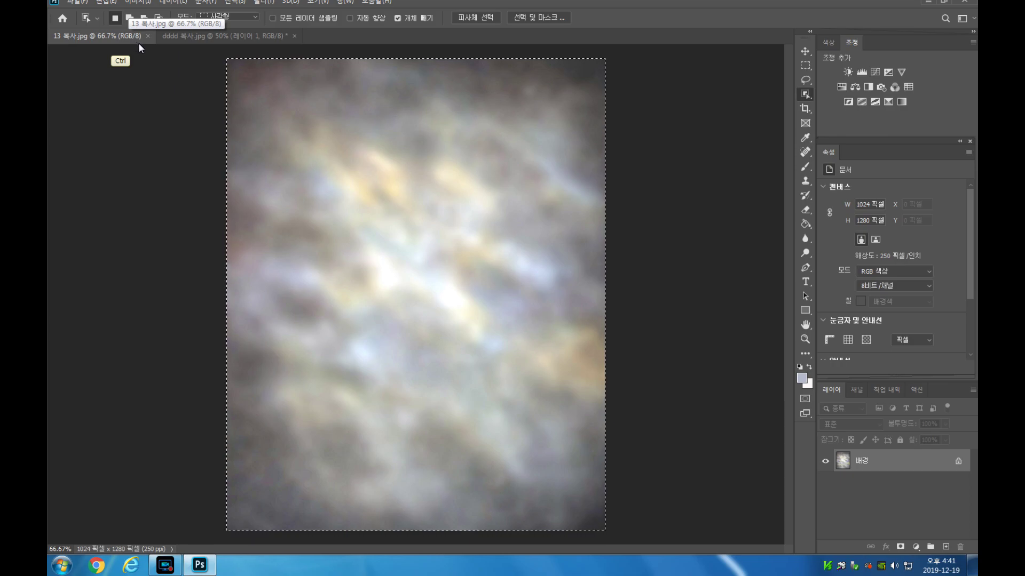
click(242, 37)
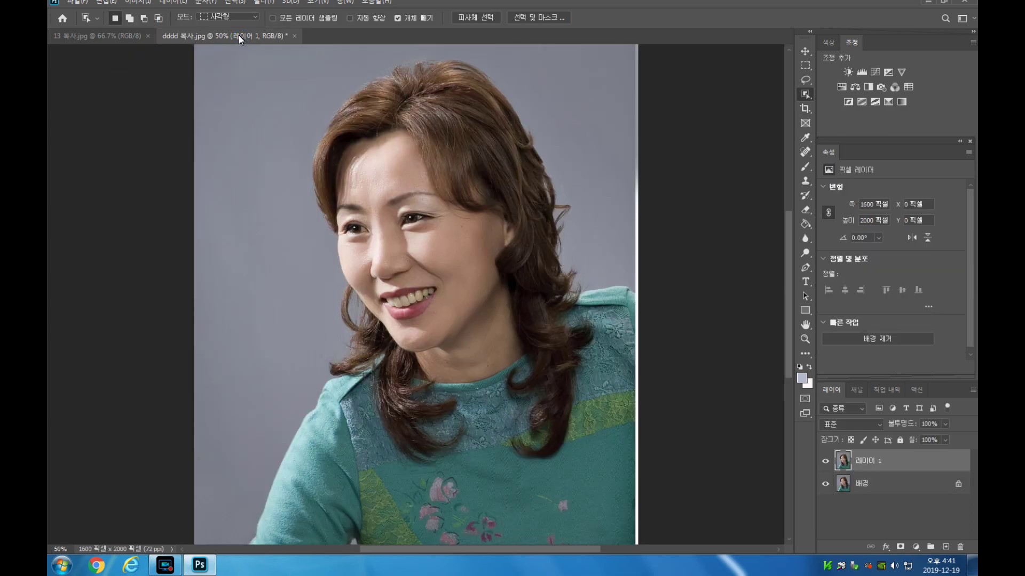
key(ctrl+v)
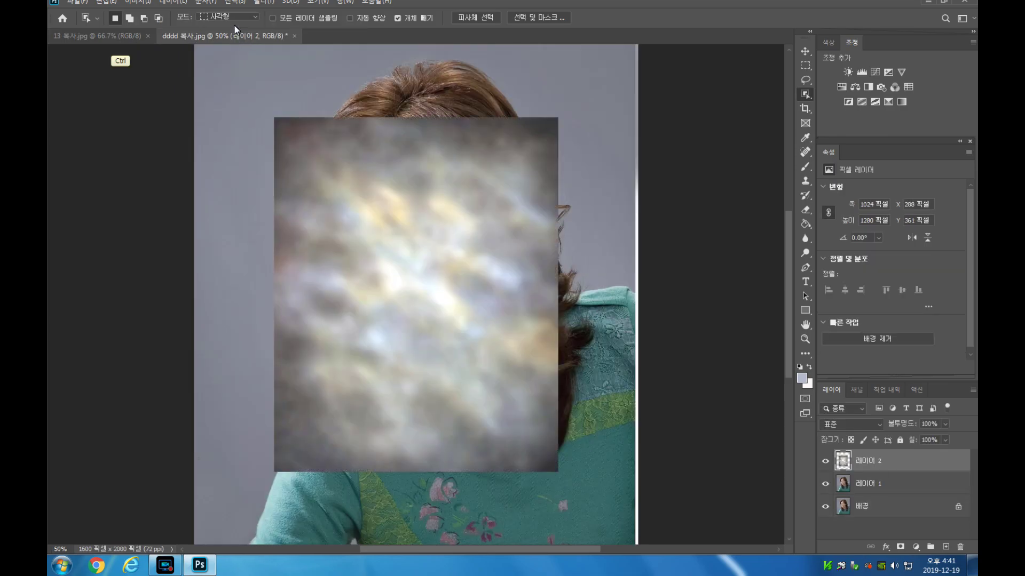
Scale the pasted backdrop on 레이어 2 up proportionally until it covers the whole portrait canvas
key(ctrl+minus)
key(ctrl)
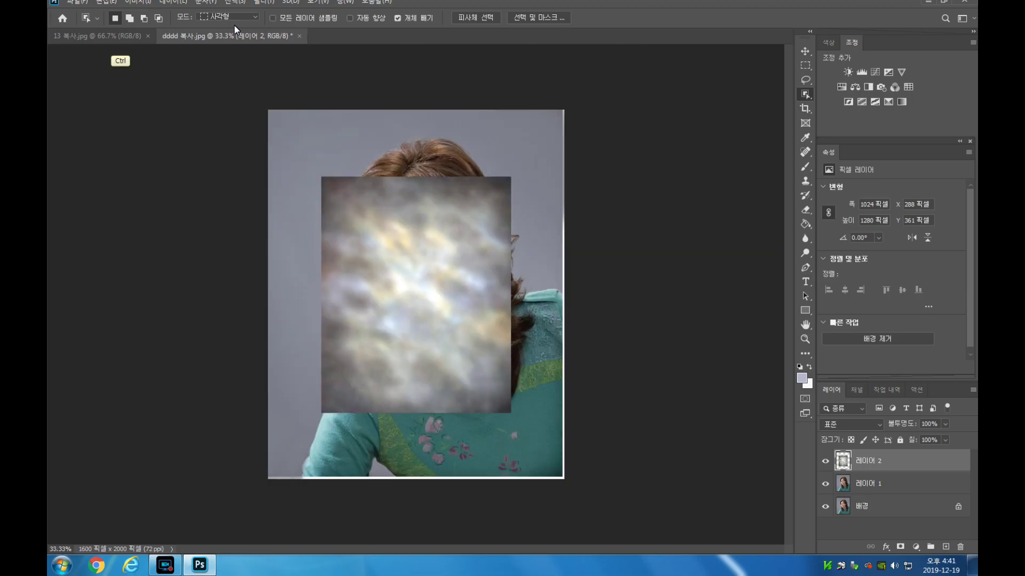
key(ctrl+t)
drag(421, 178, 421, 94)
drag(417, 413, 421, 490)
key(Return)
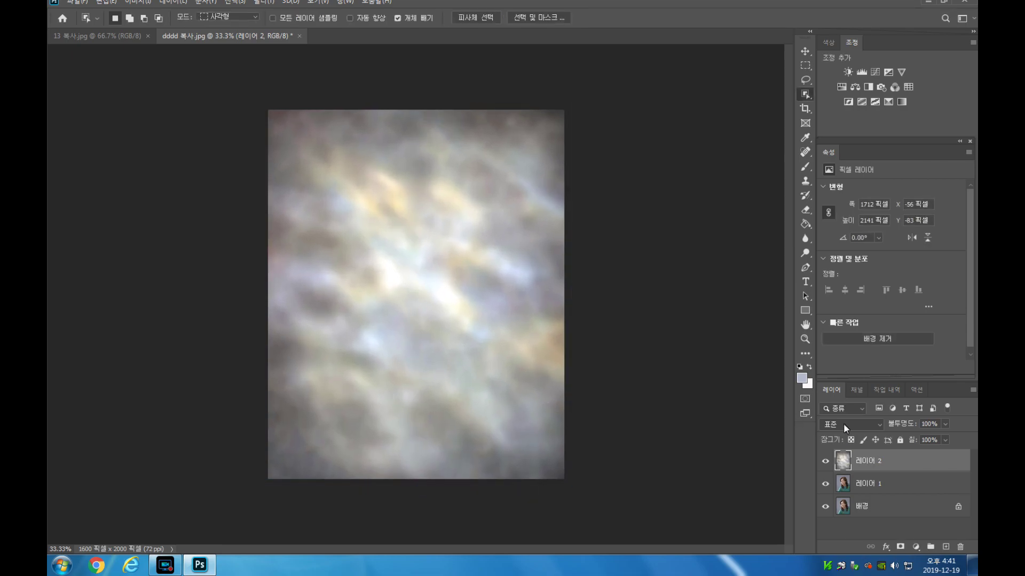
Set the backdrop layer's blend mode to 곱하기 (Multiply) and lower its opacity to 72%
click(882, 424)
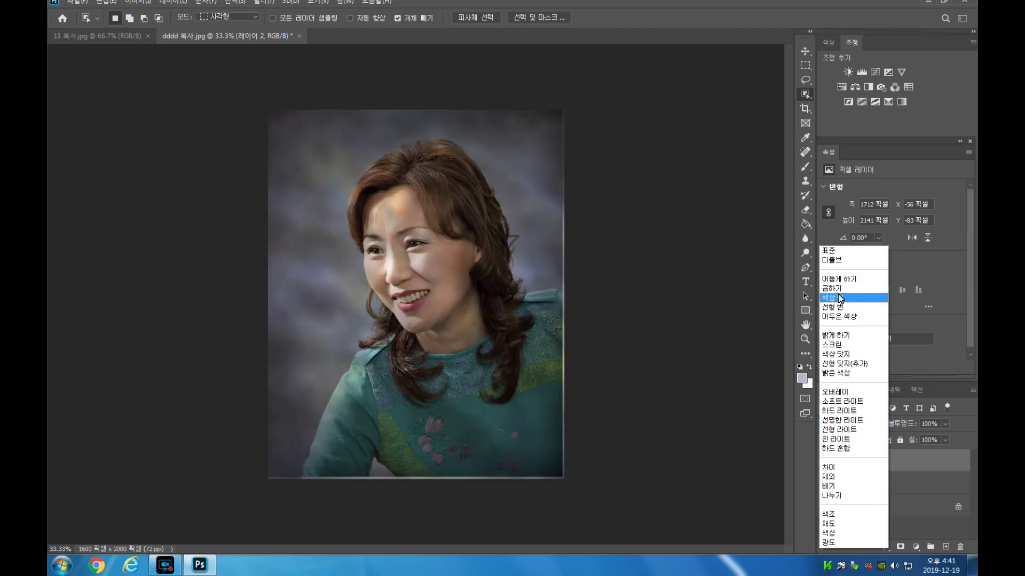
click(838, 290)
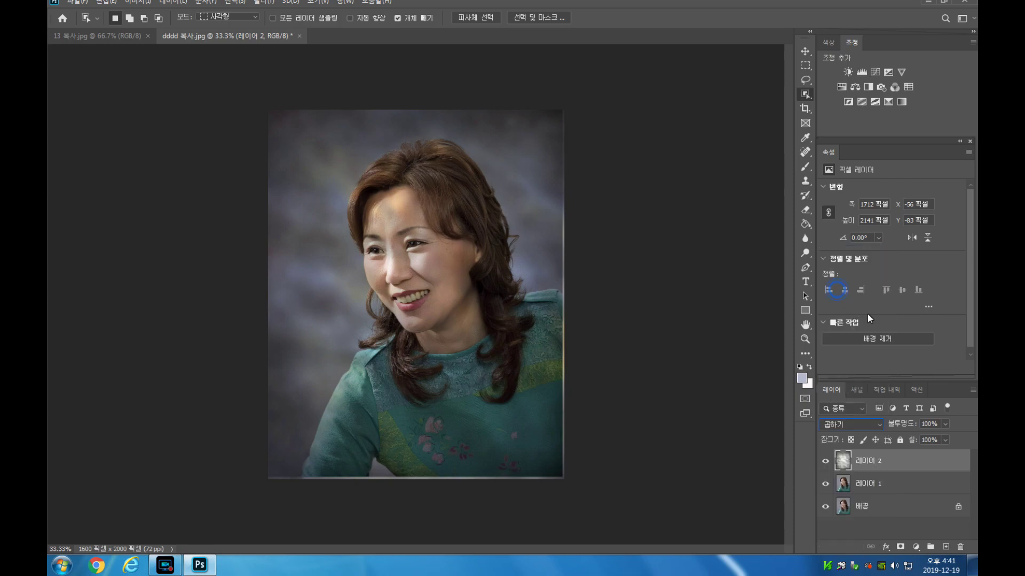
click(946, 425)
drag(930, 439, 930, 436)
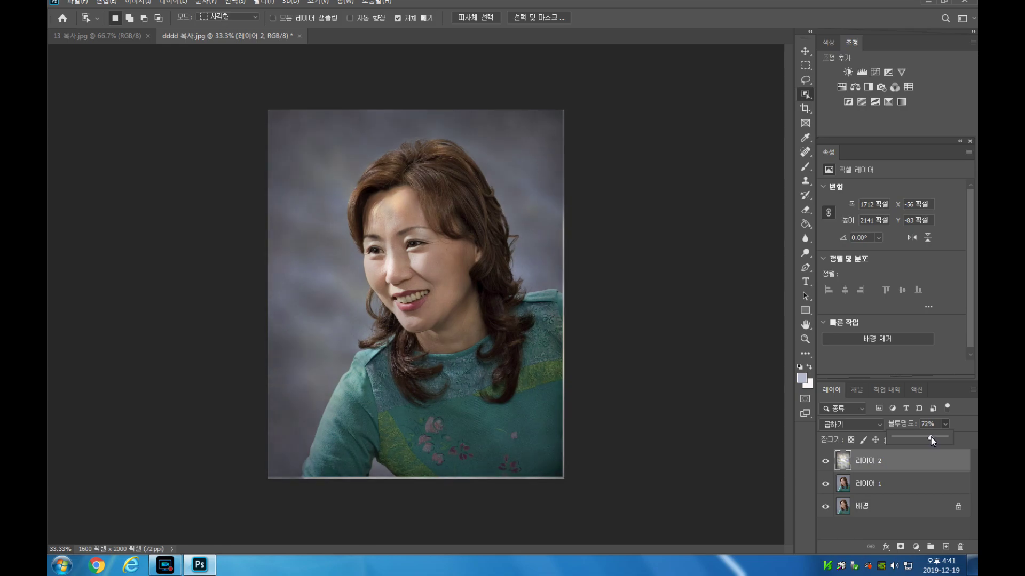
Lasso the woman's face and upper body with a 99 px feather, delete that area from the backdrop layer, and deselect
click(807, 82)
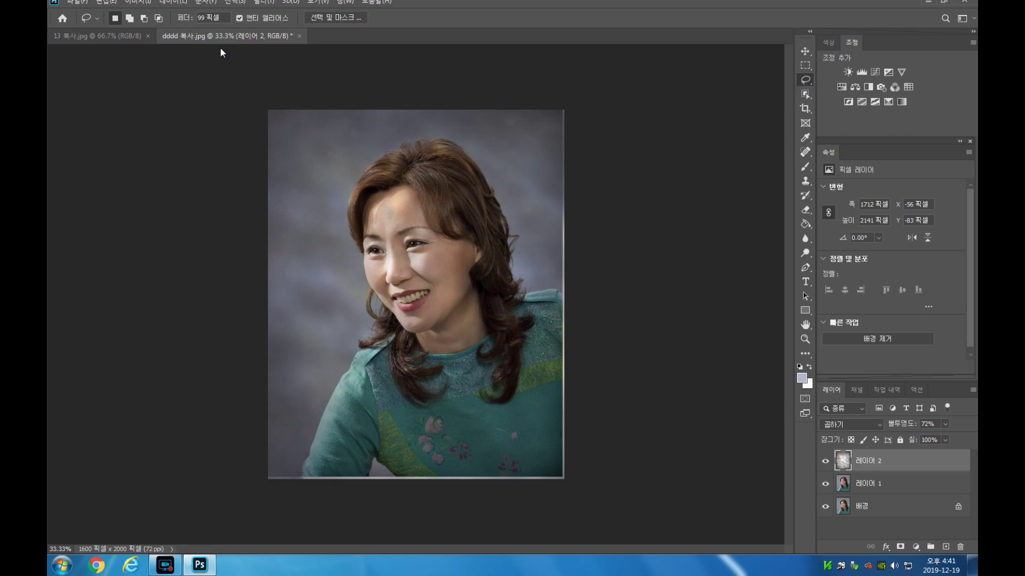
mouse_move(315, 472)
mouse_down()
mouse_move(387, 392)
mouse_move(396, 353)
mouse_up()
mouse_move(386, 279)
mouse_down()
mouse_move(373, 233)
mouse_move(390, 168)
mouse_up()
mouse_move(465, 187)
mouse_down()
mouse_move(525, 319)
mouse_move(517, 470)
mouse_move(359, 440)
mouse_move(343, 450)
mouse_up()
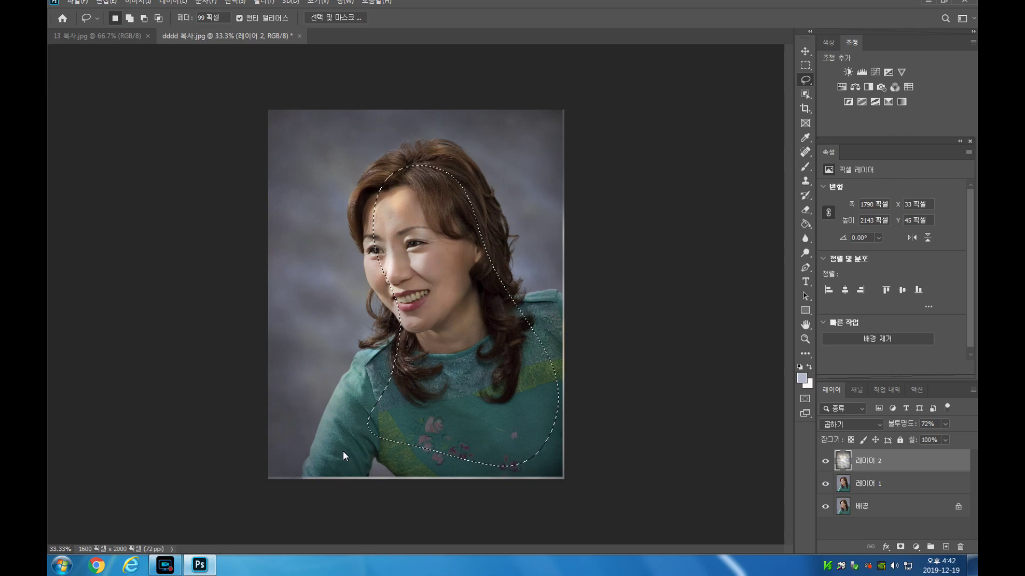
key(Delete)
key(ctrl+d)
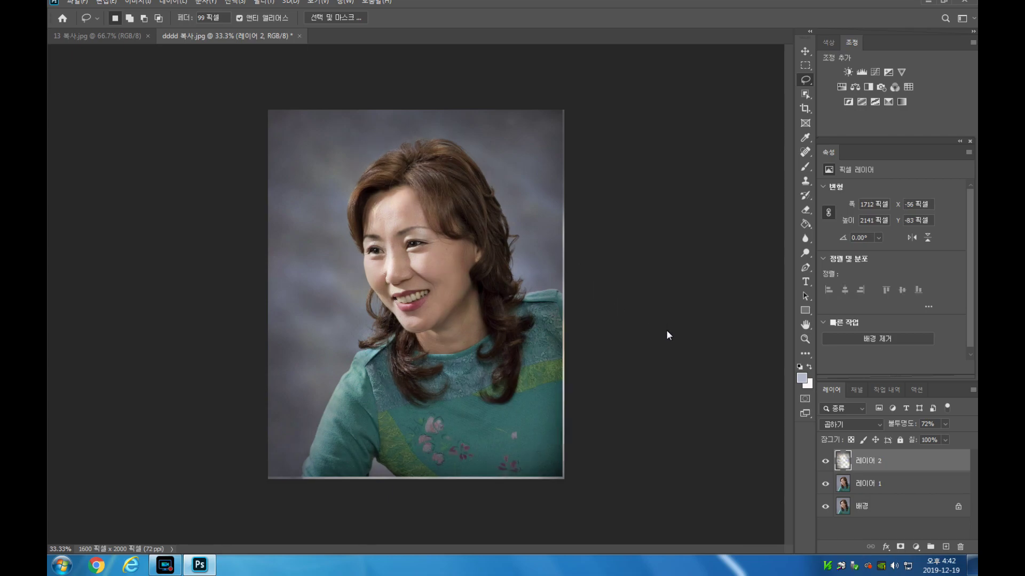
key(ctrl+plus)
key(ctrl+plus)
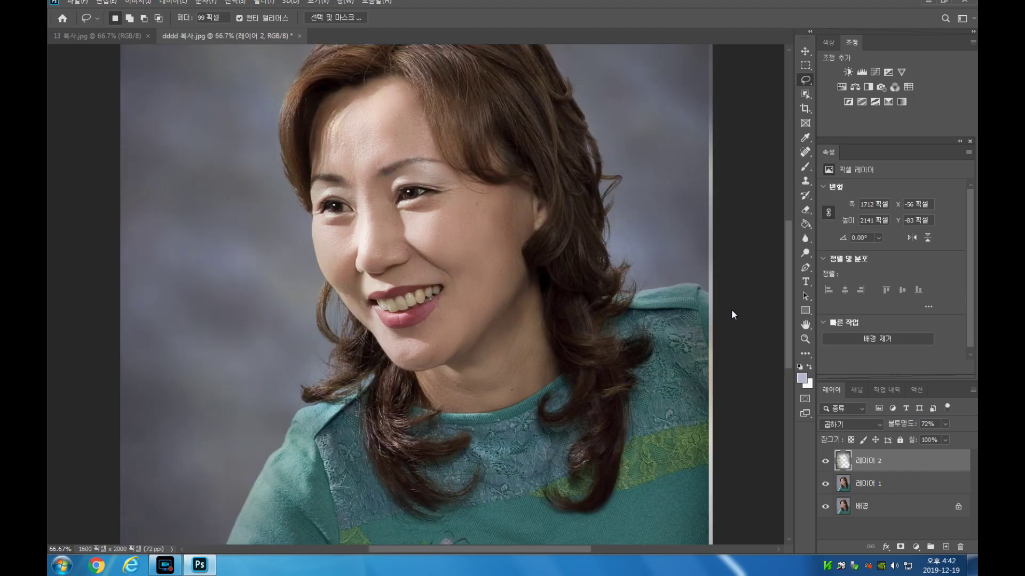
drag(395, 278, 405, 305)
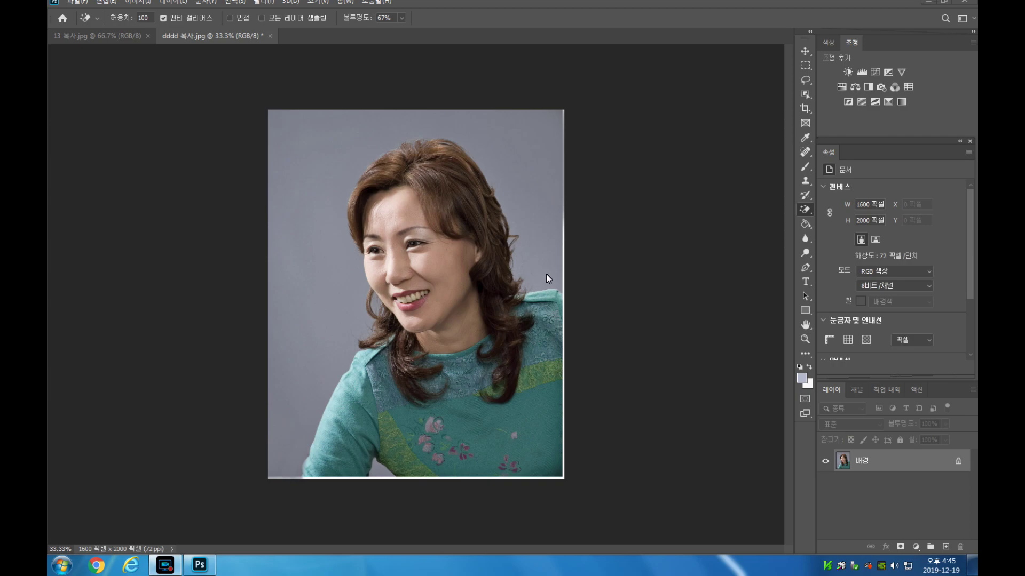
Duplicate the original portrait's background layer and paste the backdrop image between the copy and the background
key(ctrl+j)
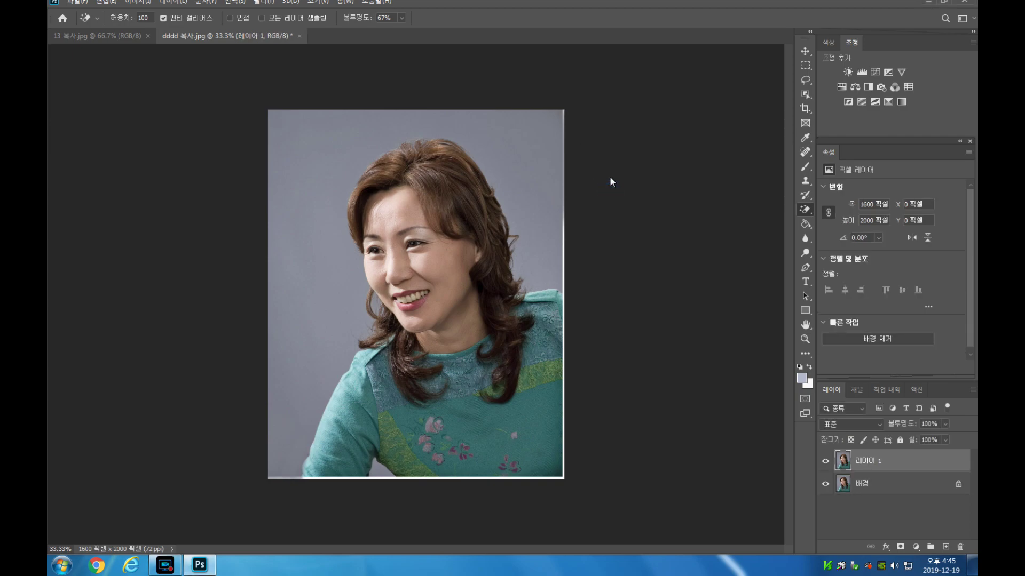
click(907, 483)
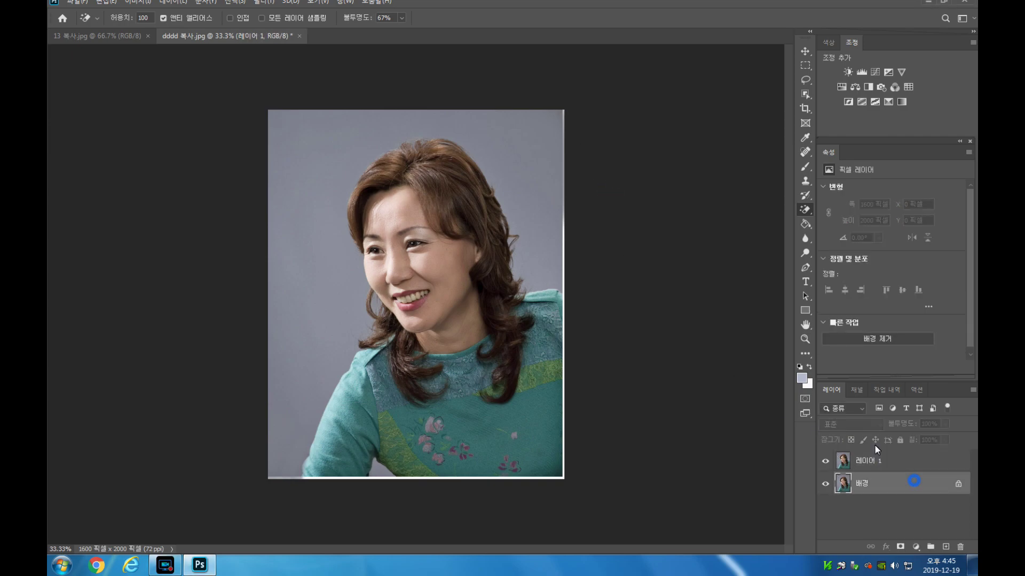
key(ctrl+v)
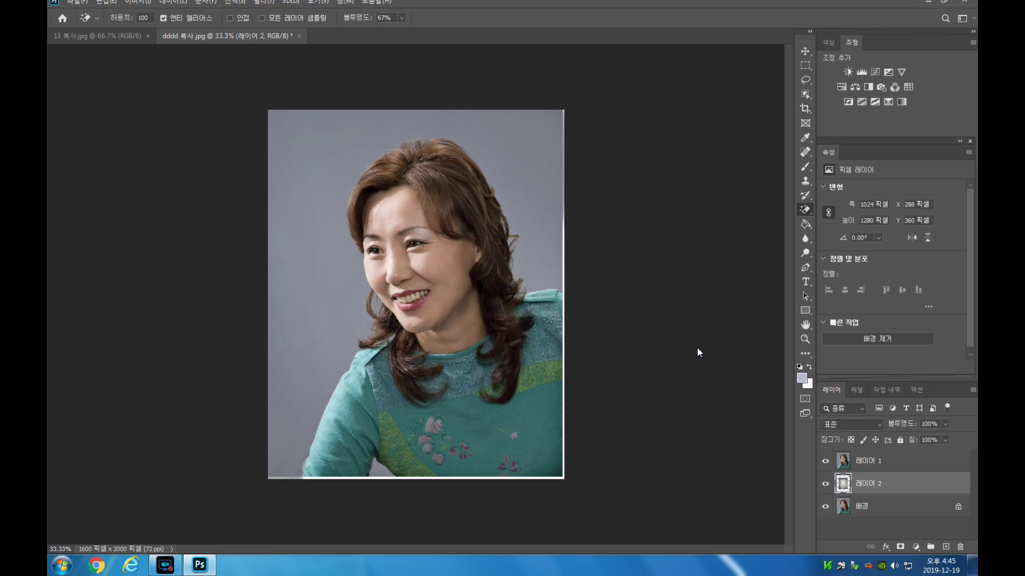
Scale the backdrop on 레이어 2 to about 162.55% so it covers the canvas and set its blend mode to 곱하기 (Multiply)
key(ctrl+t)
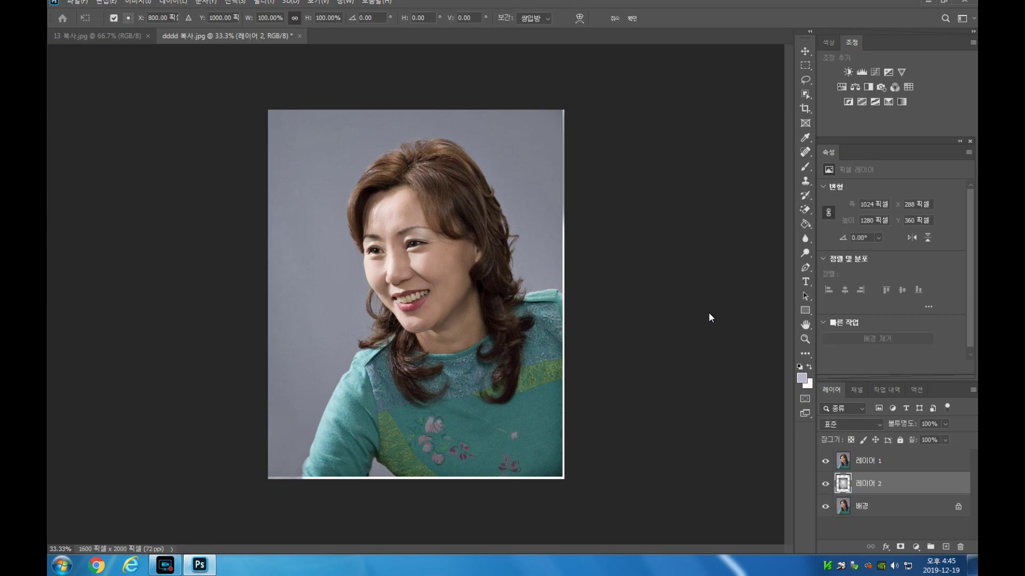
drag(420, 184, 419, 101)
drag(415, 414, 413, 485)
double_click(422, 470)
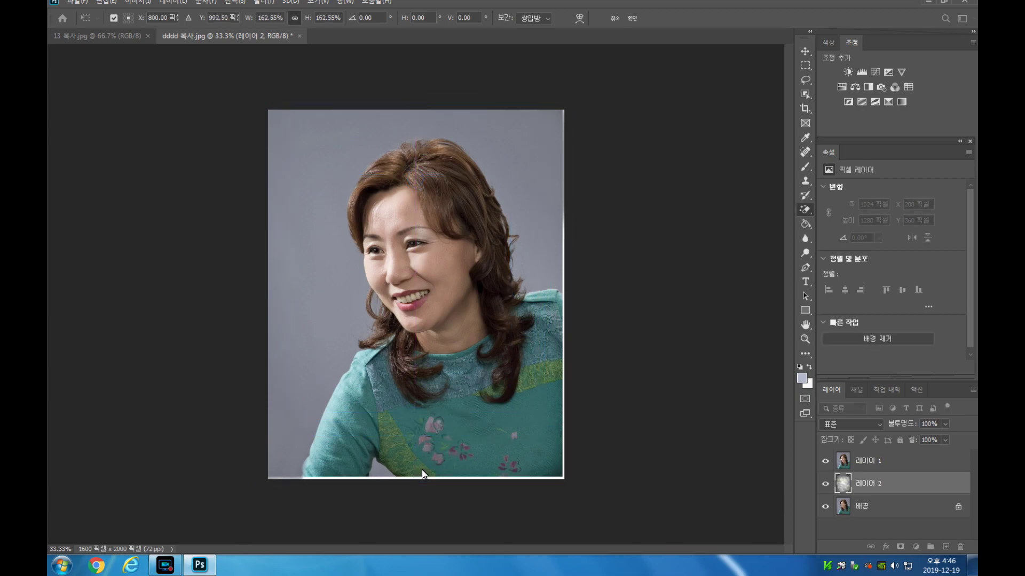
click(879, 425)
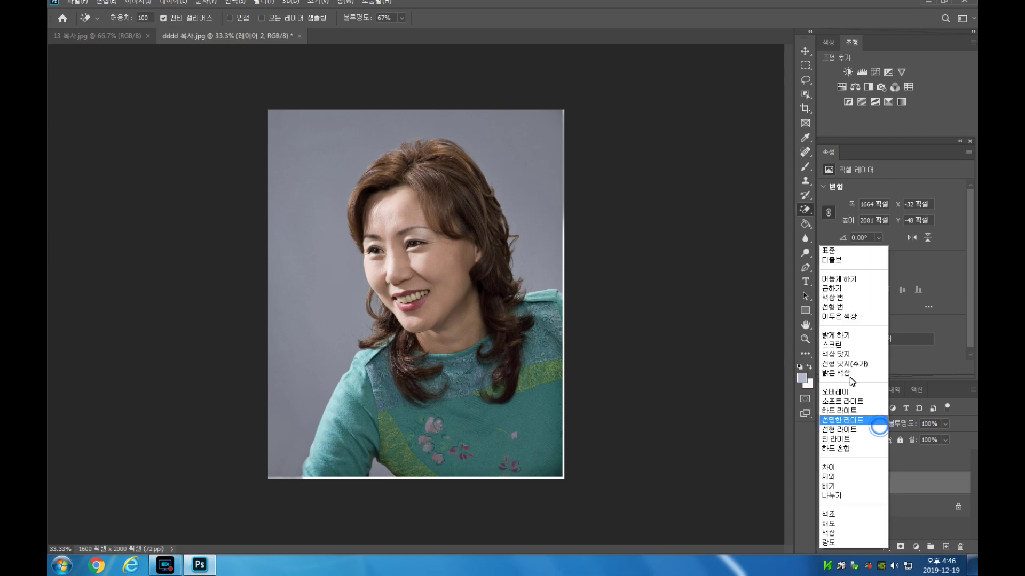
click(838, 289)
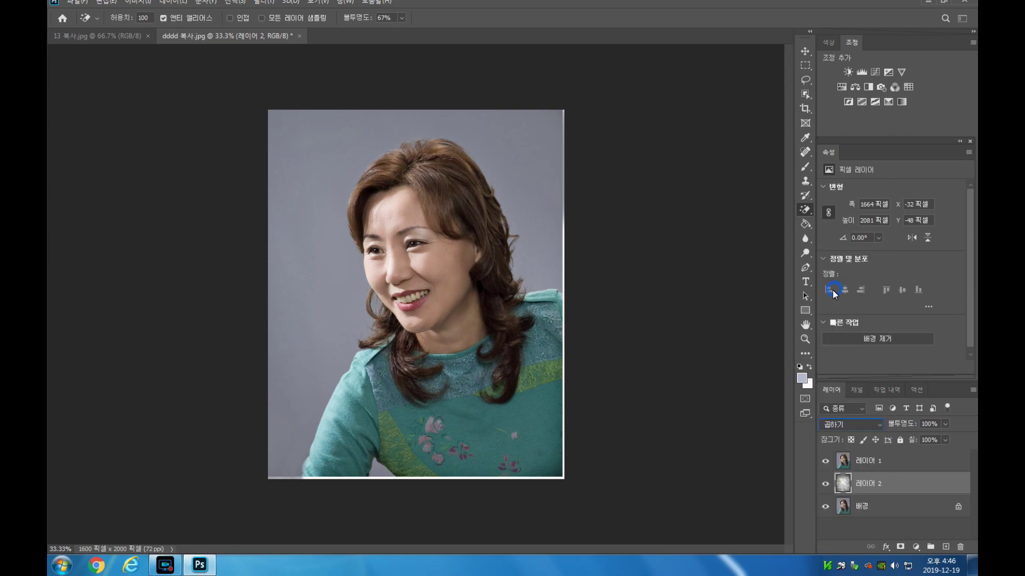
Erase the plain grey background of 레이어 1 with the Magic Eraser at tolerance 100 and 67% opacity
click(879, 459)
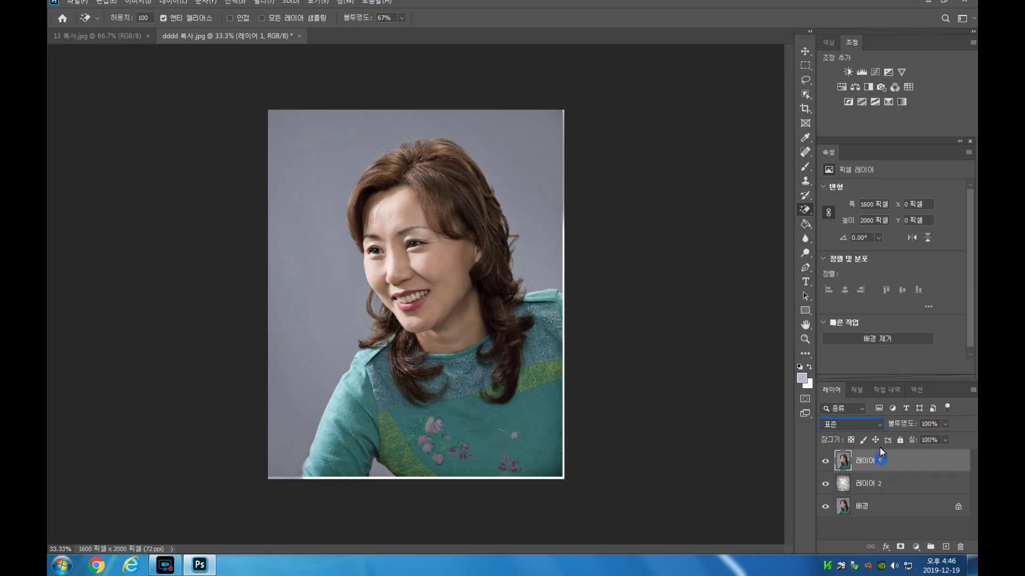
right_click(807, 211)
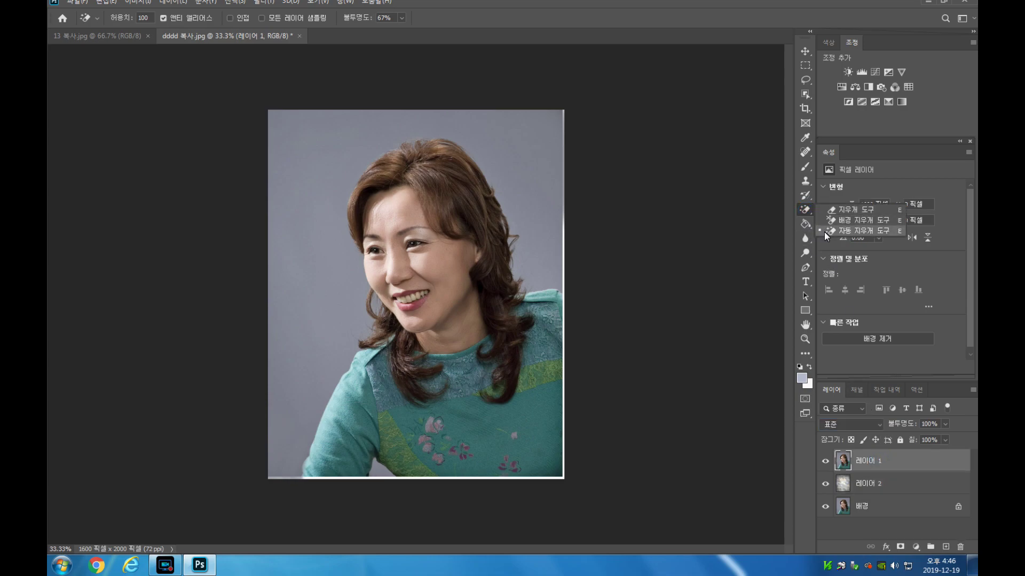
click(824, 232)
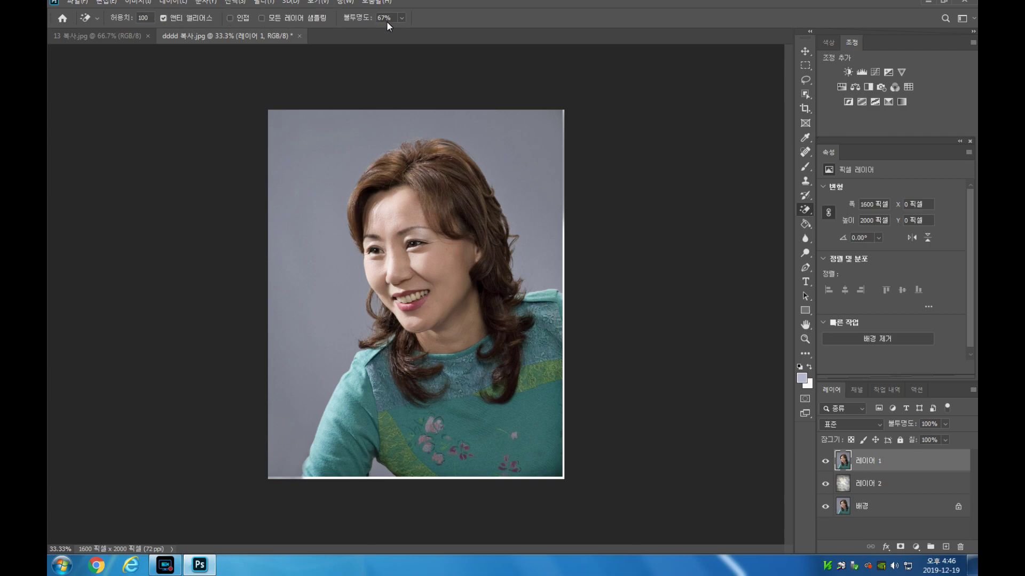
click(541, 147)
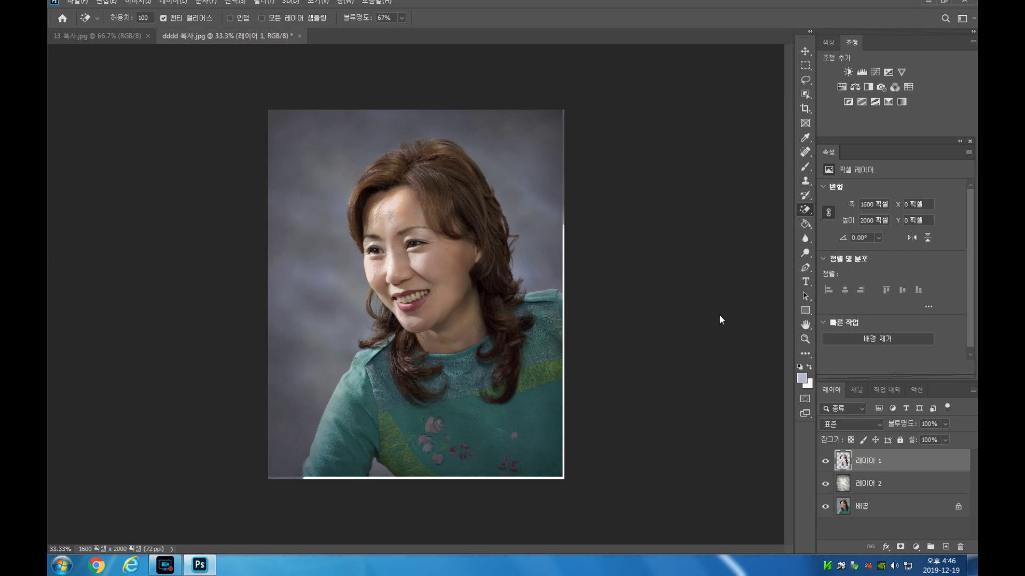
Try to clean up the woman's cheek and forehead on 레이어 1 with the regular Eraser at 50% opacity
key(ctrl+plus)
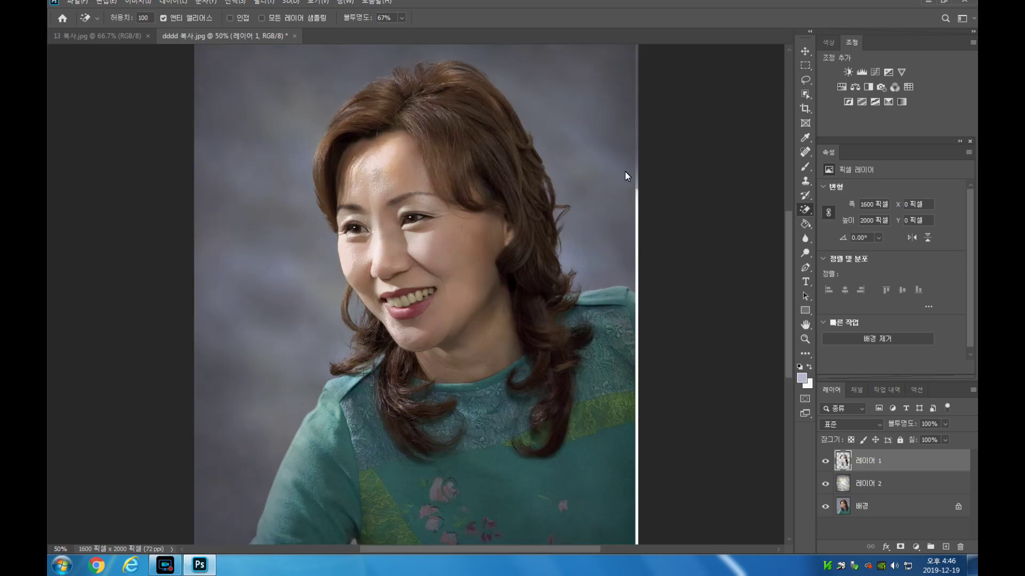
right_click(805, 211)
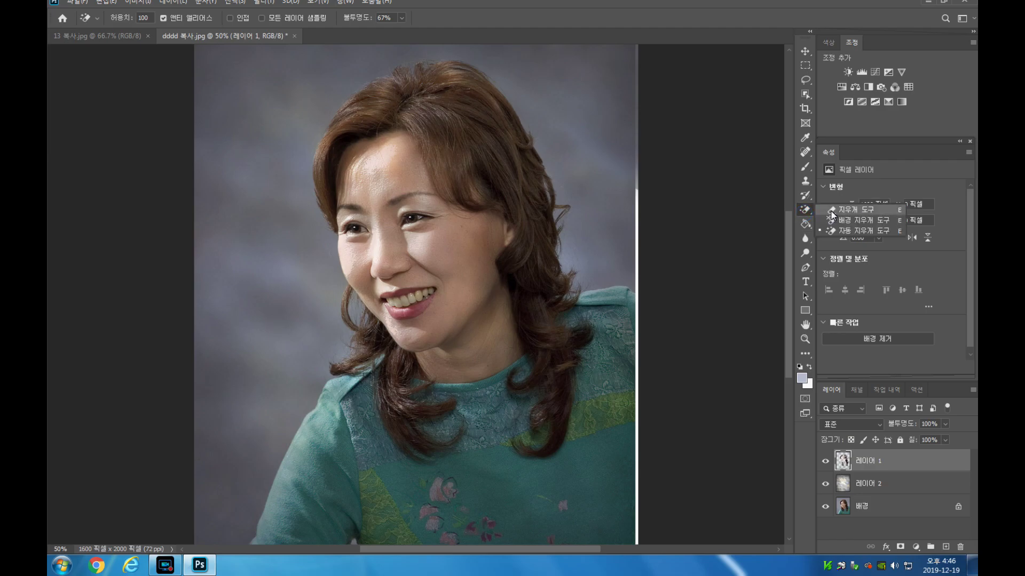
click(831, 210)
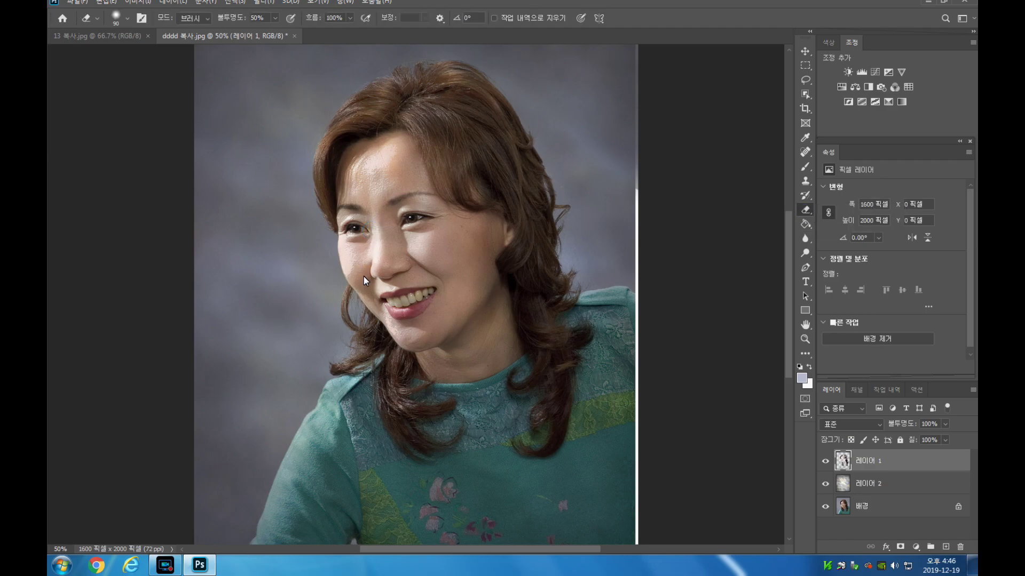
drag(358, 269, 356, 252)
drag(372, 212, 387, 153)
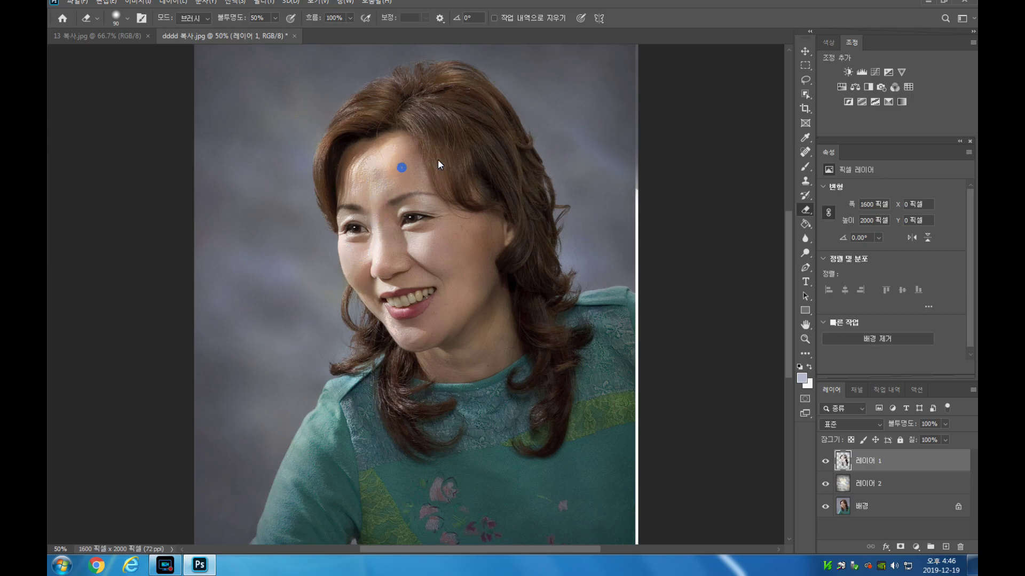
Paint the woman's face, neck and blouse back in on 레이어 1 with a 250 px History Brush at 100% opacity
click(806, 195)
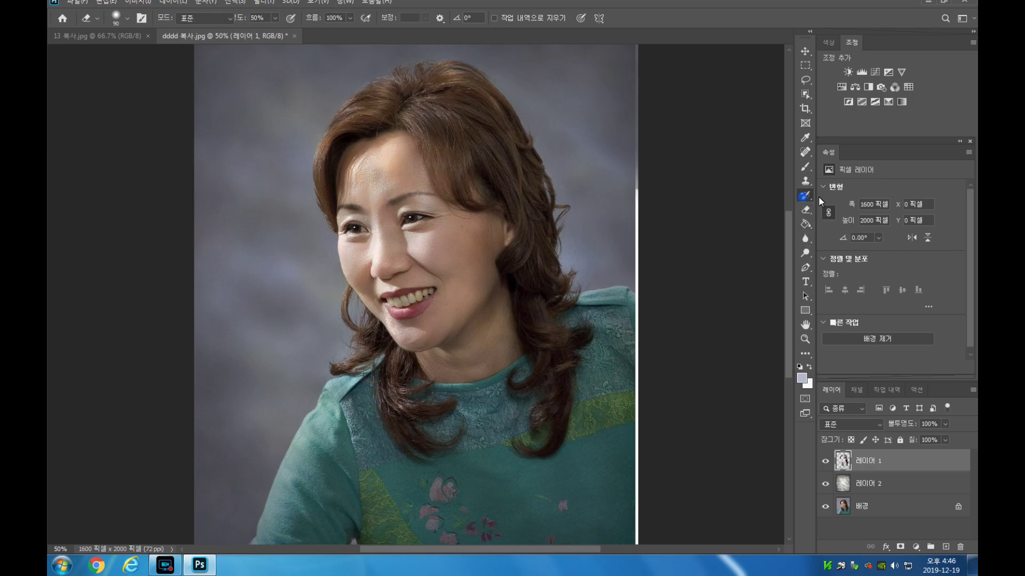
click(830, 198)
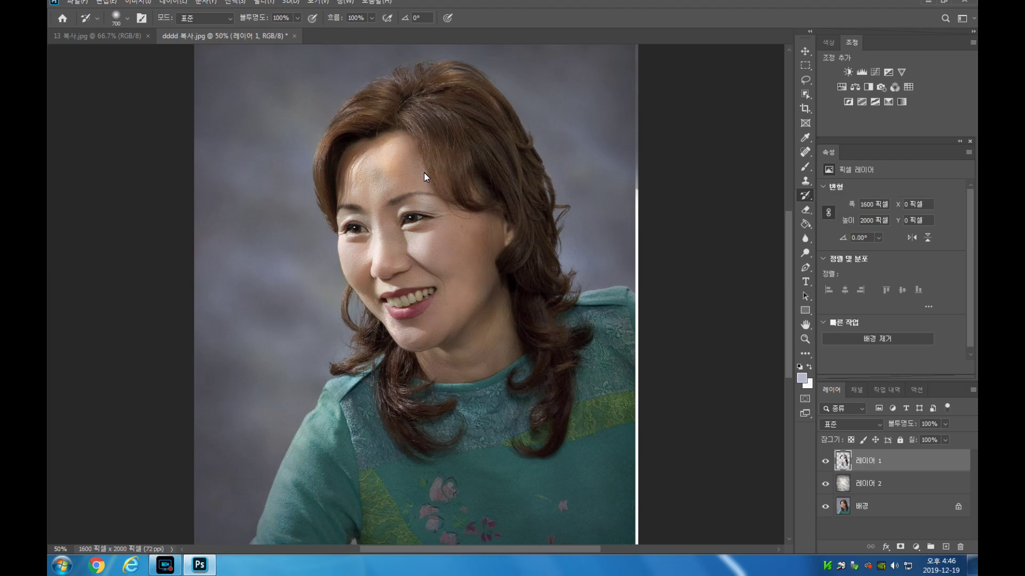
key(bracketleft)
drag(403, 177, 371, 208)
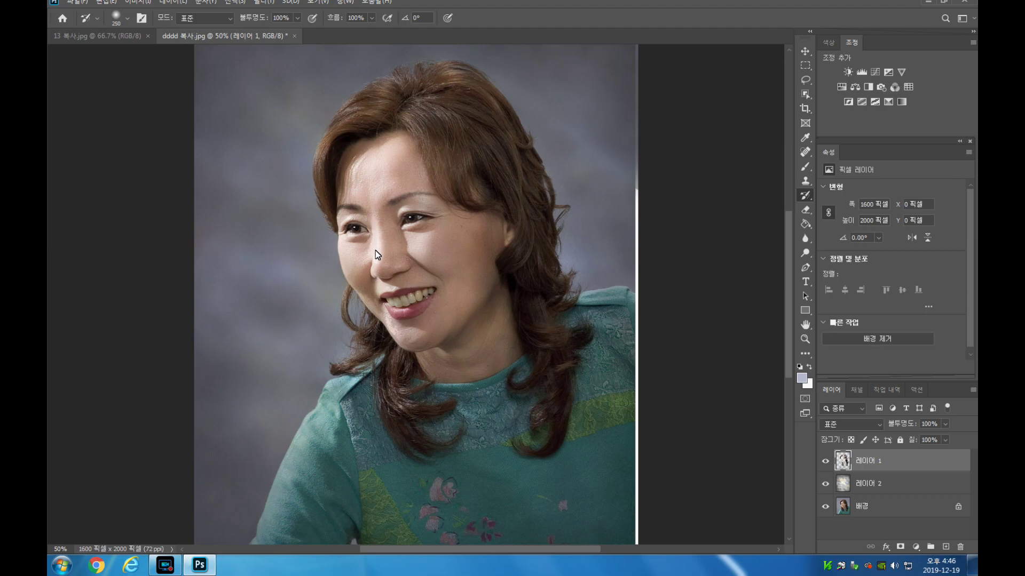
mouse_move(373, 261)
mouse_down()
mouse_move(434, 357)
mouse_move(467, 281)
mouse_move(408, 132)
mouse_move(450, 442)
mouse_move(485, 477)
mouse_move(488, 288)
mouse_up()
mouse_move(516, 492)
mouse_down()
mouse_move(487, 506)
mouse_move(446, 476)
mouse_move(477, 394)
mouse_move(412, 460)
mouse_up()
mouse_move(546, 511)
mouse_down()
mouse_move(562, 357)
mouse_move(581, 424)
mouse_move(452, 505)
mouse_move(591, 386)
mouse_move(424, 539)
mouse_move(370, 526)
mouse_up()
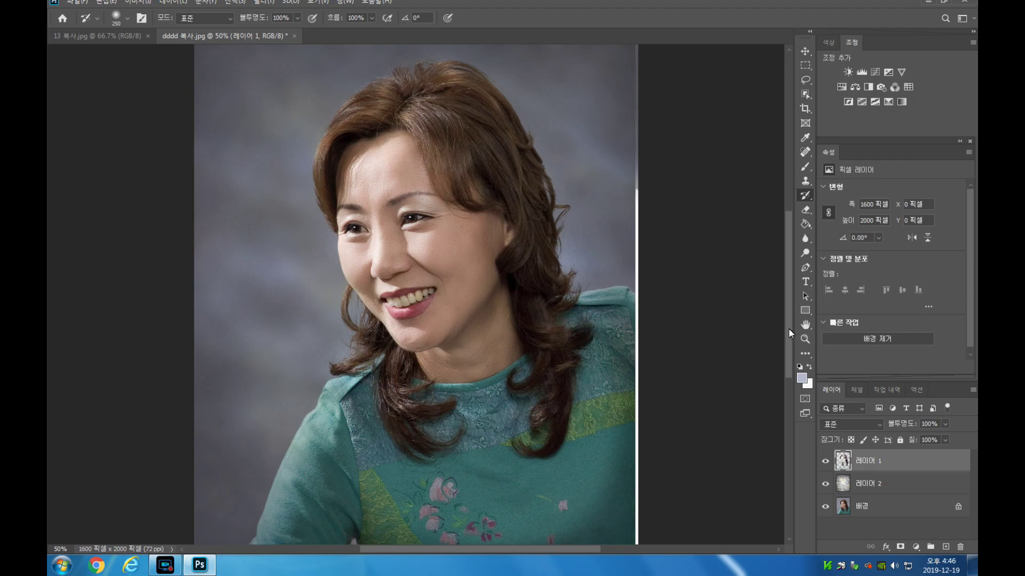
key(ctrl+minus)
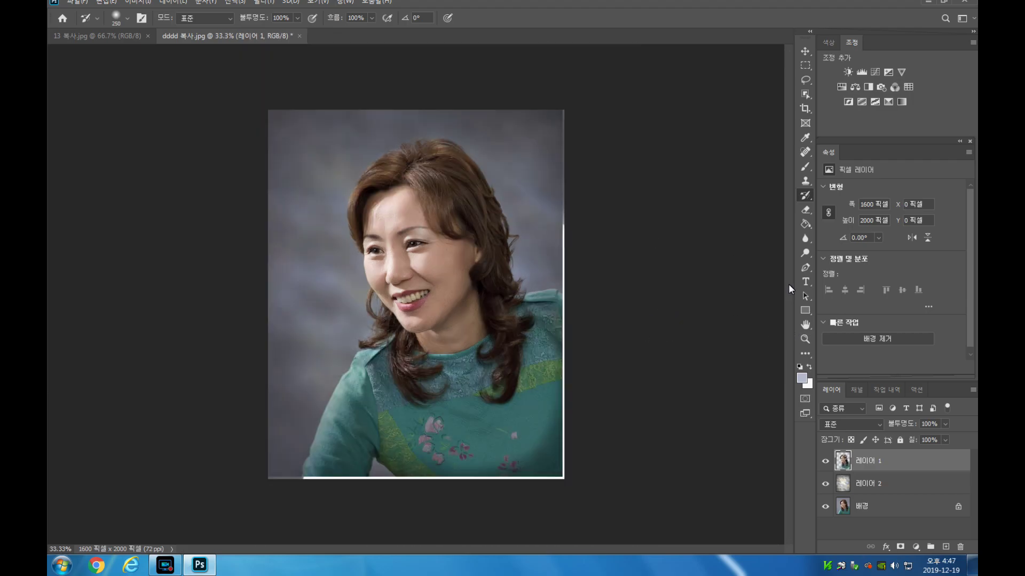
key(ctrl+plus)
key(ctrl+plus)
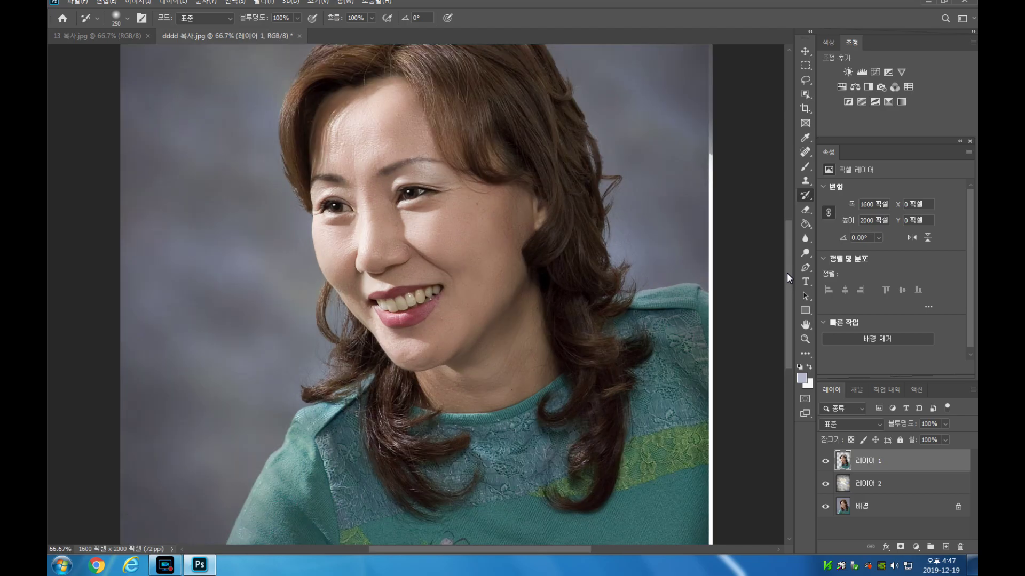
drag(408, 274, 389, 379)
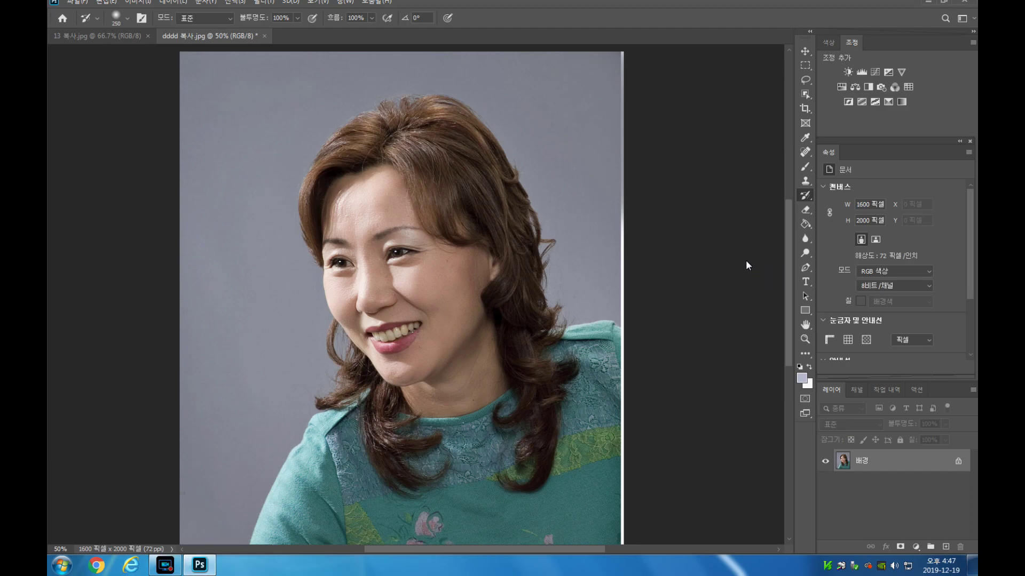
Duplicate the background layer as 레이어 1 and paste the copied backdrop between it and the background
key(ctrl+j)
click(878, 483)
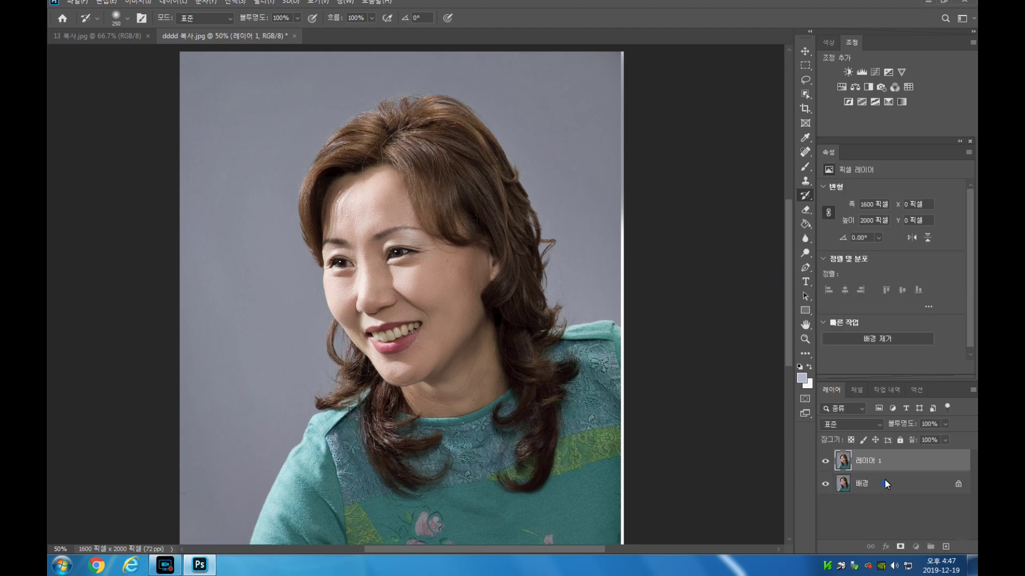
key(ctrl+v)
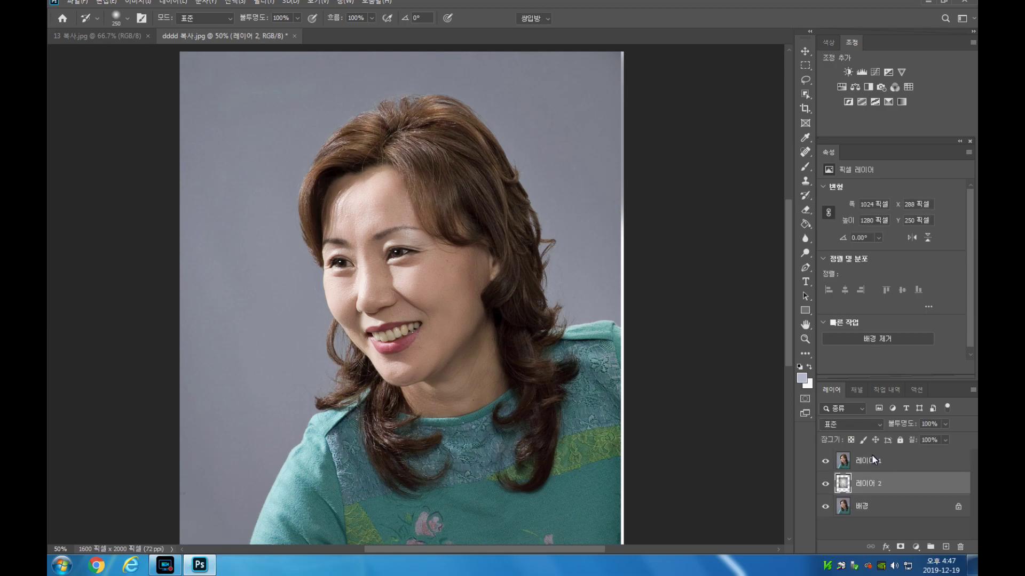
Scale the backdrop on 레이어 2 proportionally to about 151.17%, extending it to the photo's right edge
key(ctrl+t)
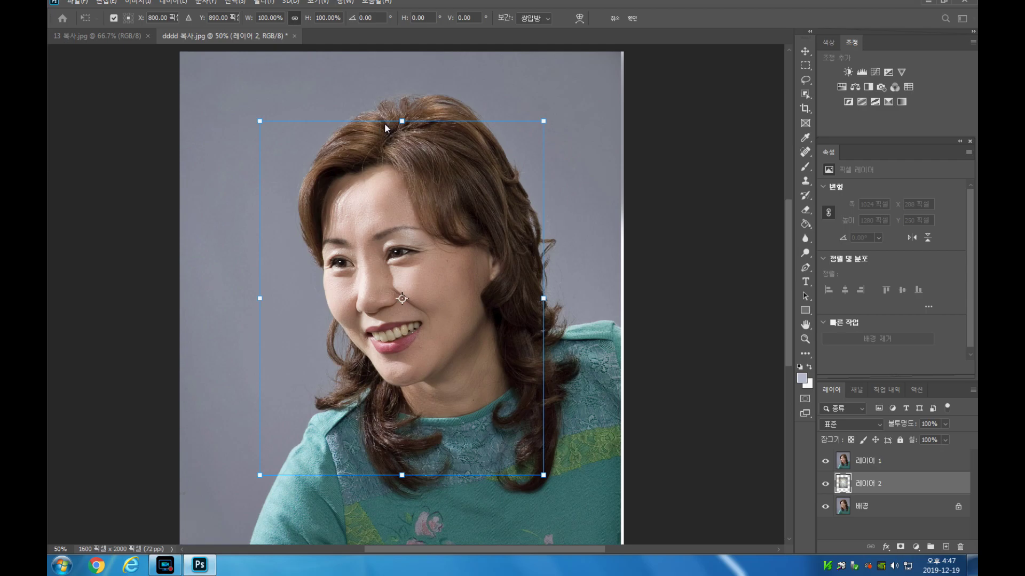
drag(397, 112, 385, 44)
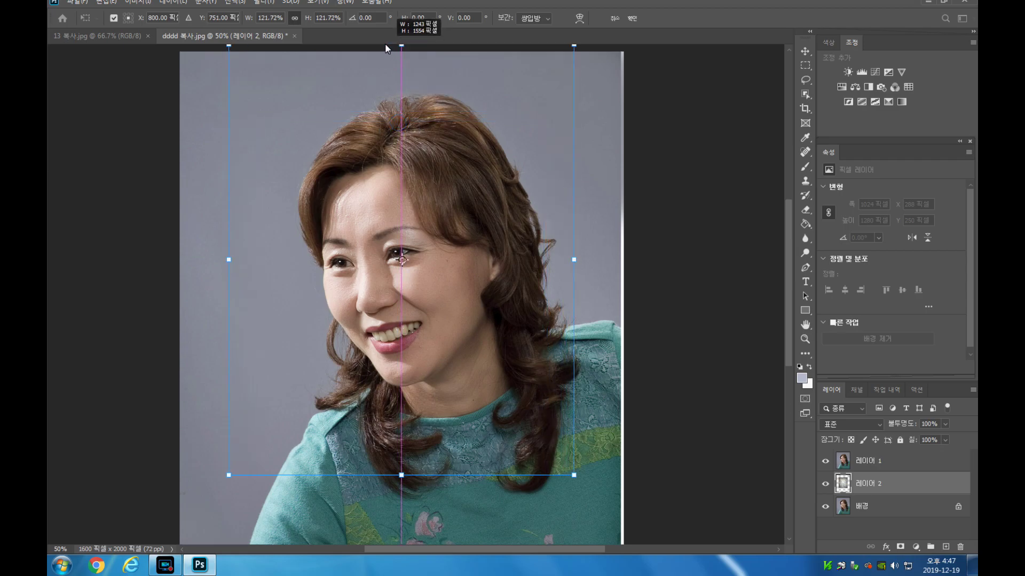
drag(401, 475, 457, 549)
drag(608, 288, 624, 288)
key(Return)
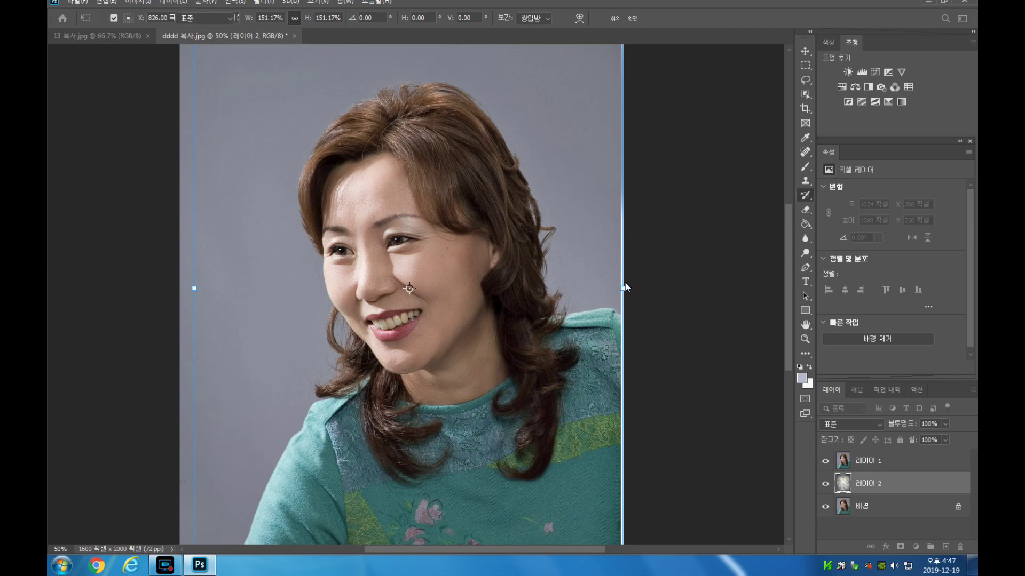
key(ctrl+minus)
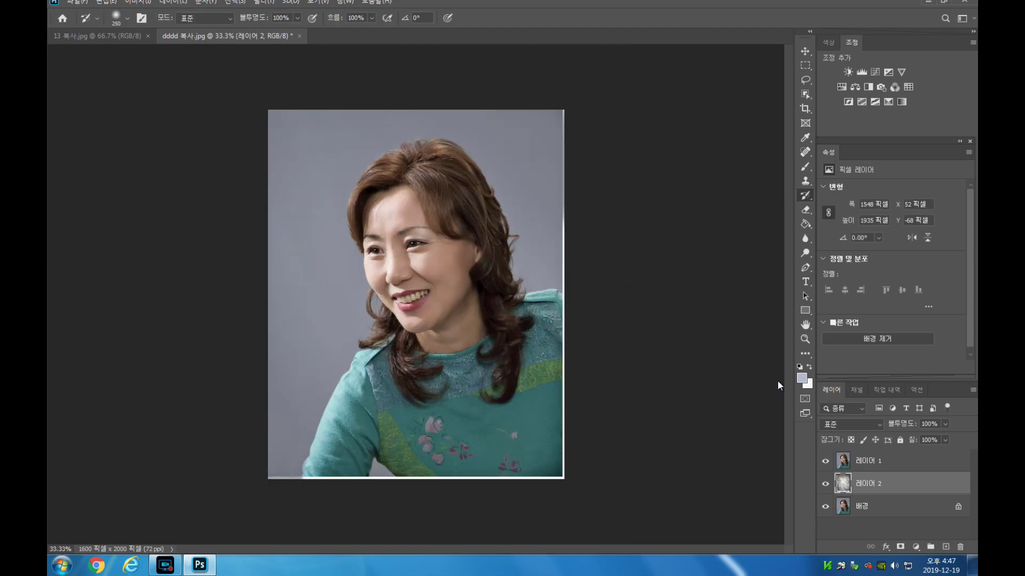
Make 레이어 1 active and switch to the Object Selection tool
click(892, 460)
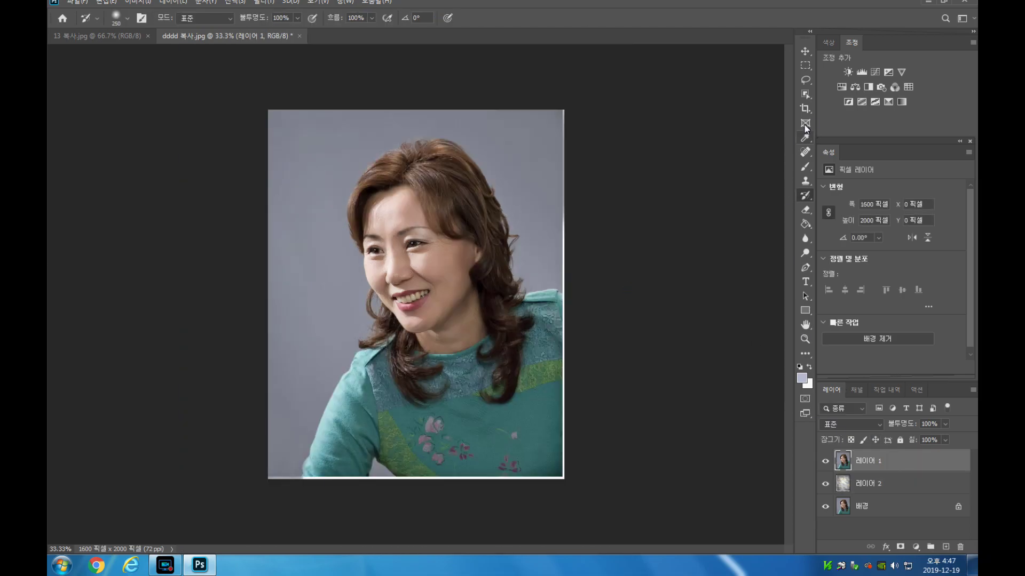
click(805, 96)
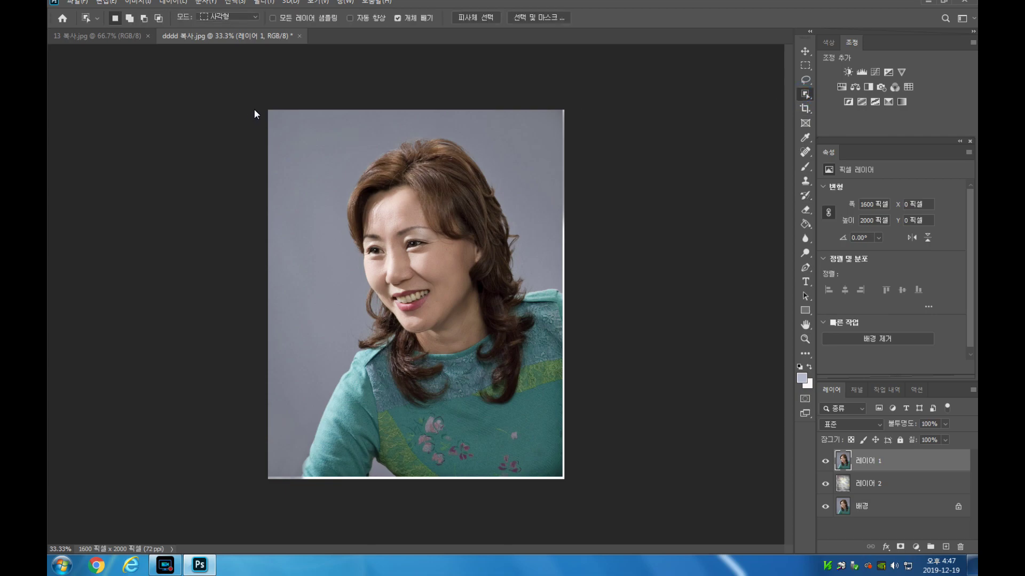
drag(261, 115, 589, 457)
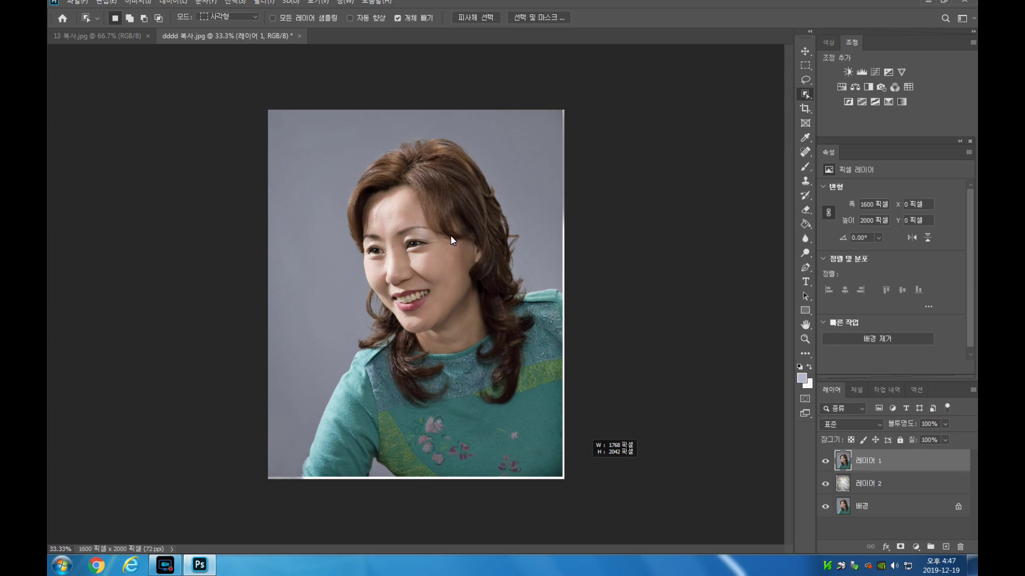
right_click(435, 207)
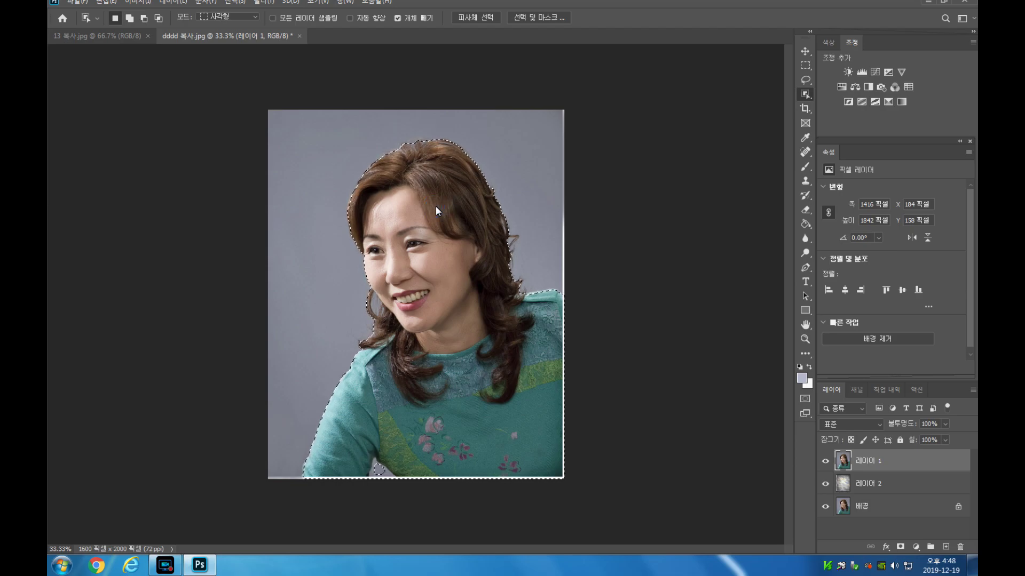
right_click(444, 189)
click(458, 199)
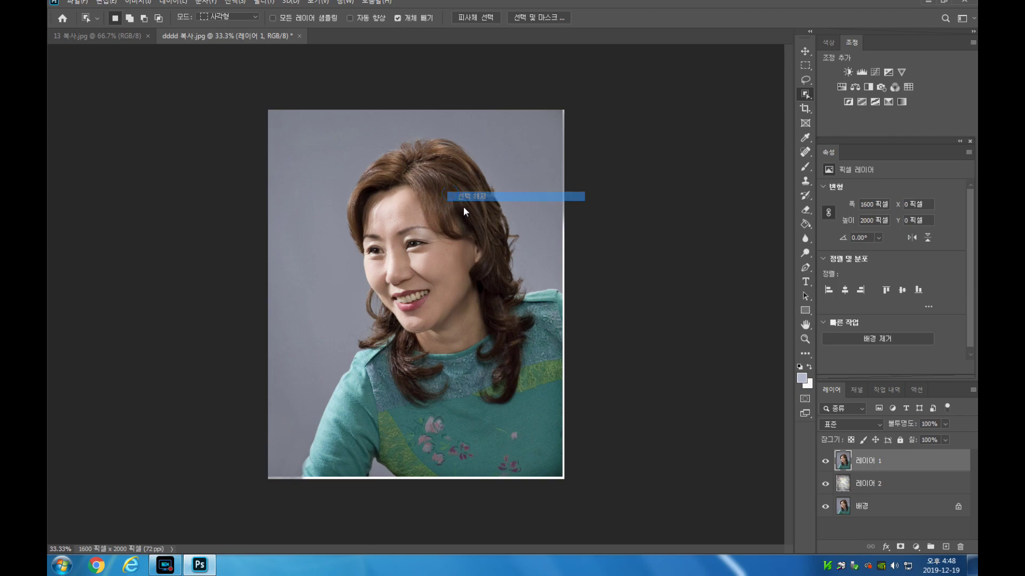
right_click(455, 201)
click(683, 234)
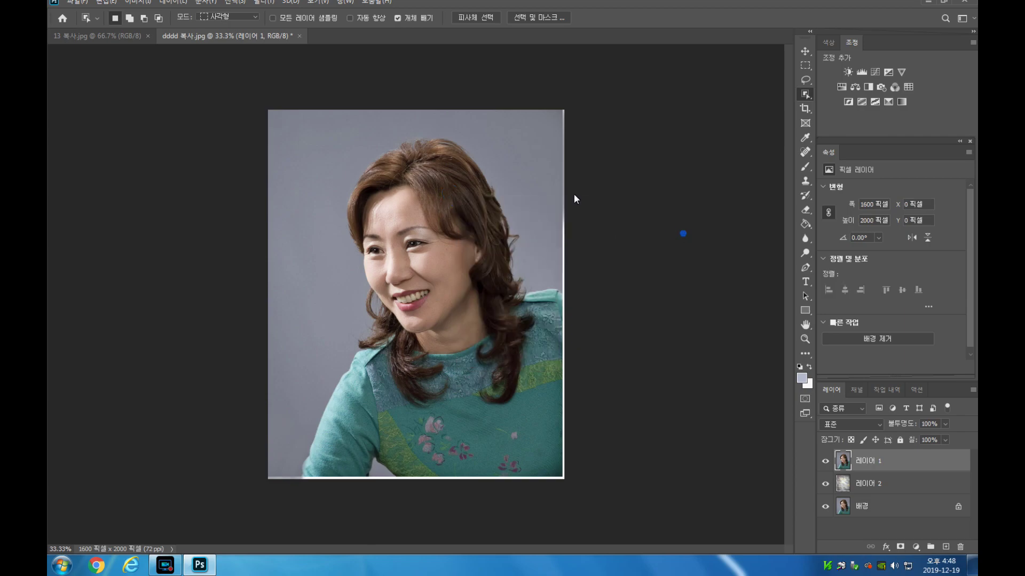
Select the woman on 레이어 1 with a rectangular Object Selection around the whole photo, and invert the selection to the grey background
drag(269, 111, 583, 479)
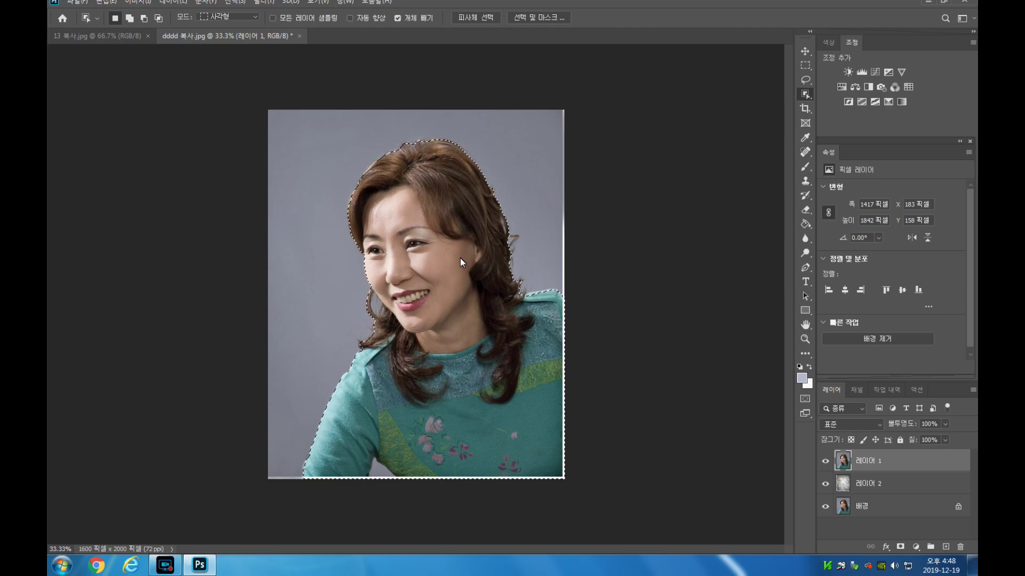
right_click(450, 248)
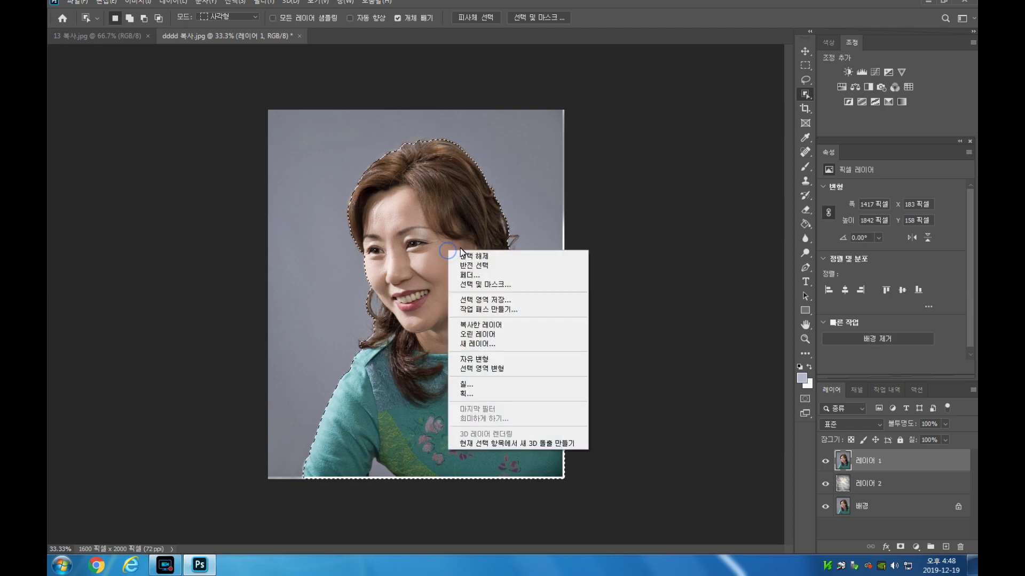
click(522, 265)
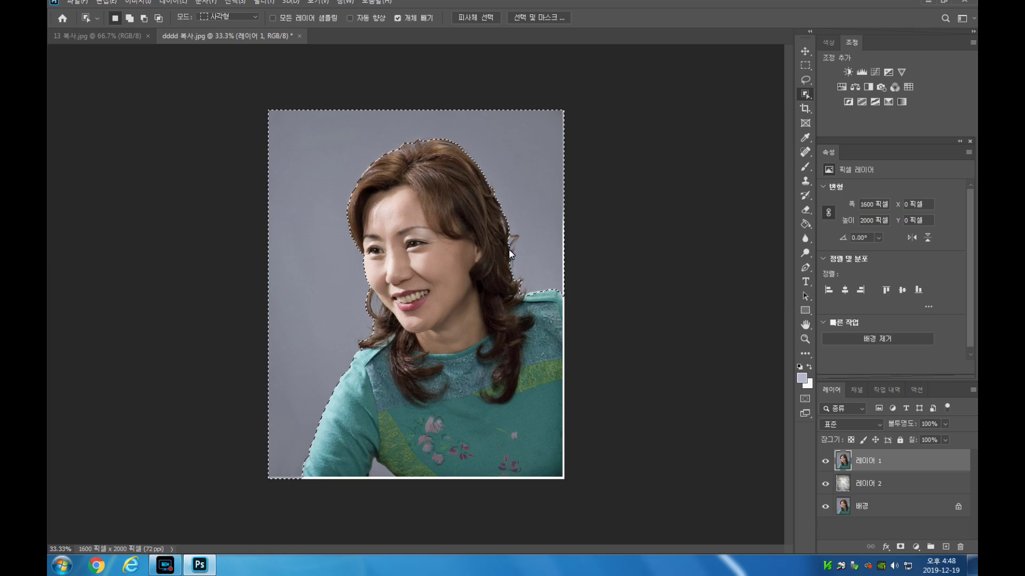
Set up Apply Image on the selection with 레이어 2 as source, RGB channel, 색상 번 (Color Burn) at 100% opacity and a mask
click(136, 2)
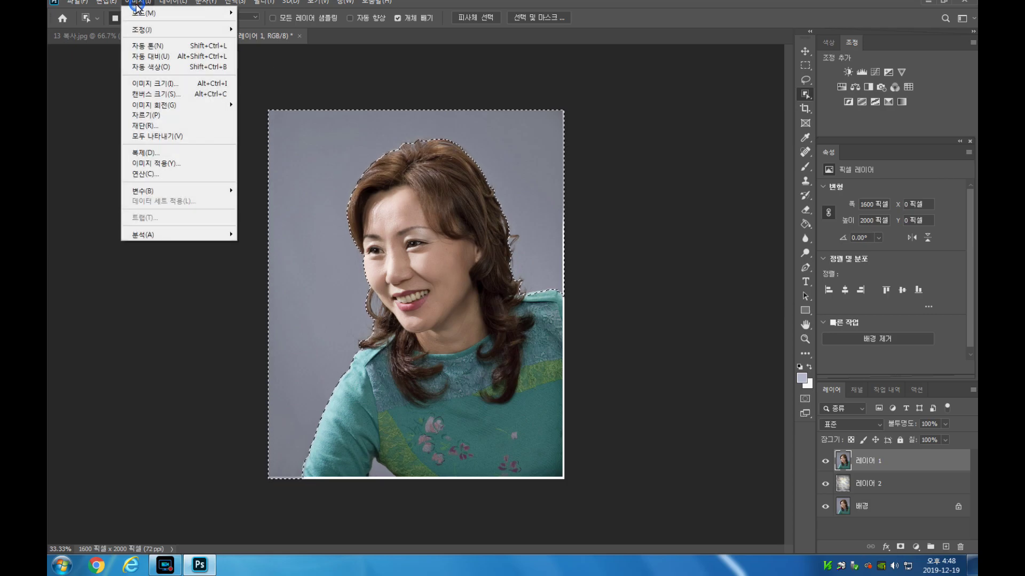
click(189, 166)
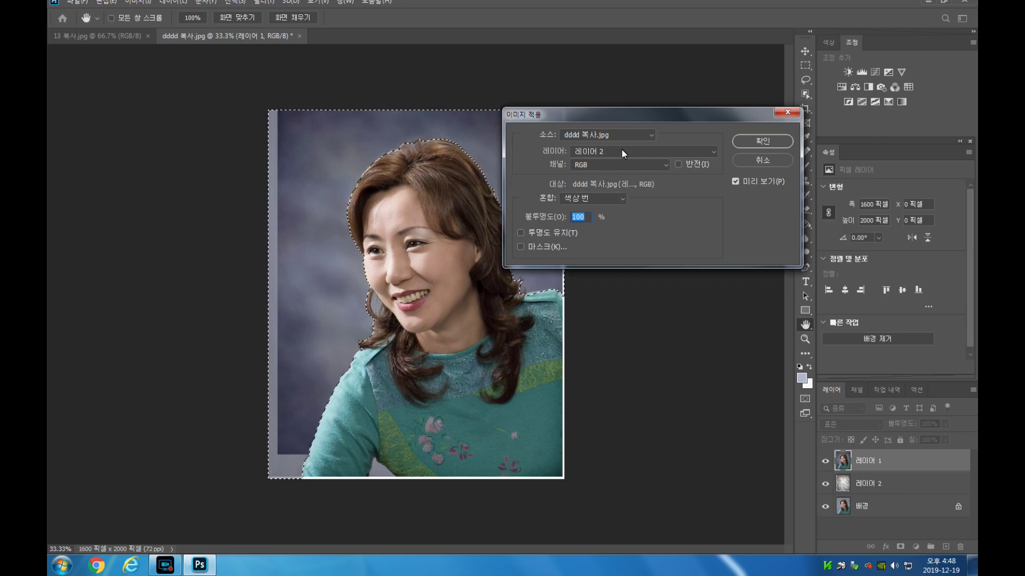
click(521, 246)
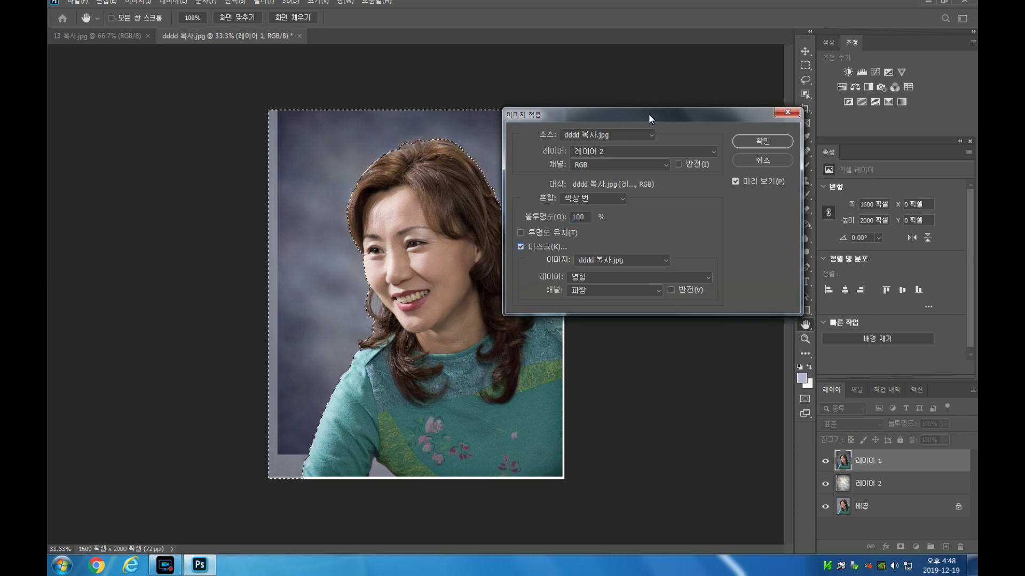
drag(649, 114, 666, 110)
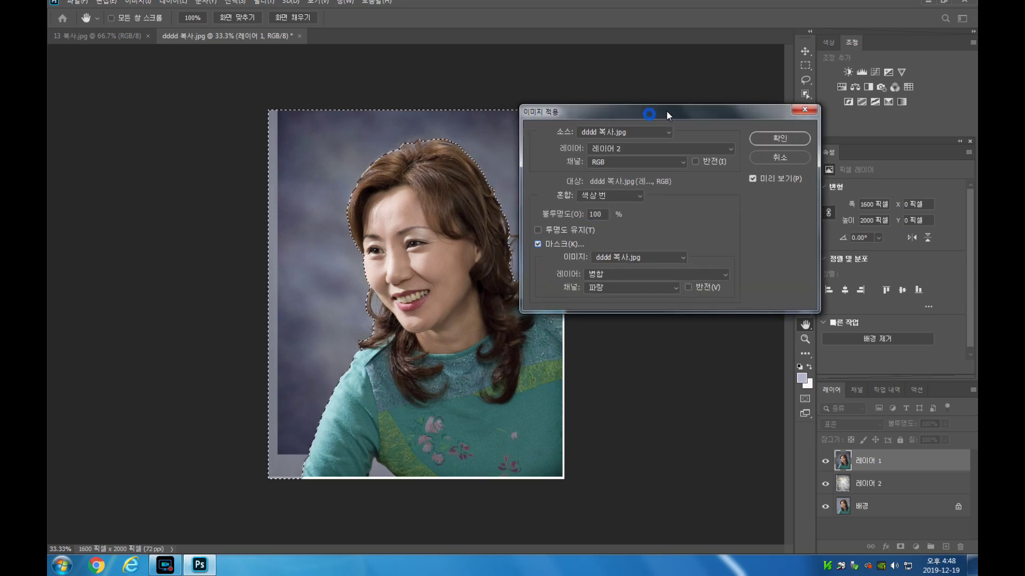
Try the 회색 (Gray) and 녹색 (Green) channels as the Apply Image mask
click(675, 286)
click(611, 298)
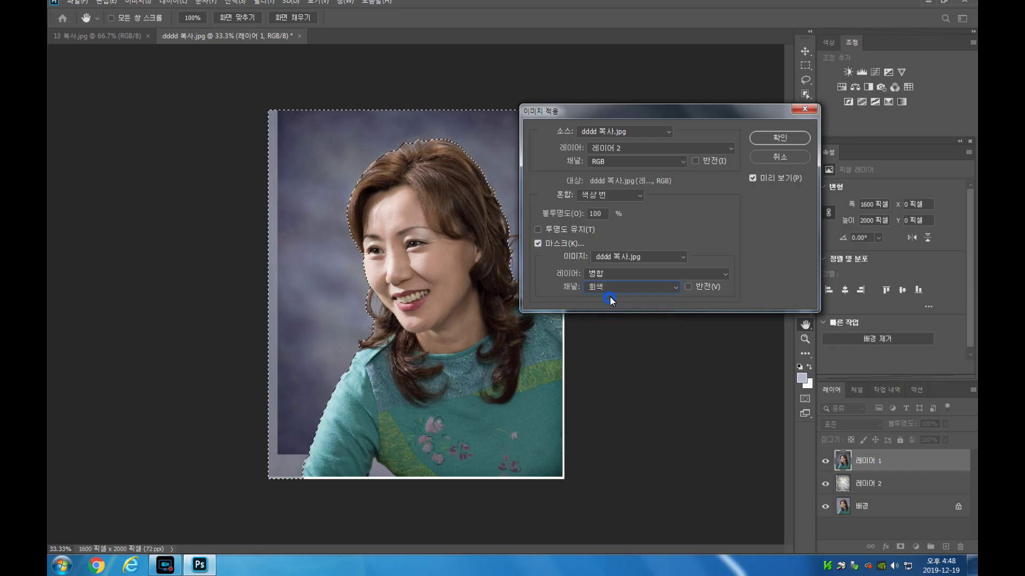
click(674, 287)
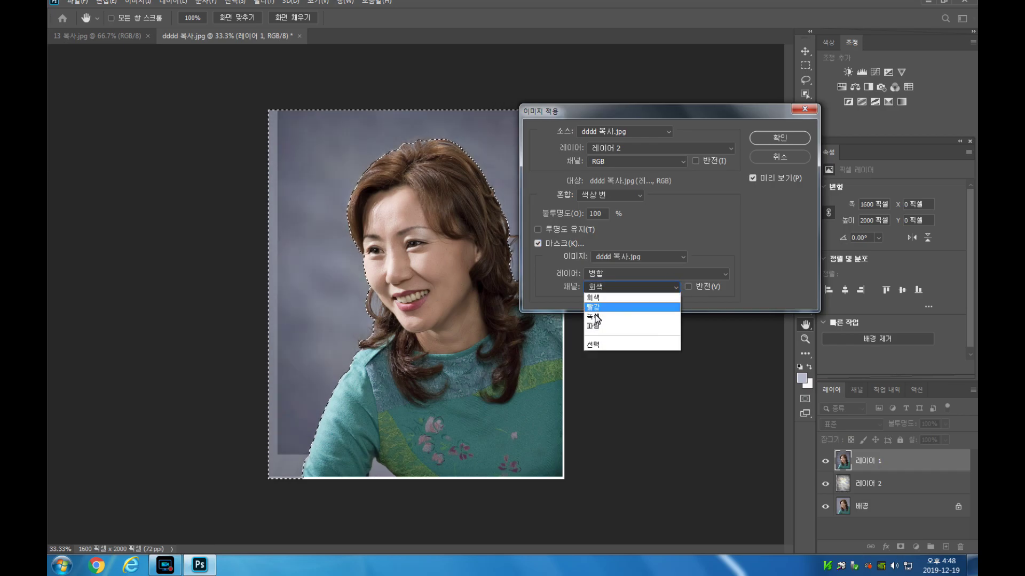
click(603, 316)
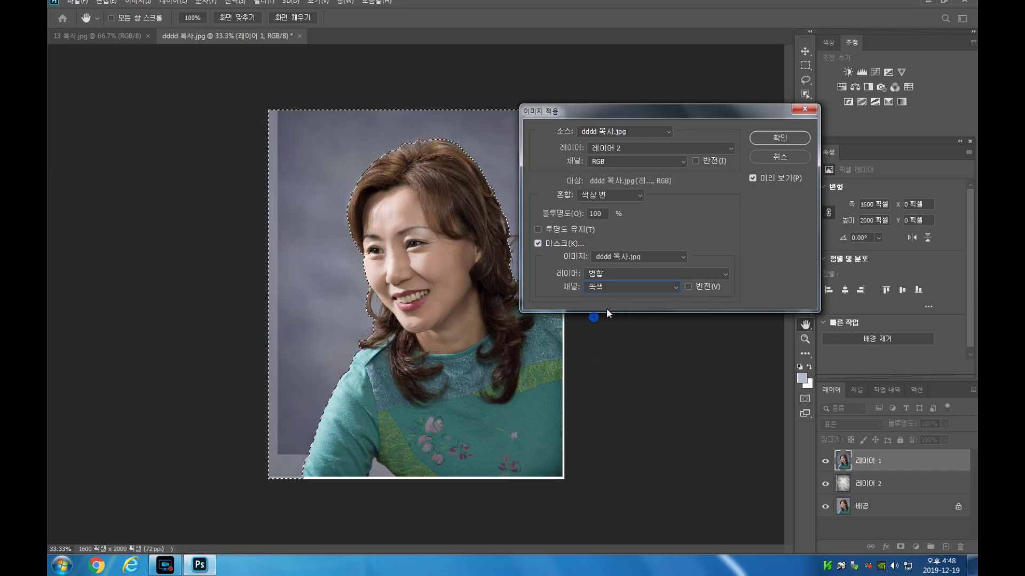
Set the mask channel to 파랑 (Blue), apply the image blend and clear the selection
click(674, 288)
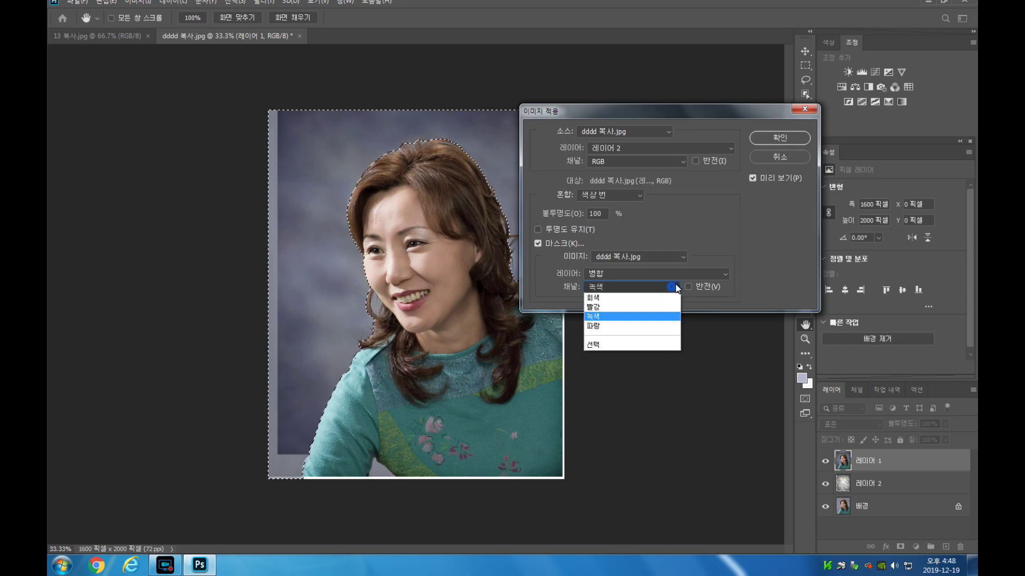
click(597, 326)
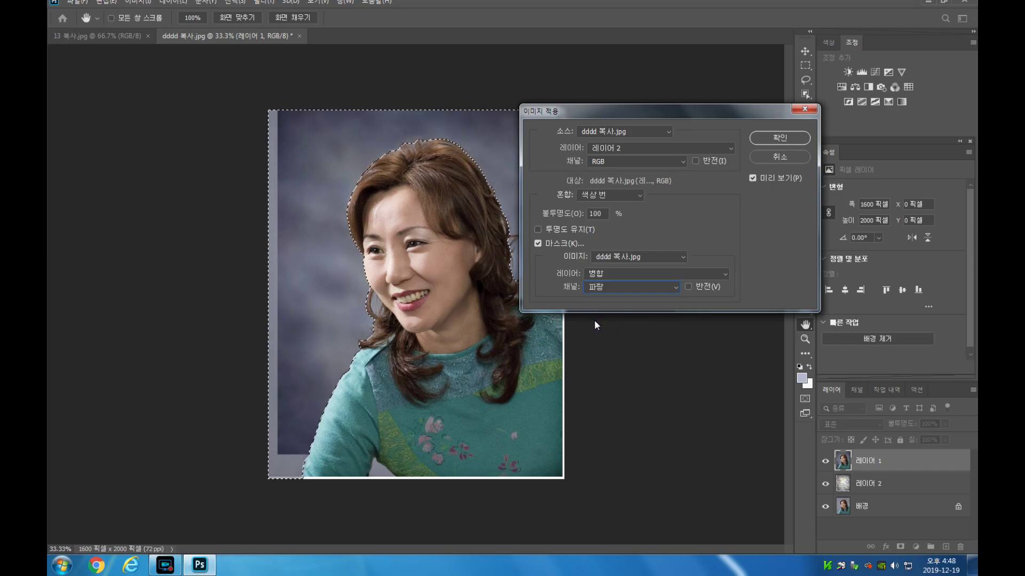
click(775, 138)
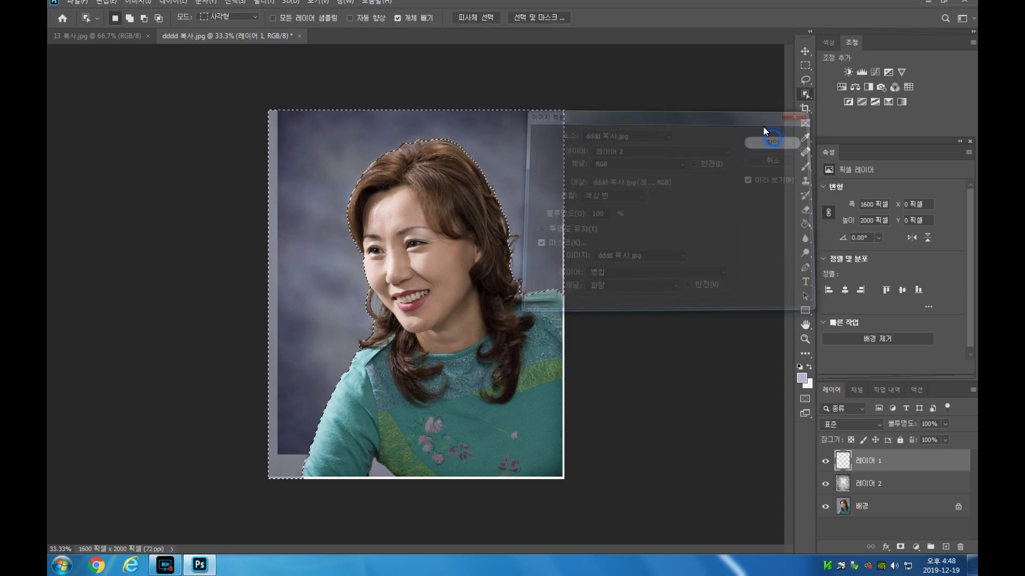
key(ctrl+d)
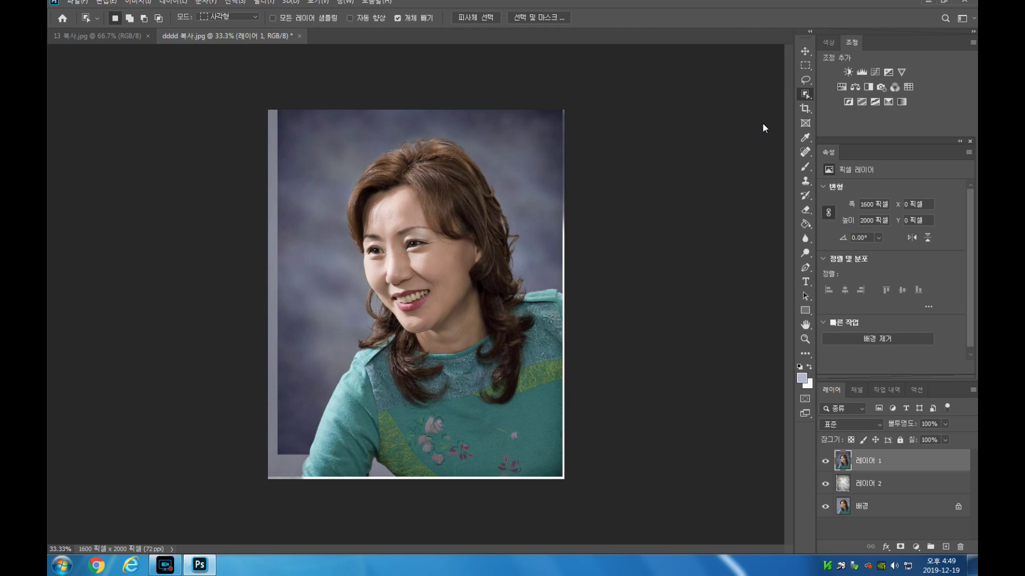
Toggle the visibility of 레이어 2 and inspect the blended background around the woman
key(ctrl+plus)
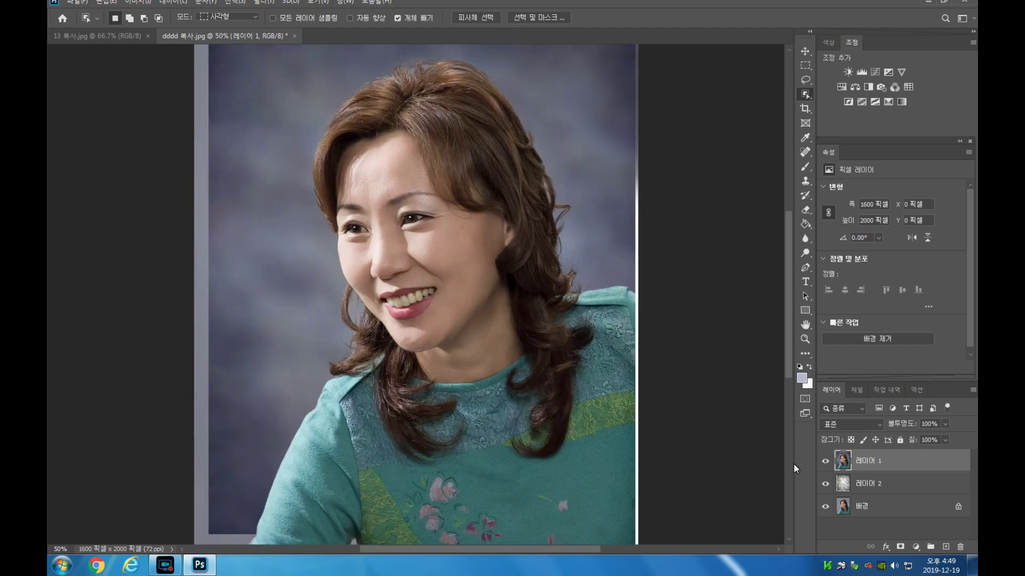
click(825, 484)
drag(787, 265, 789, 242)
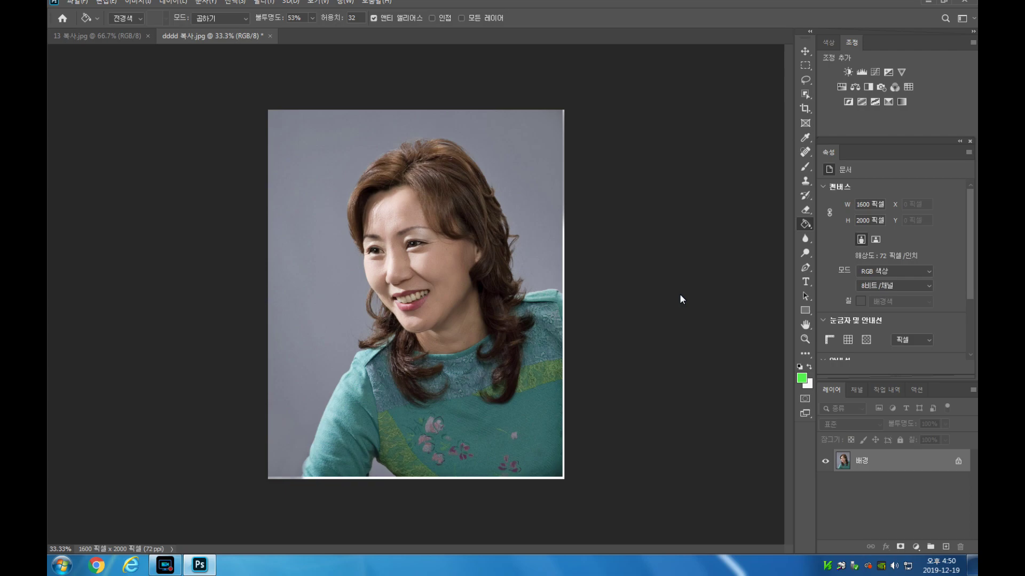
Duplicate the background layer and tint its grey backdrop green with the Paint Bucket in 곱하기 (Multiply) mode at 53% opacity, tolerance 32
key(ctrl+j)
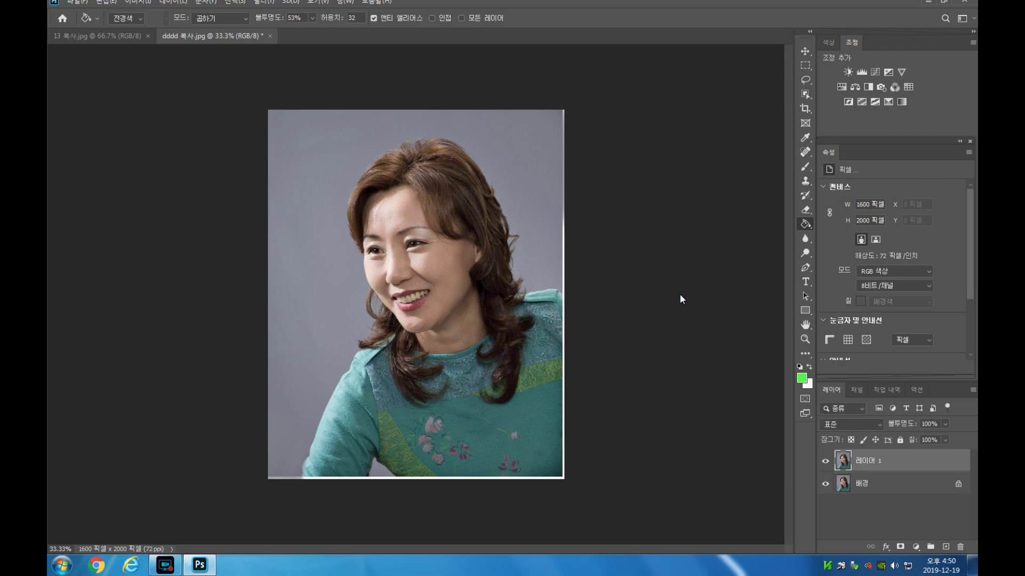
right_click(803, 225)
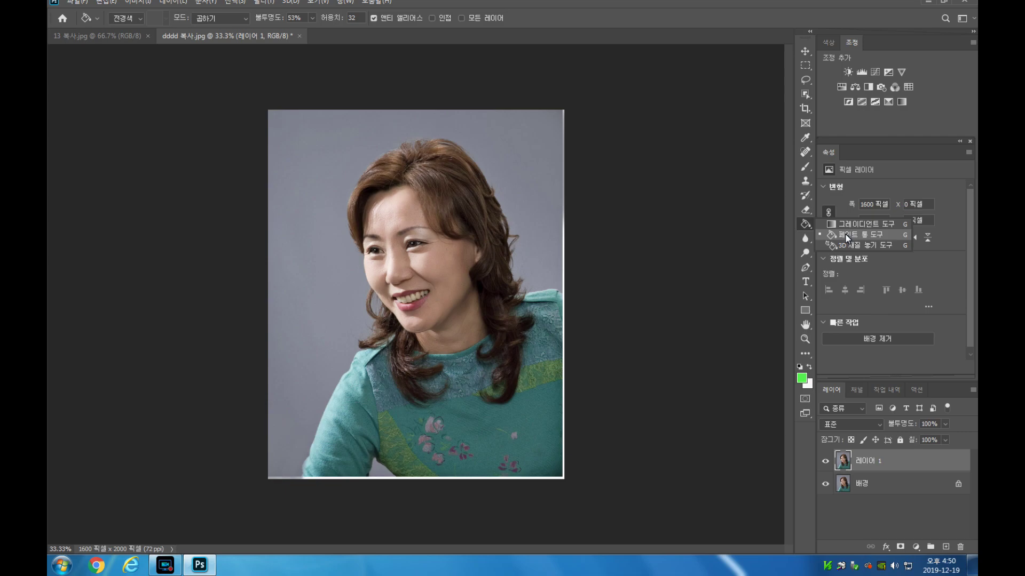
click(844, 234)
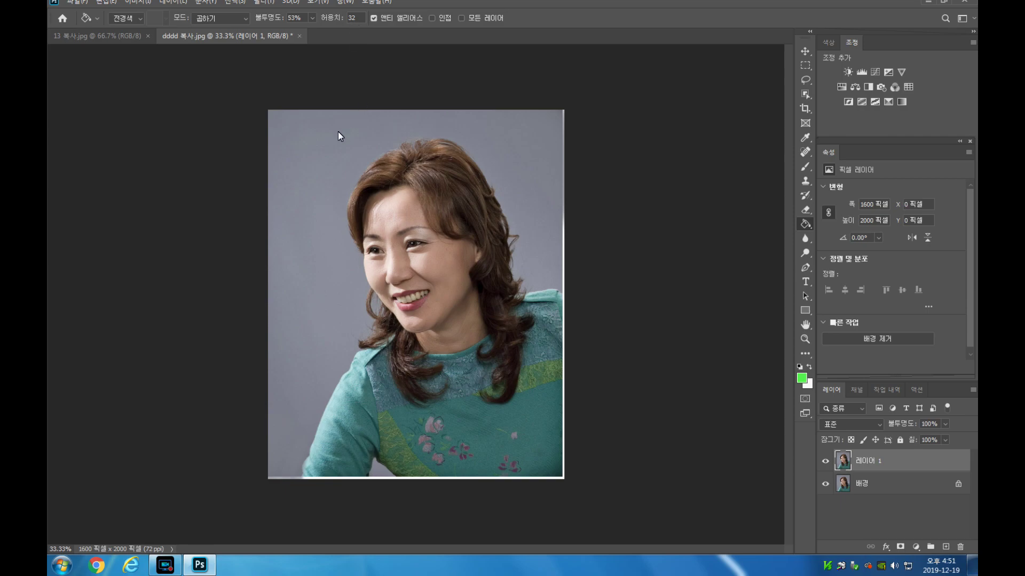
click(322, 137)
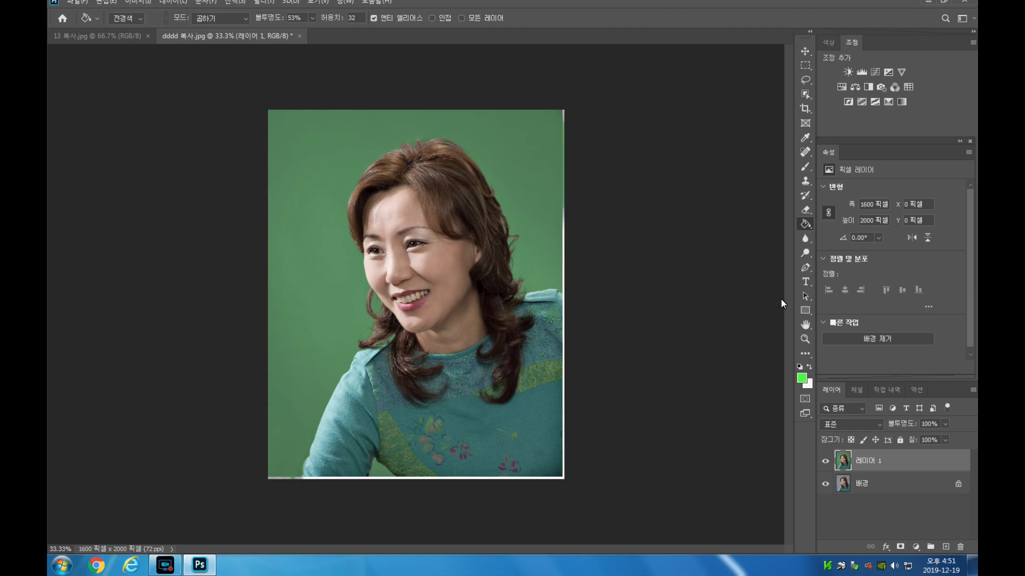
key(ctrl+plus)
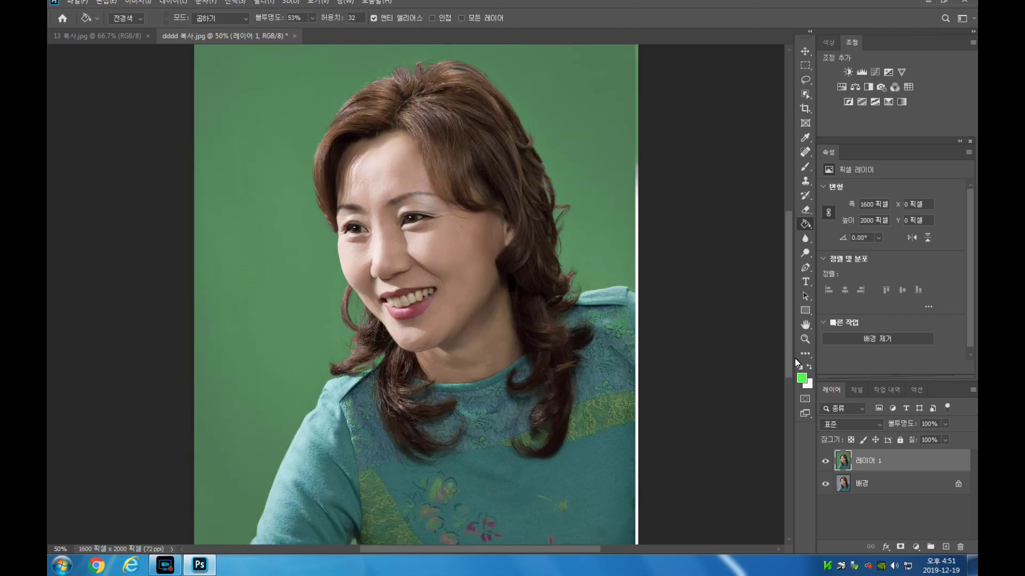
Compare the green-tinted 레이어 1 with the original by toggling its visibility, and view the whole portrait
click(827, 463)
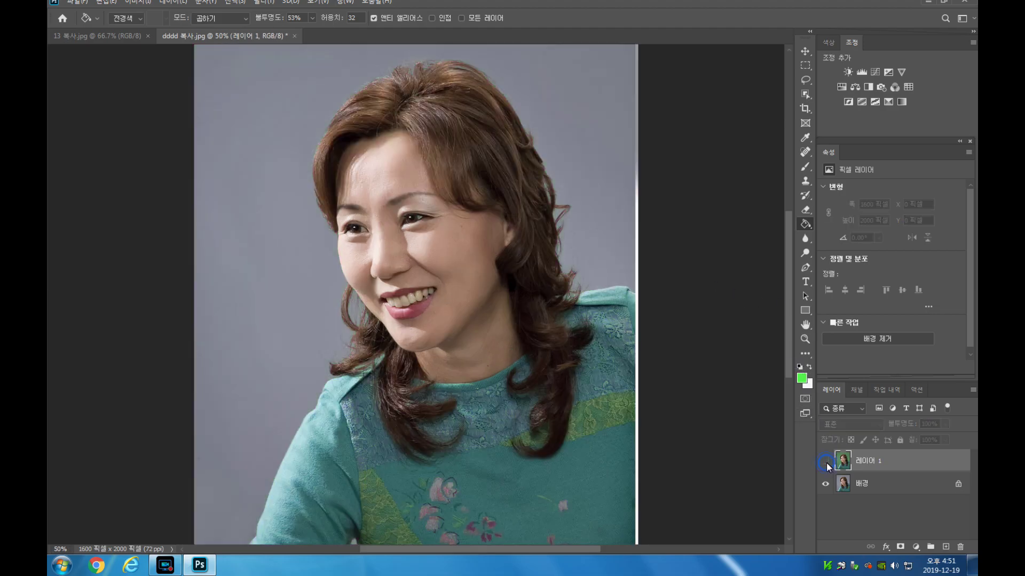
click(827, 462)
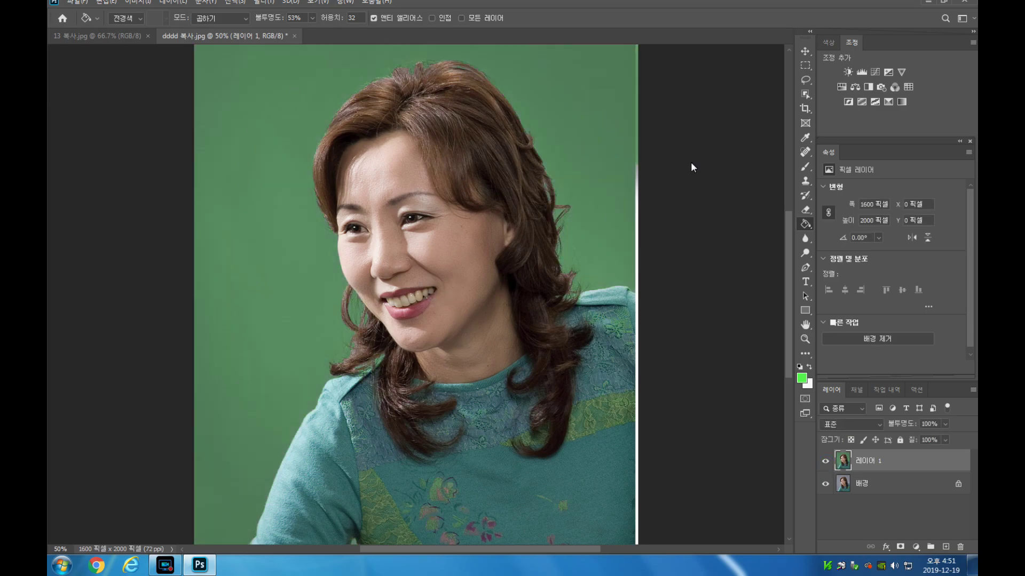
key(ctrl+minus)
key(ctrl+plus)
key(ctrl+minus)
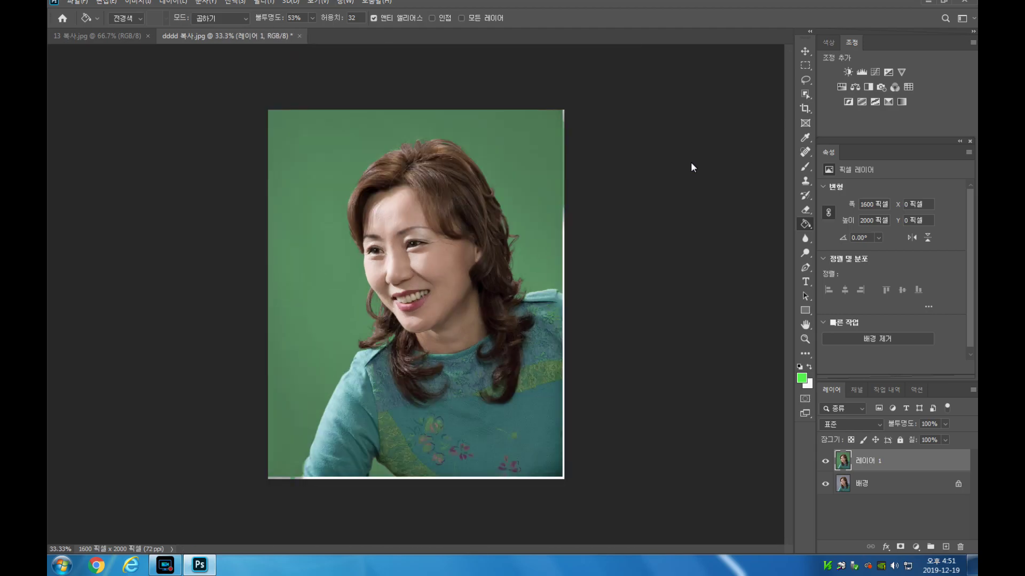
Adjust the backdrop's 녹색 계열 (Greens) with Hue/Saturation: hue -3, saturation +1, lightness -12
key(ctrl+u)
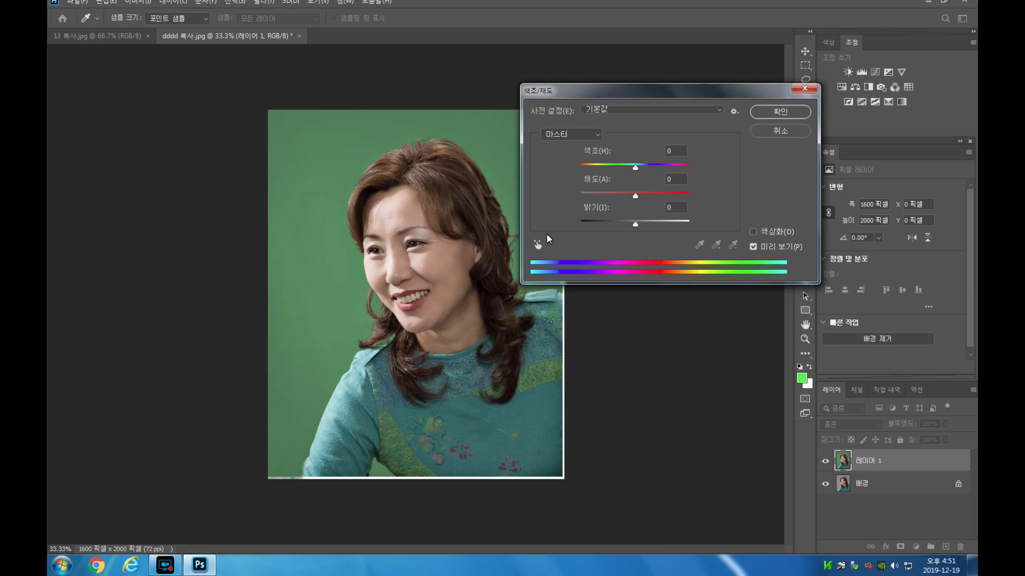
click(537, 245)
click(304, 143)
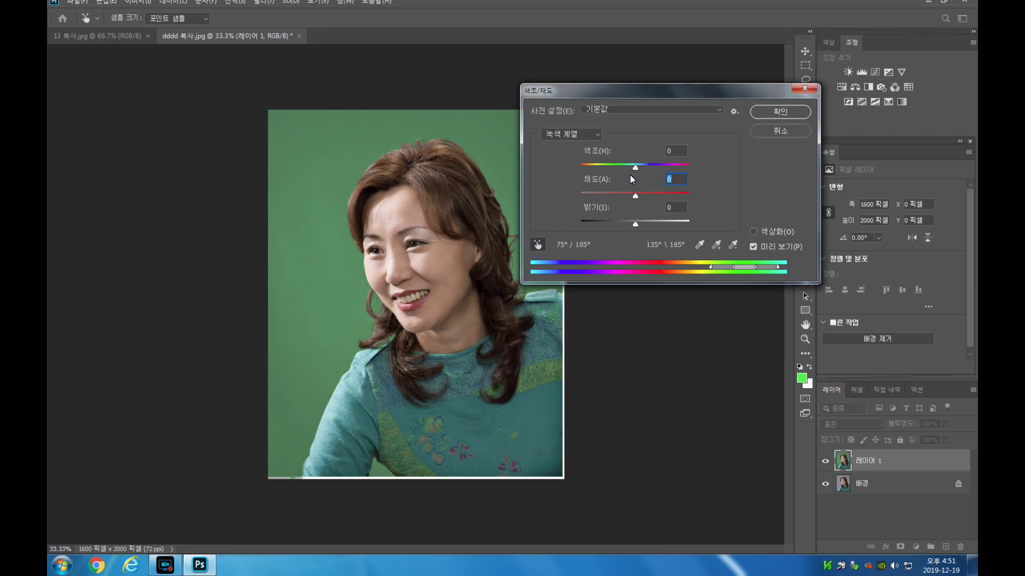
drag(635, 167, 626, 224)
mouse_move(620, 170)
mouse_down()
mouse_move(656, 179)
mouse_move(598, 164)
mouse_move(651, 174)
mouse_move(634, 172)
mouse_up()
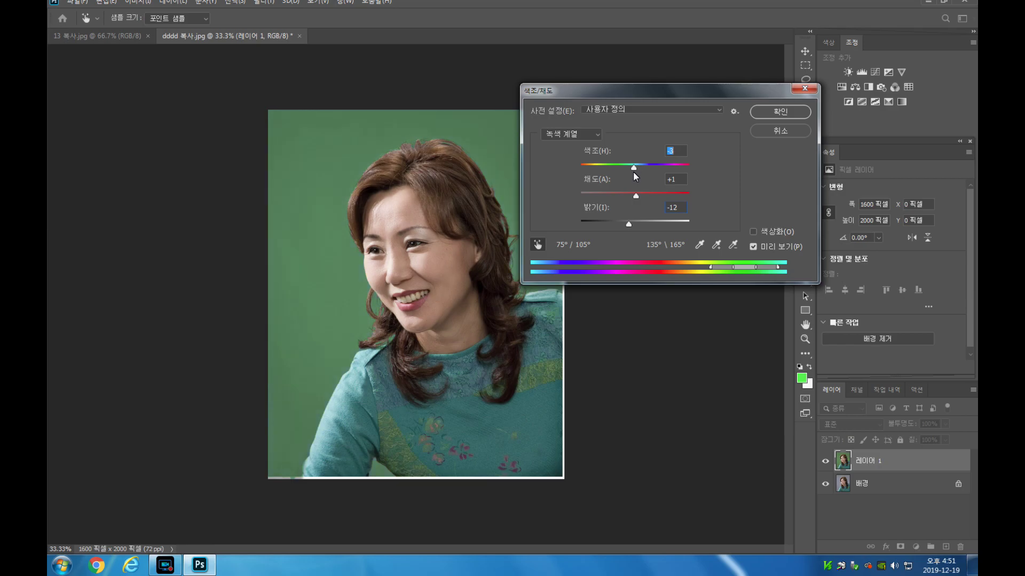
click(780, 111)
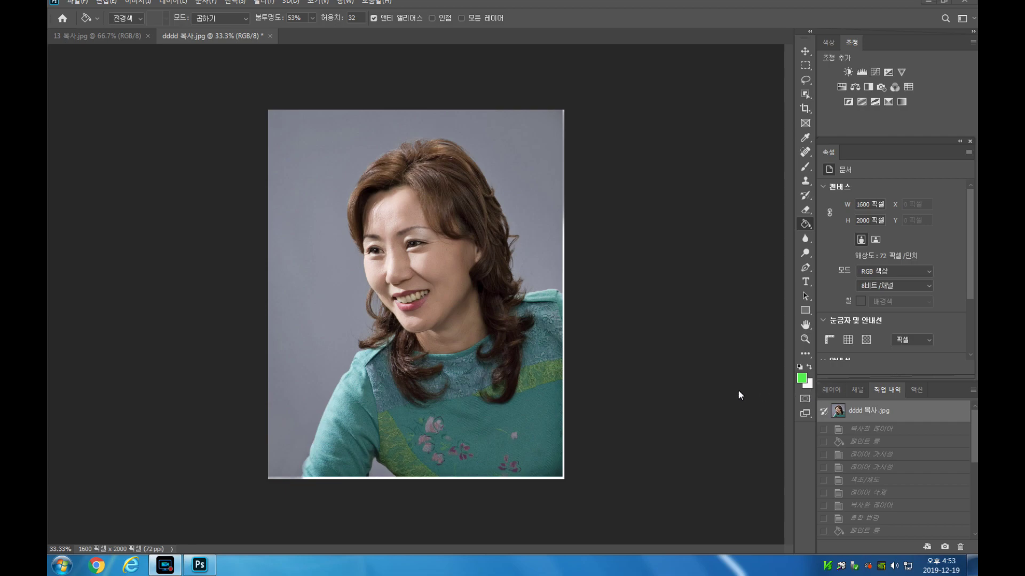
Duplicate the background layer in 광도 (Luminosity) blend mode and fill its grey backdrop with the Paint Bucket in 곱하기 (Multiply) mode at 53% opacity
click(831, 388)
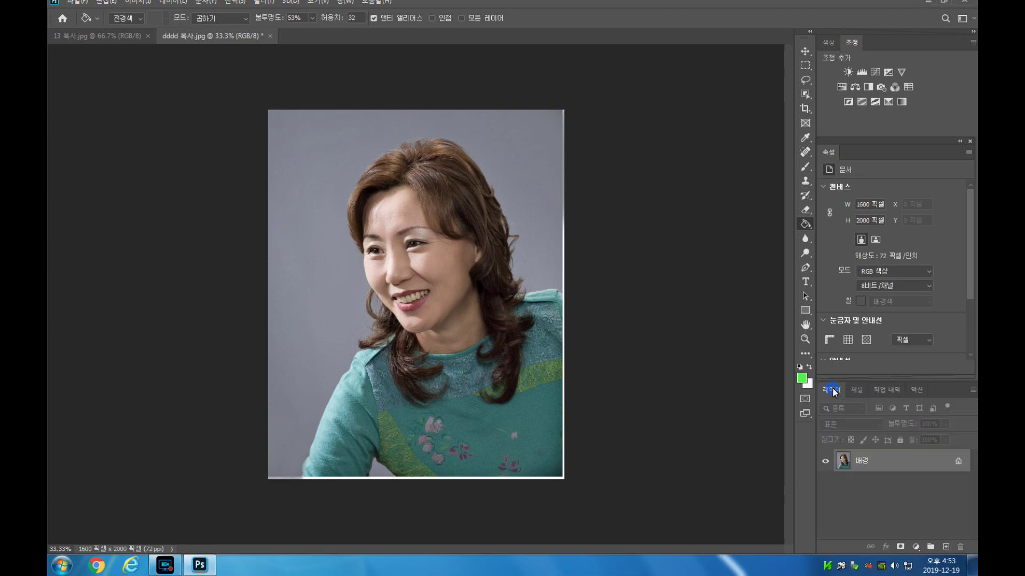
key(ctrl+j)
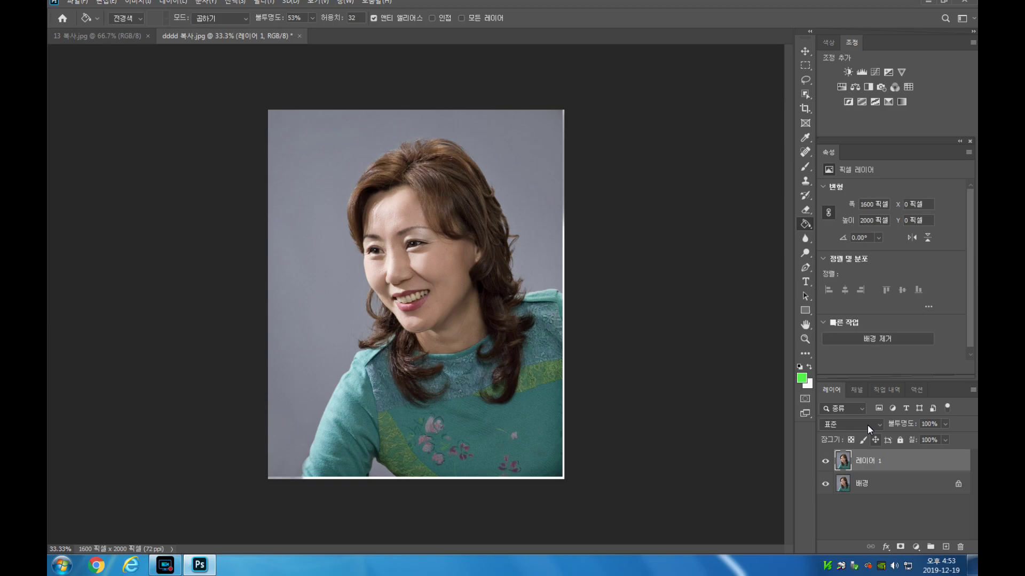
click(881, 424)
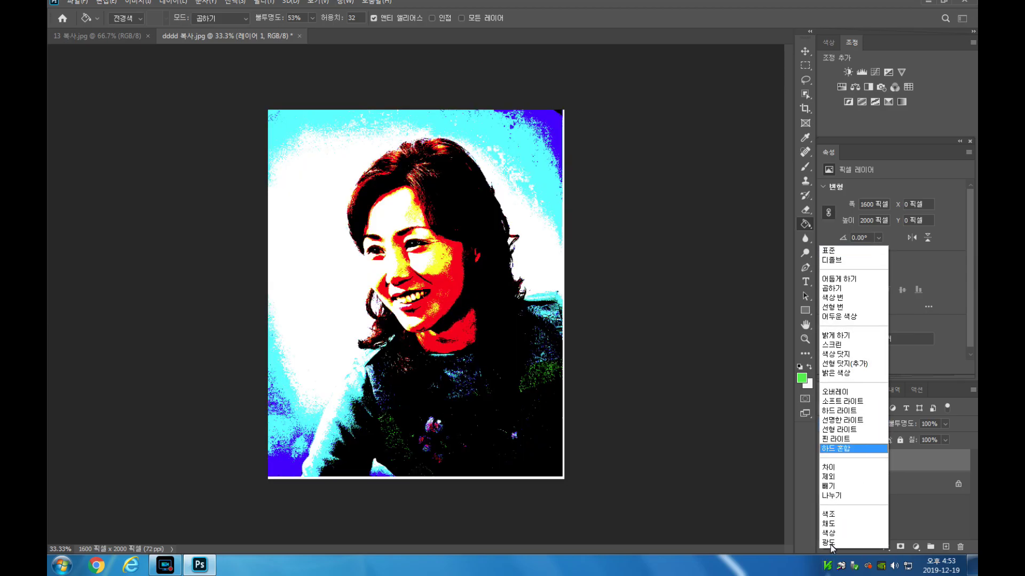
click(831, 544)
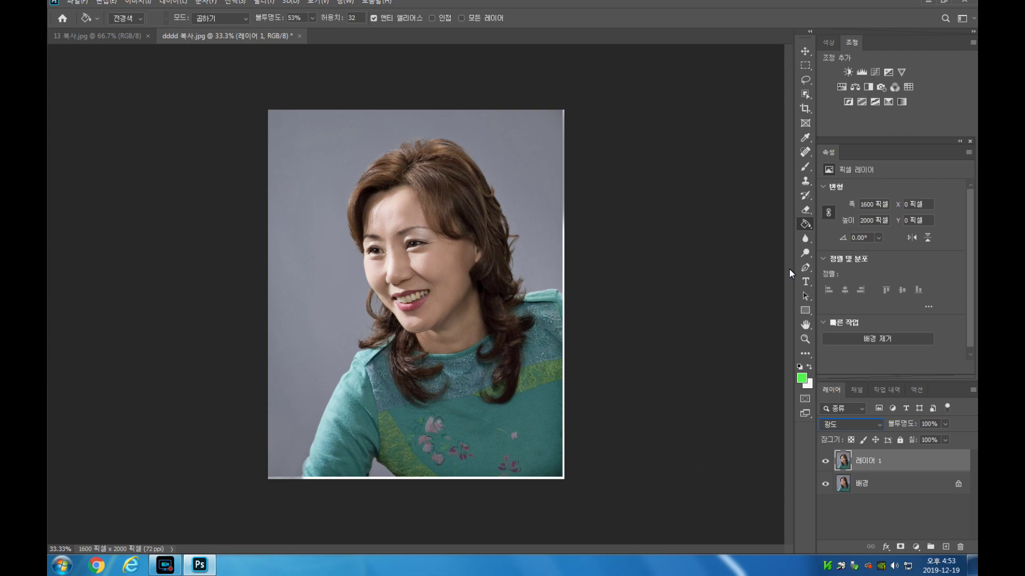
click(805, 229)
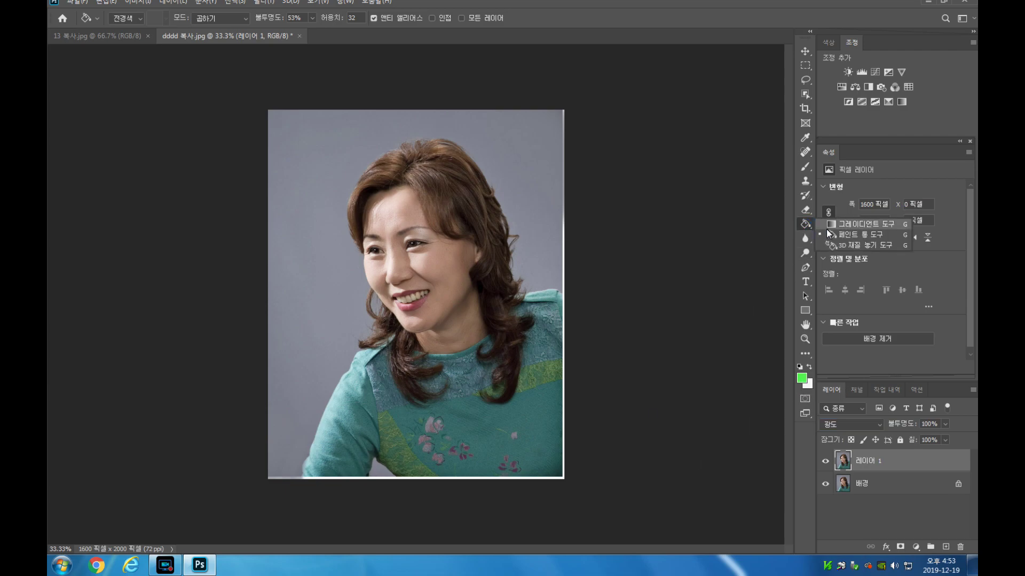
click(838, 233)
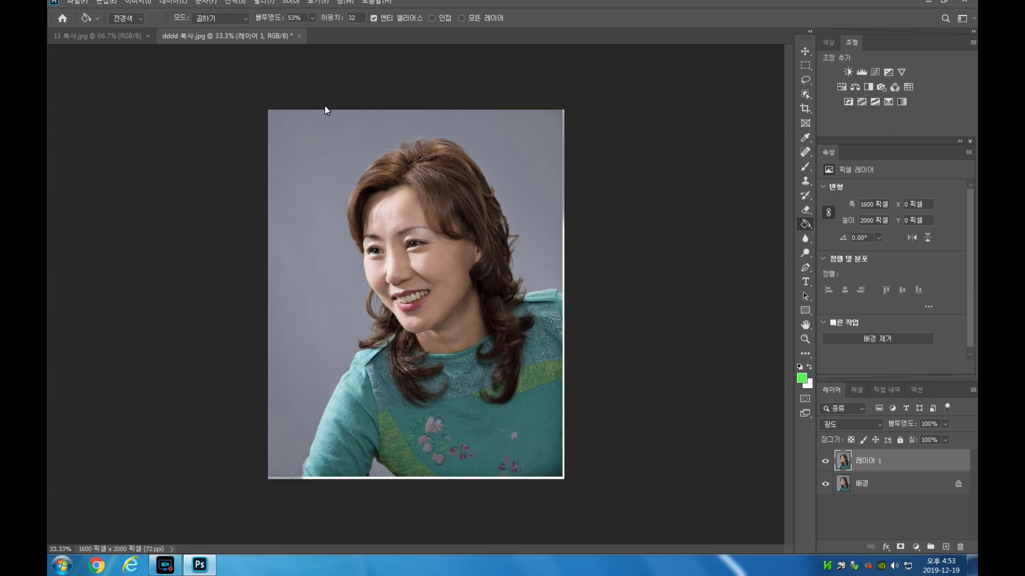
click(313, 153)
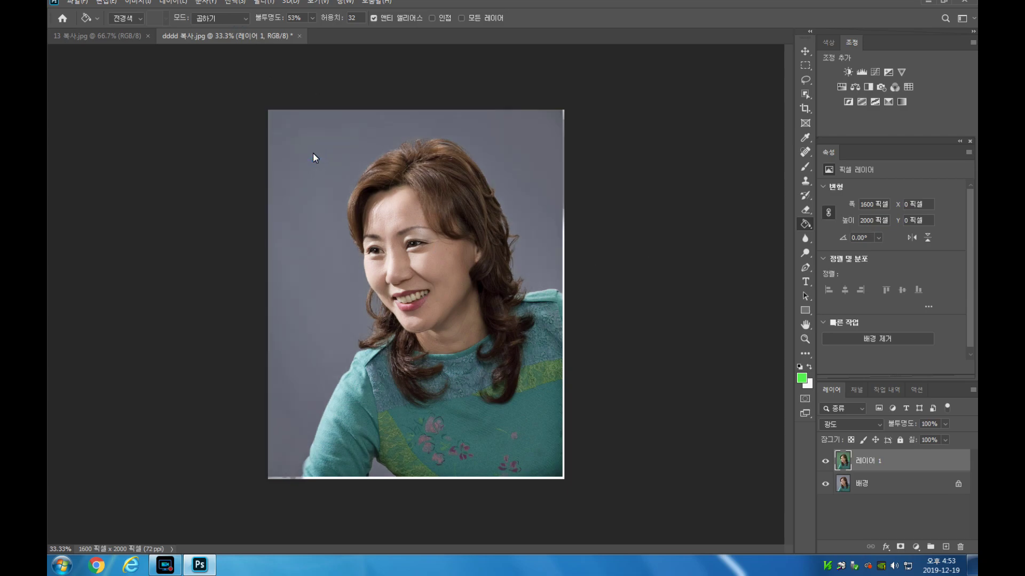
Toggle the visibility of 레이어 1 repeatedly to compare the backdrop with and without the luminosity fill
click(824, 462)
click(825, 462)
click(824, 461)
click(825, 461)
click(825, 461)
click(825, 461)
click(825, 461)
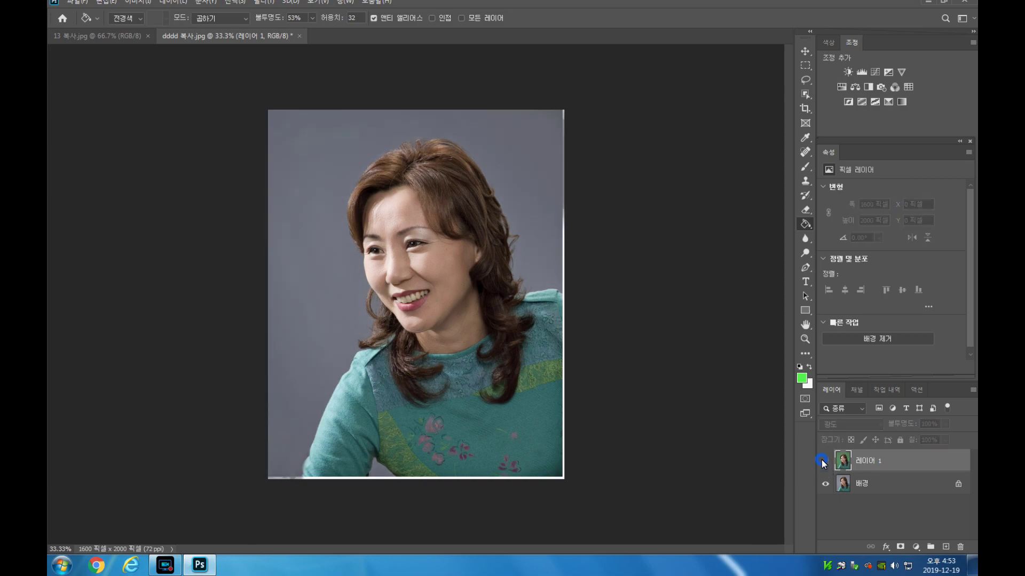
click(825, 461)
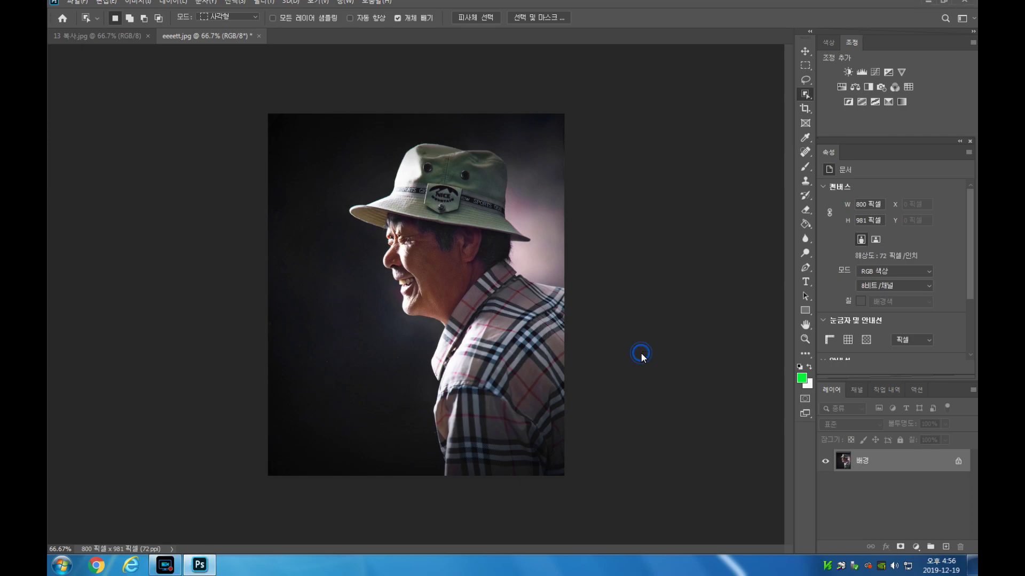
Paste the cloudy texture above a duplicate of the hat portrait's background layer and scale it to 85.51% to cover the canvas
key(ctrl+j)
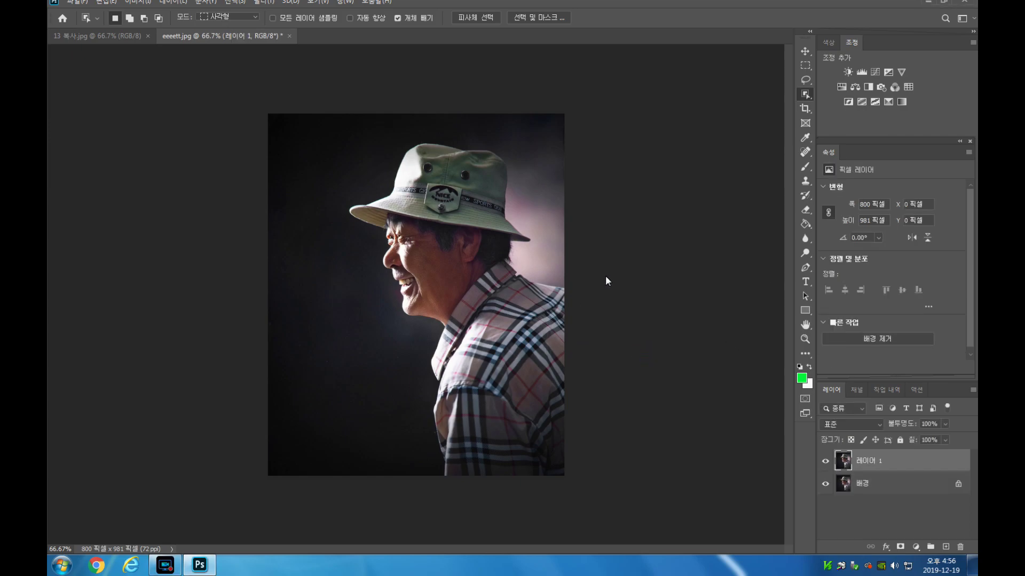
key(ctrl+v)
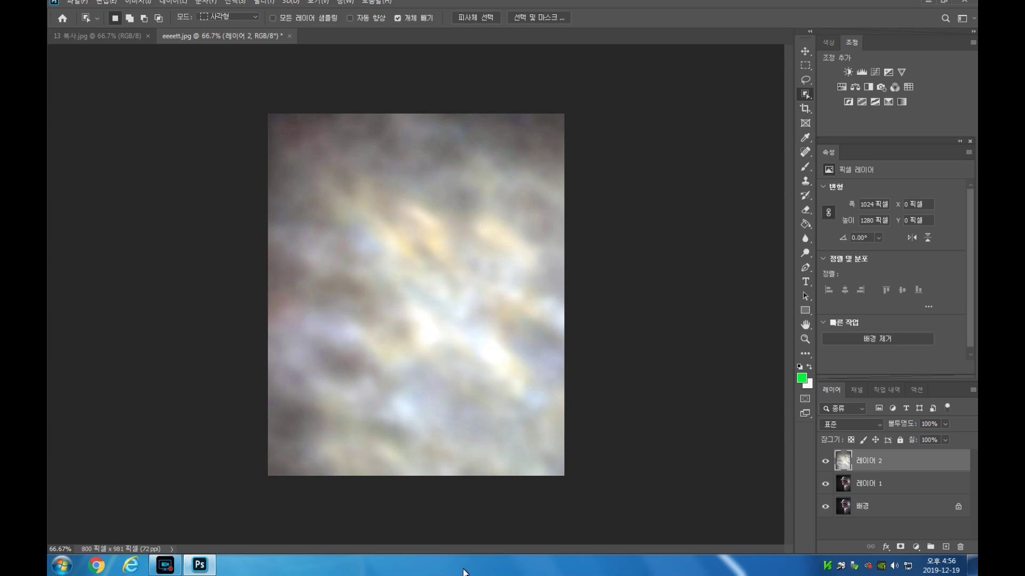
key(ctrl+t)
drag(267, 114, 376, 247)
drag(547, 374, 441, 217)
drag(408, 428, 426, 494)
key(Return)
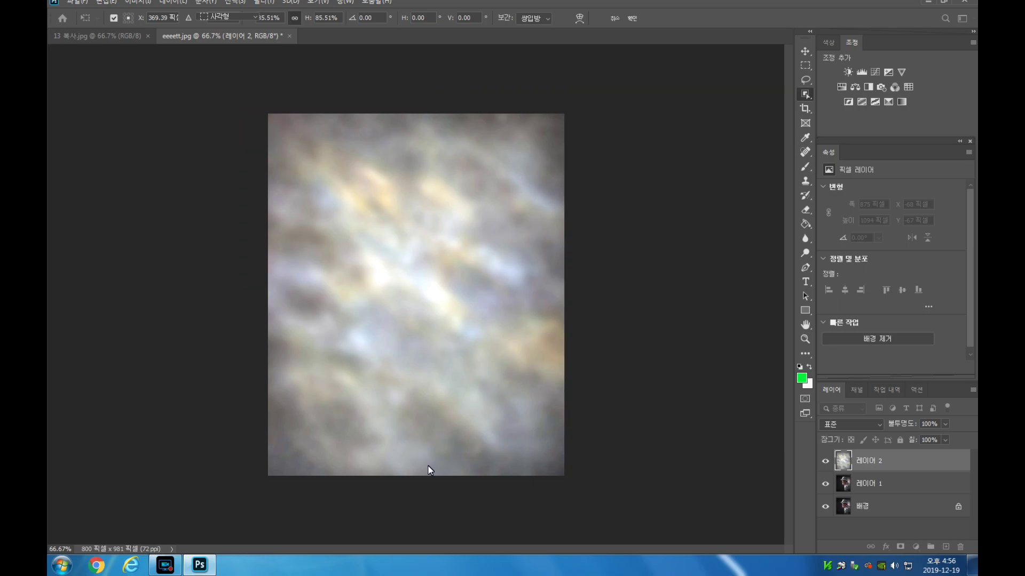
Set the texture layer 레이어 2 to 스크린 (Screen) blend mode at 58% opacity
click(879, 425)
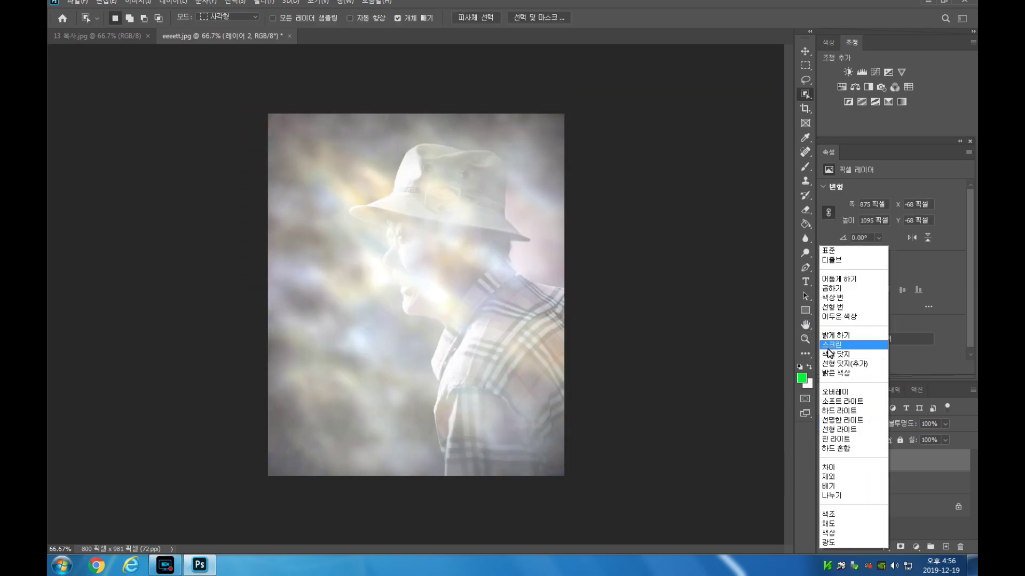
click(827, 345)
click(944, 424)
drag(925, 443, 924, 442)
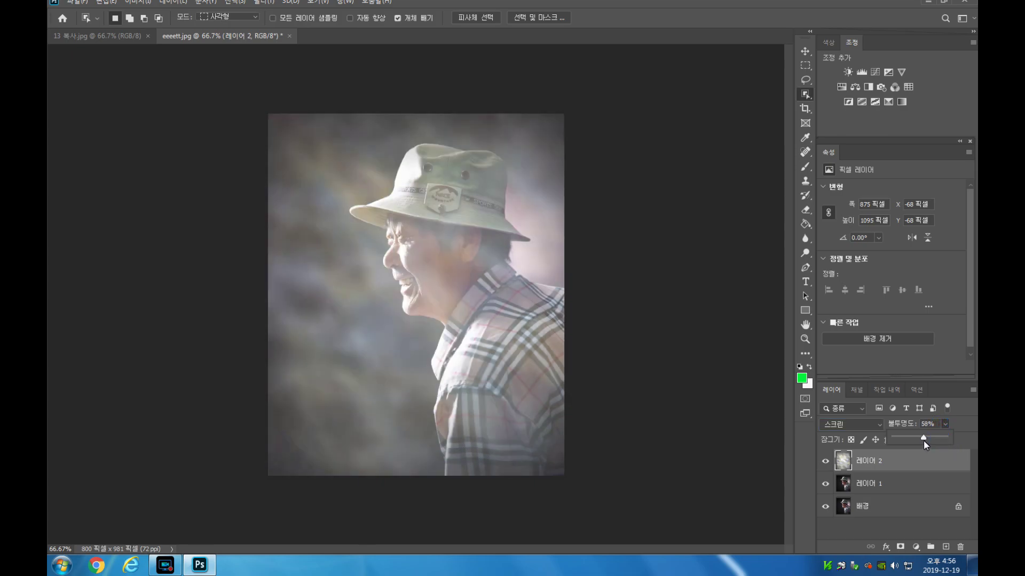
Try selecting the man on 레이어 1 with the Object Selection tool in 사각형 (Rectangle) mode, clearing the selection and marking him again
click(891, 482)
click(893, 482)
click(806, 94)
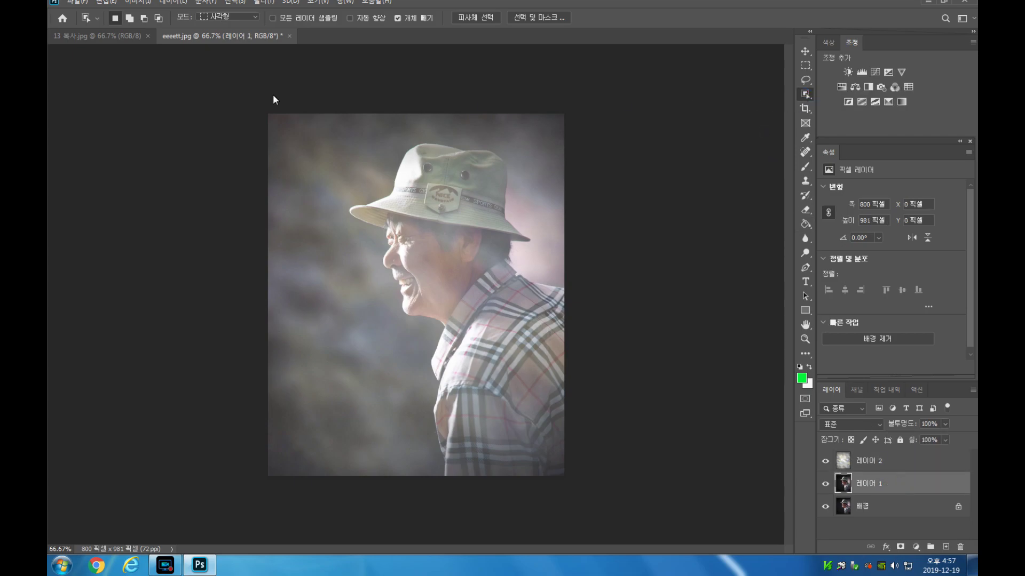
drag(240, 100, 584, 471)
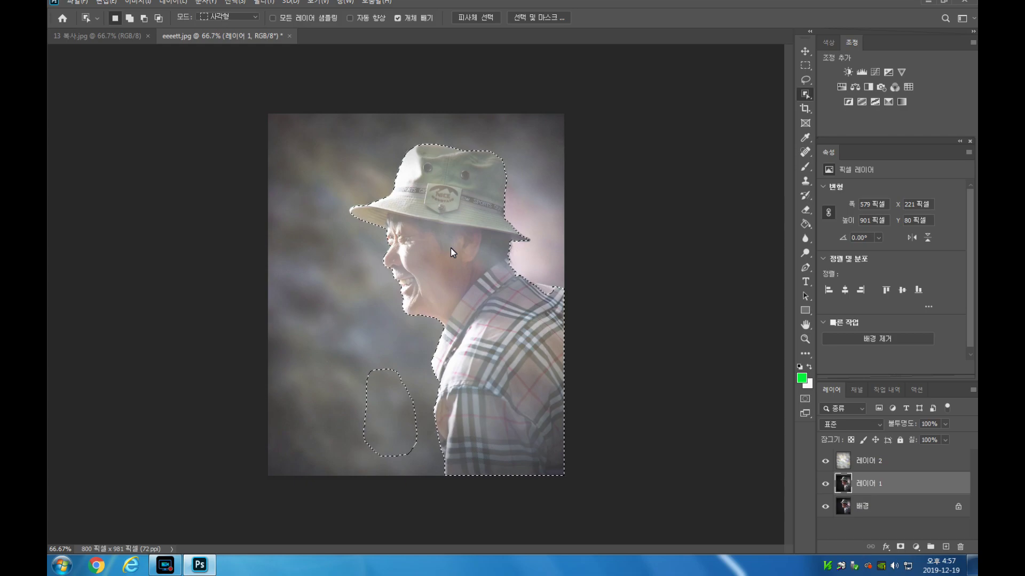
key(ctrl+d)
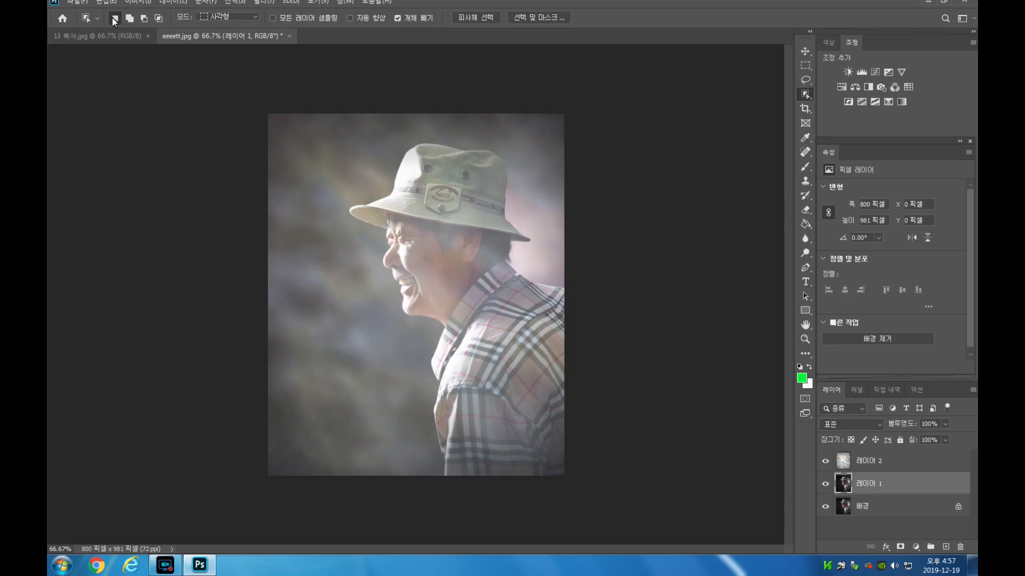
drag(254, 108, 566, 503)
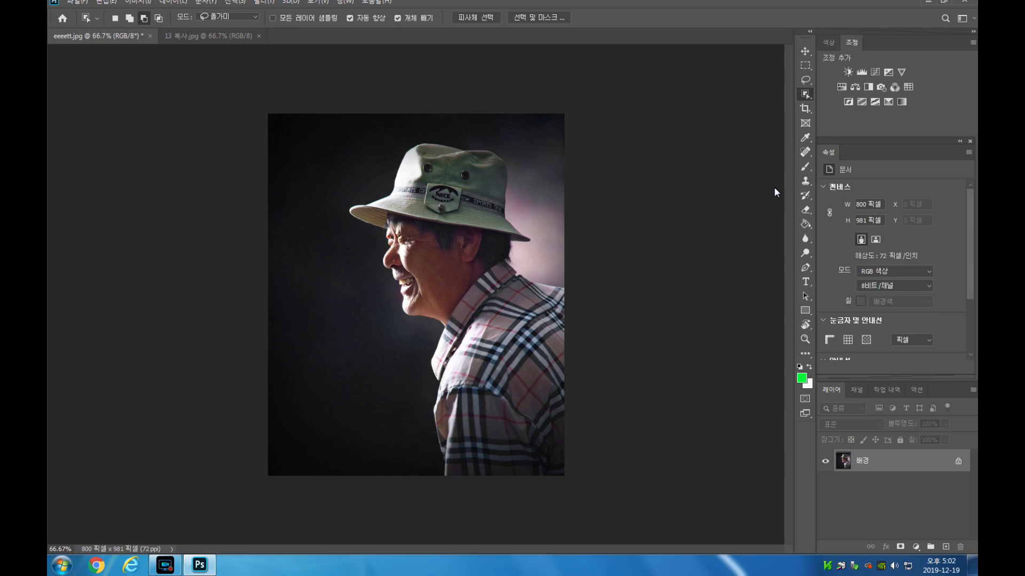
Duplicate the background layer of eeeett.jpg and paste the cloudy texture from 13 복사.jpg above it
key(ctrl+j)
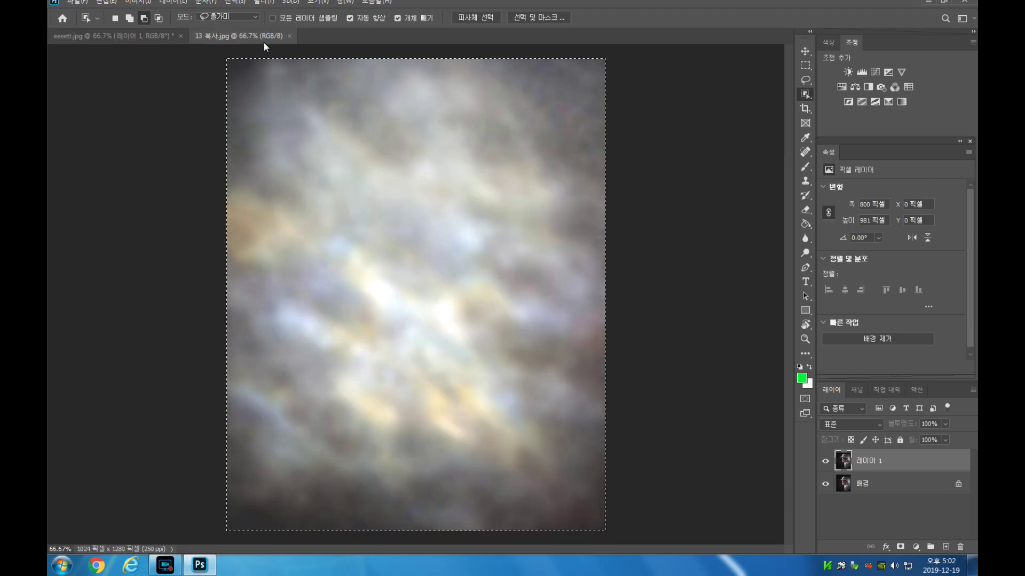
click(137, 35)
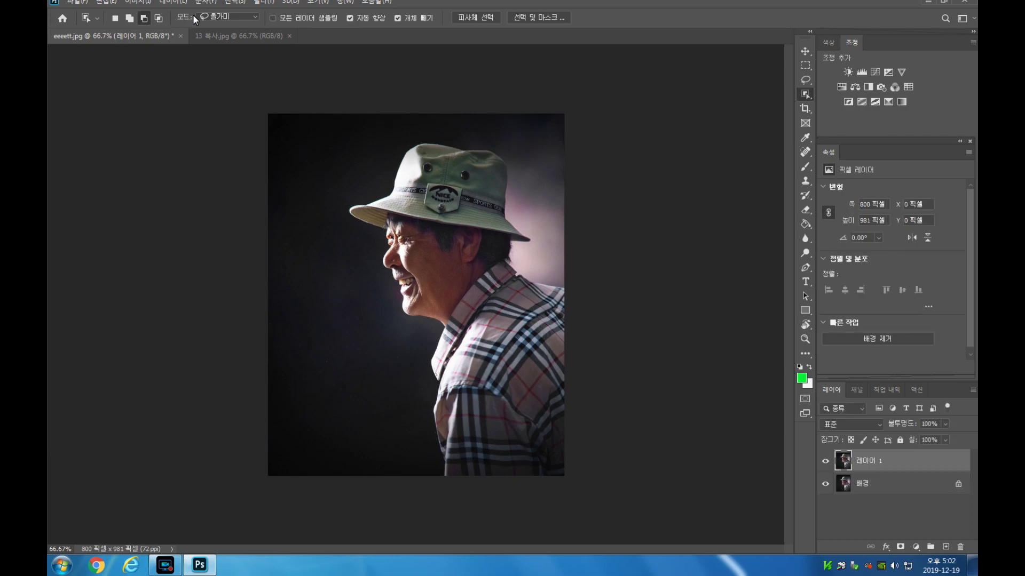
key(ctrl+v)
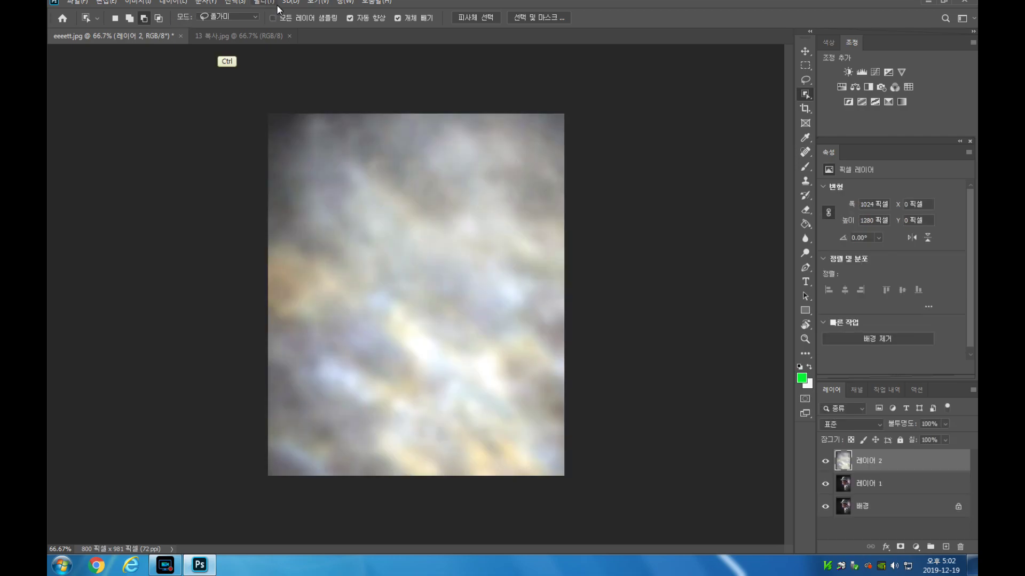
Scale and reposition the pasted texture to 963 × 1204 pixels so that it covers the whole canvas
key(ctrl+t)
drag(458, 114, 458, 202)
drag(477, 302, 453, 196)
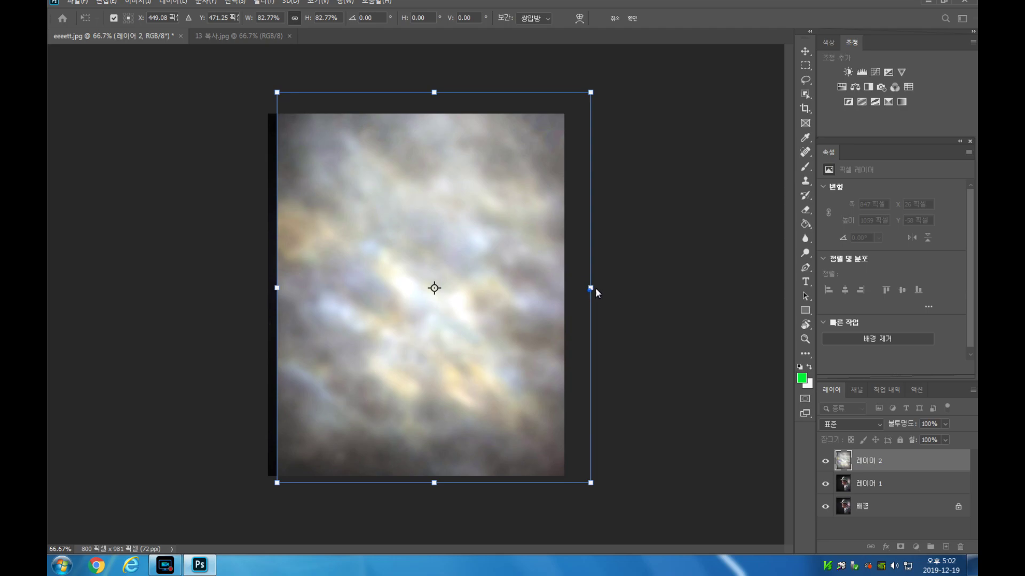
drag(594, 292, 618, 293)
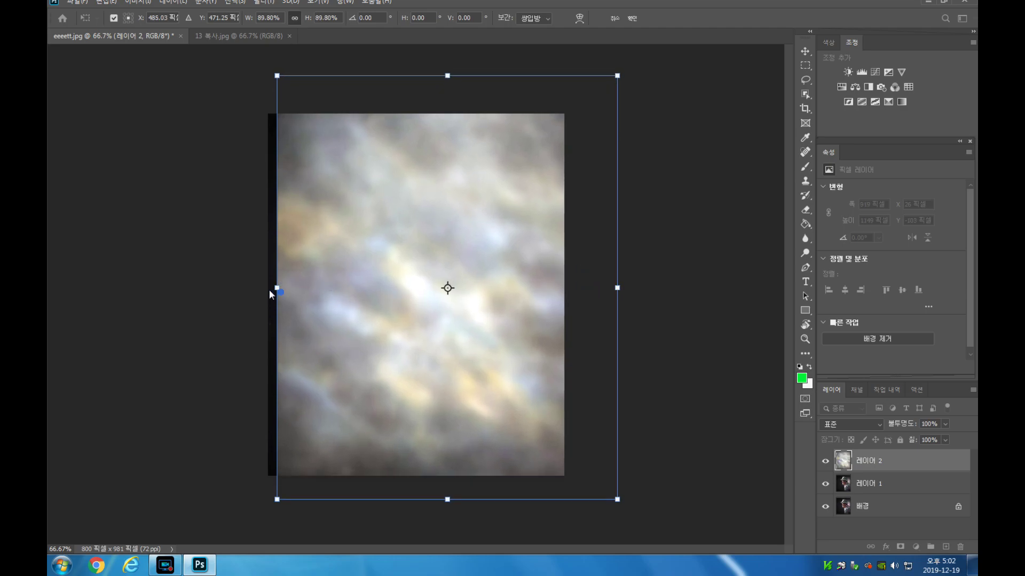
drag(279, 291, 264, 291)
key(Return)
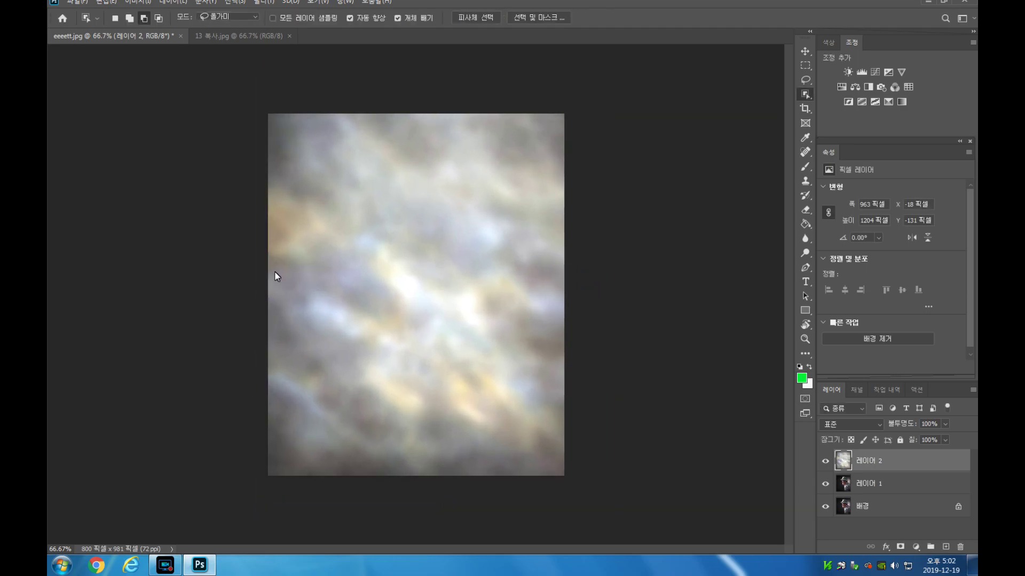
Blend 레이어 2 in 스크린 (Screen) mode at 48% opacity and make 레이어 1 the active layer
click(880, 424)
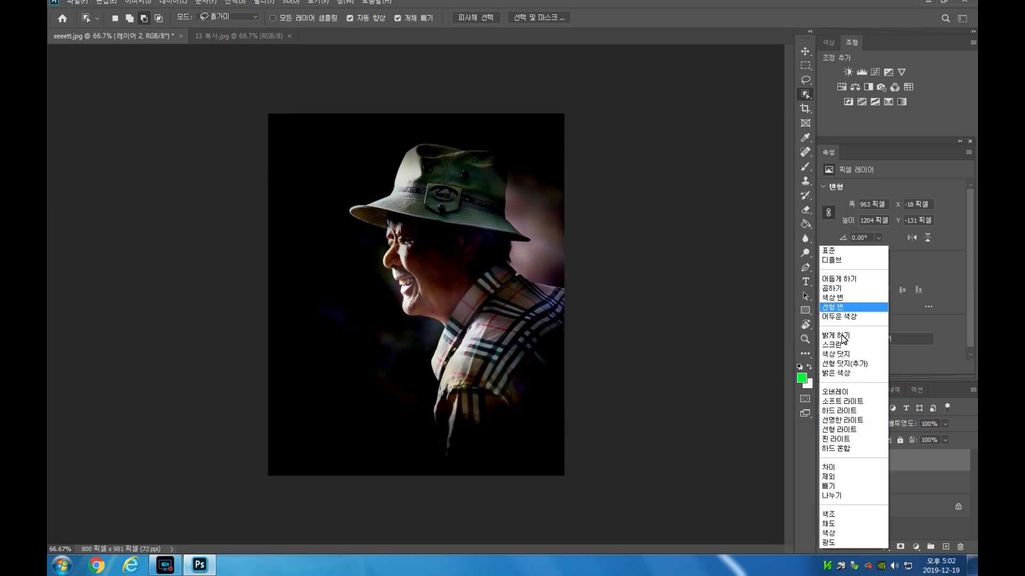
click(841, 347)
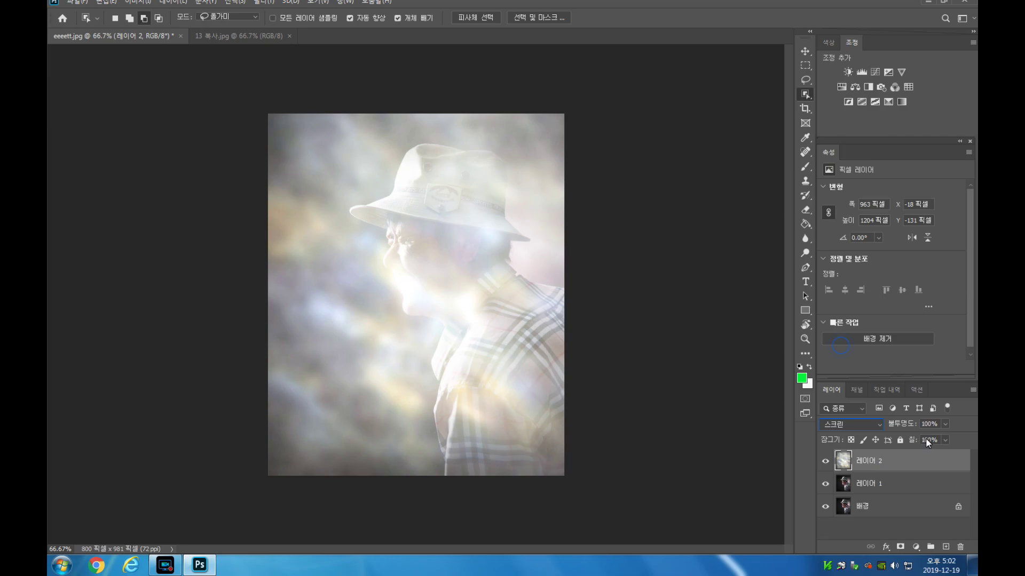
click(944, 424)
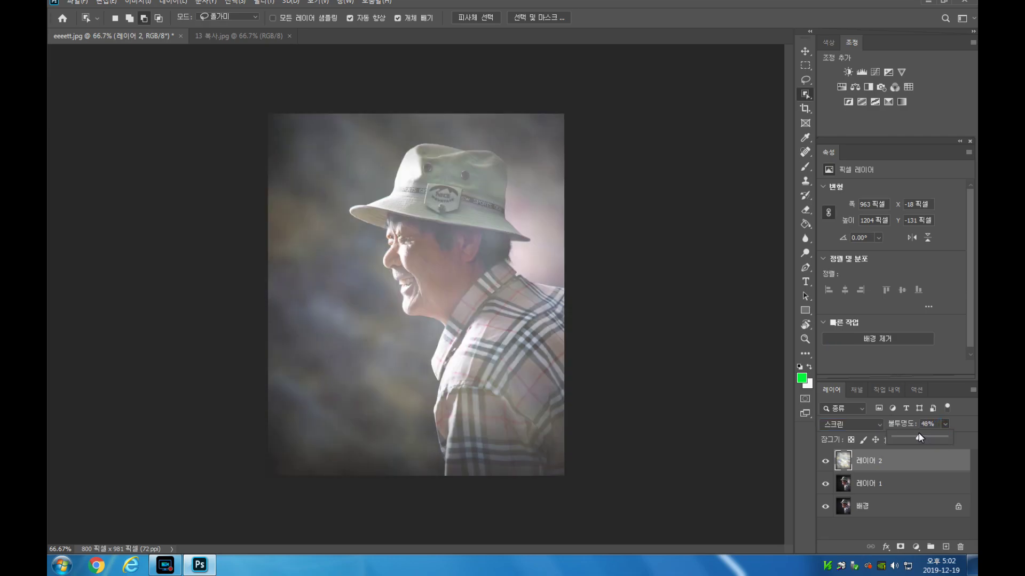
click(892, 486)
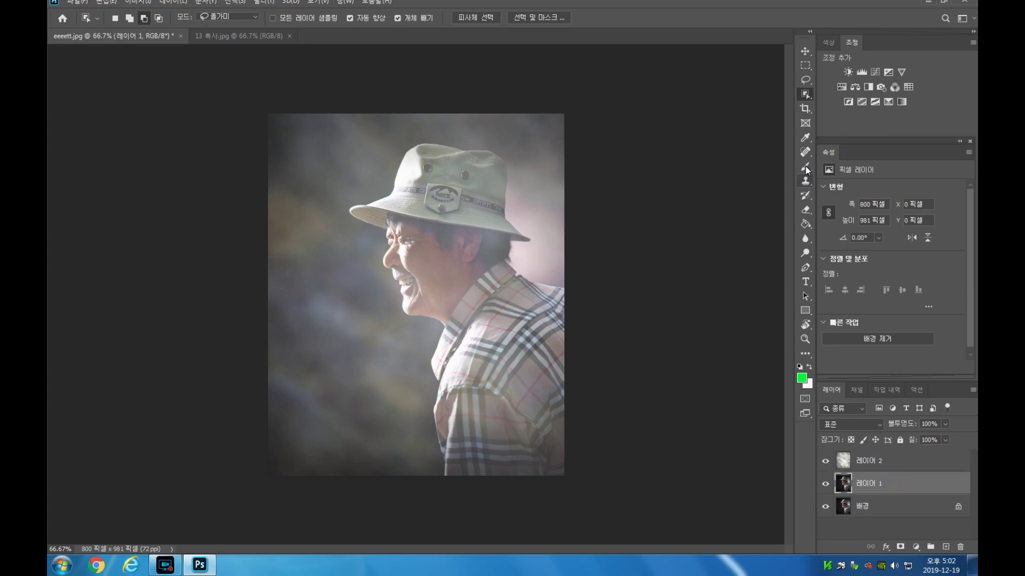
Select the man on 레이어 1 with the Object Selection tool in 올가미 (Lasso) mode and invert the selection to the backdrop
click(806, 96)
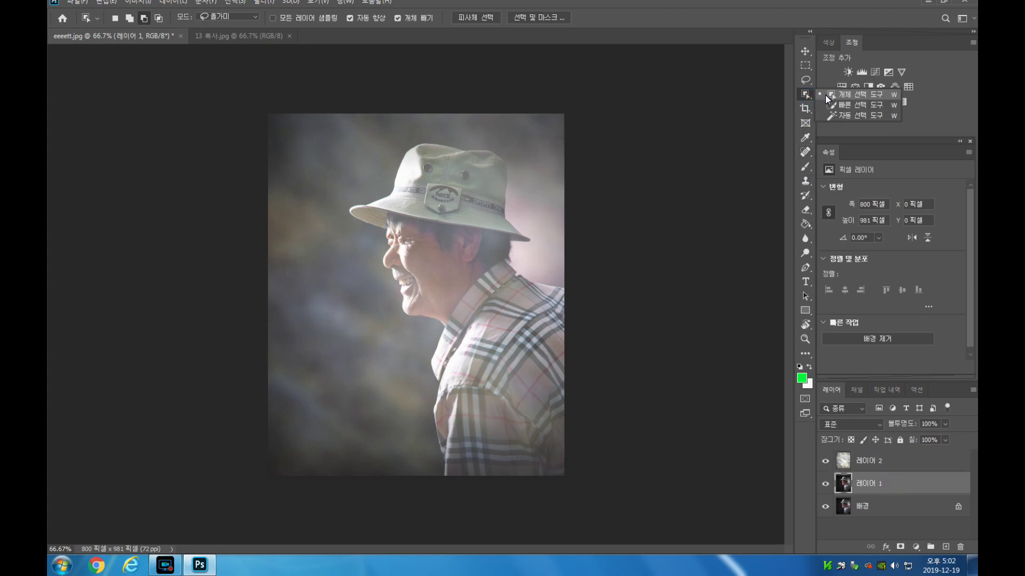
click(824, 95)
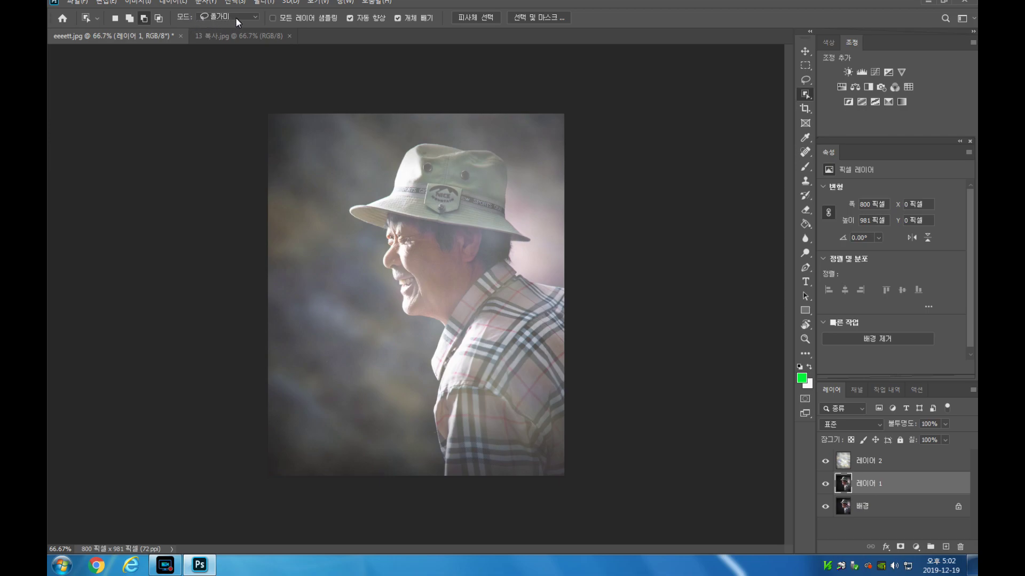
drag(417, 459, 420, 367)
mouse_move(392, 329)
mouse_down()
mouse_move(364, 284)
mouse_move(351, 190)
mouse_up()
mouse_move(412, 115)
mouse_down()
mouse_move(496, 120)
mouse_move(553, 168)
mouse_move(543, 230)
mouse_move(571, 267)
mouse_up()
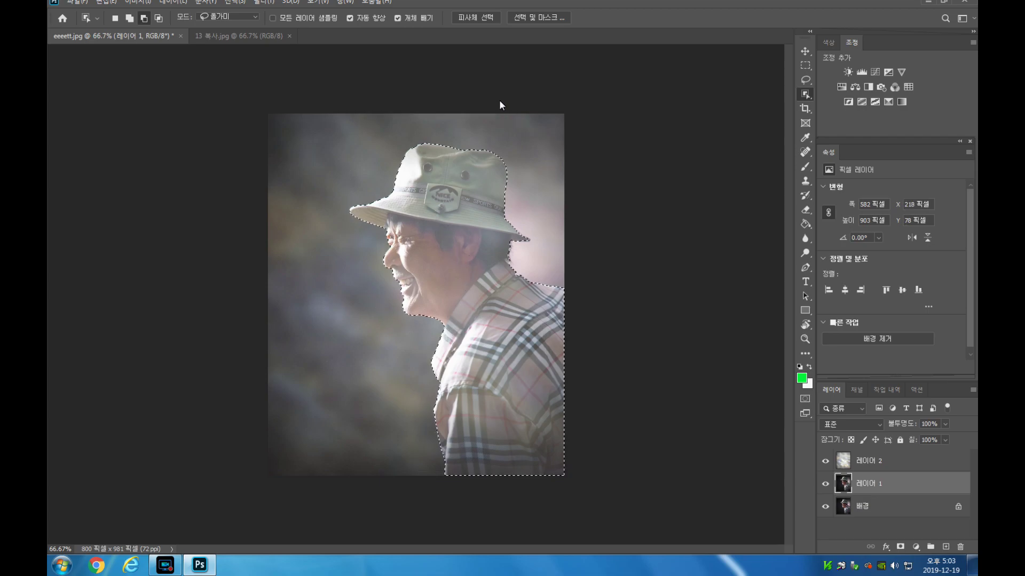
right_click(455, 236)
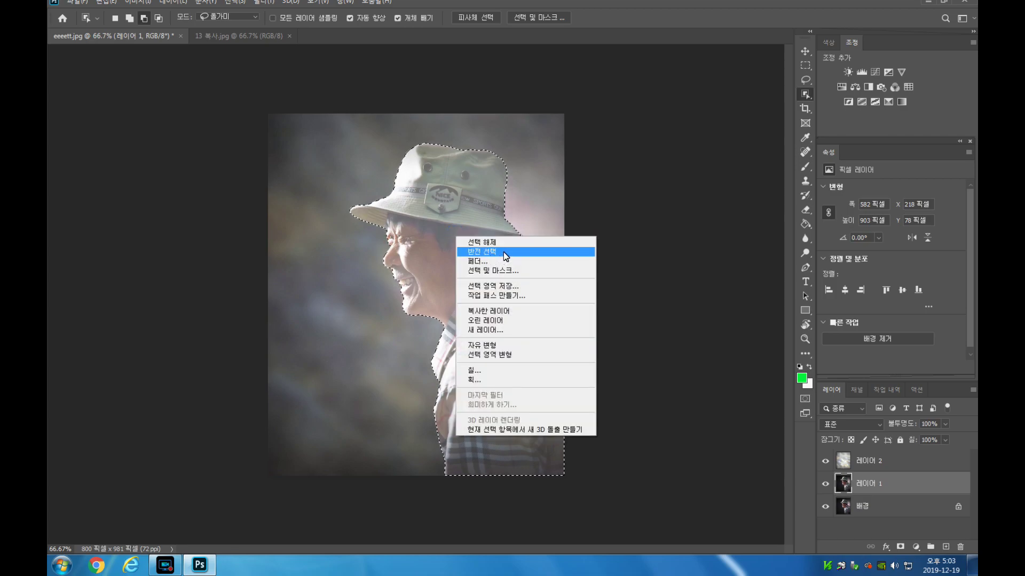
click(514, 252)
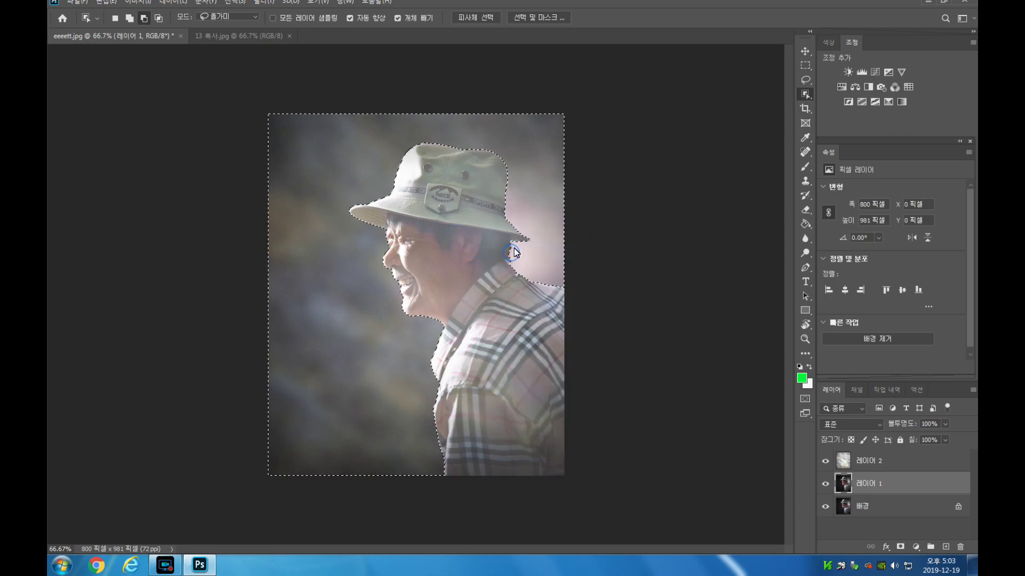
Add a layer mask to 레이어 2 from the backdrop selection so the texture stays off the man
click(873, 457)
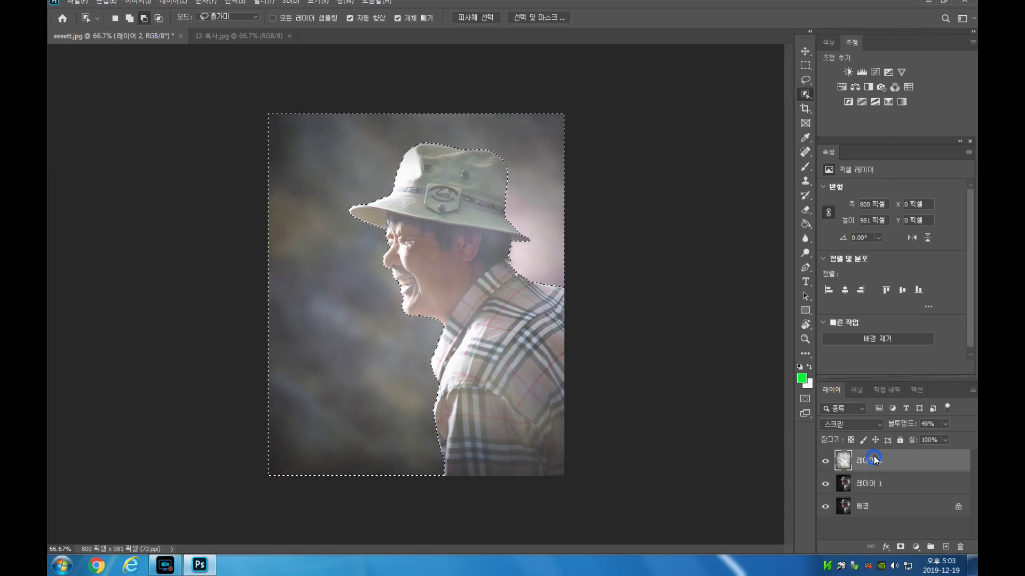
click(902, 547)
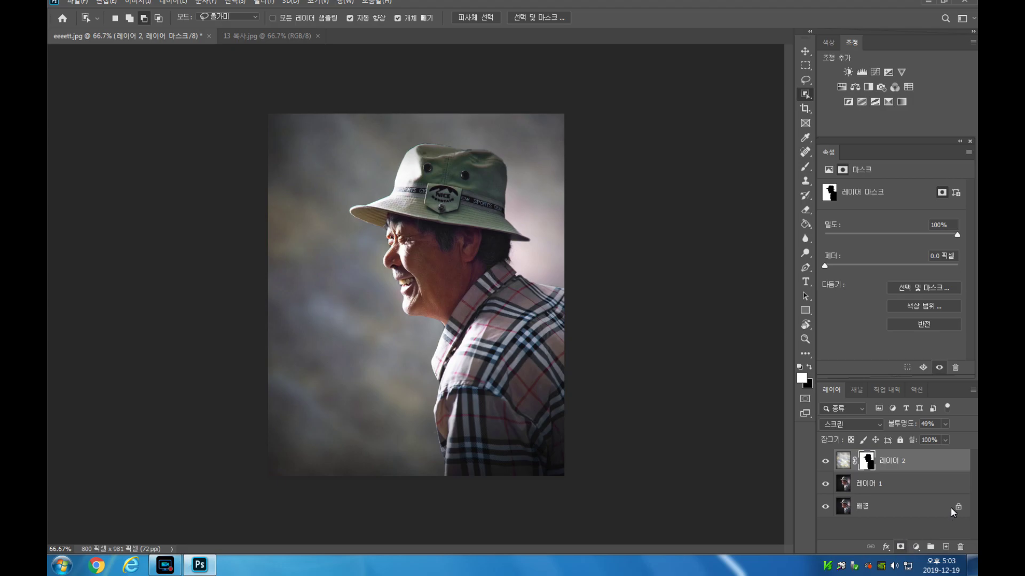
key(ctrl+1)
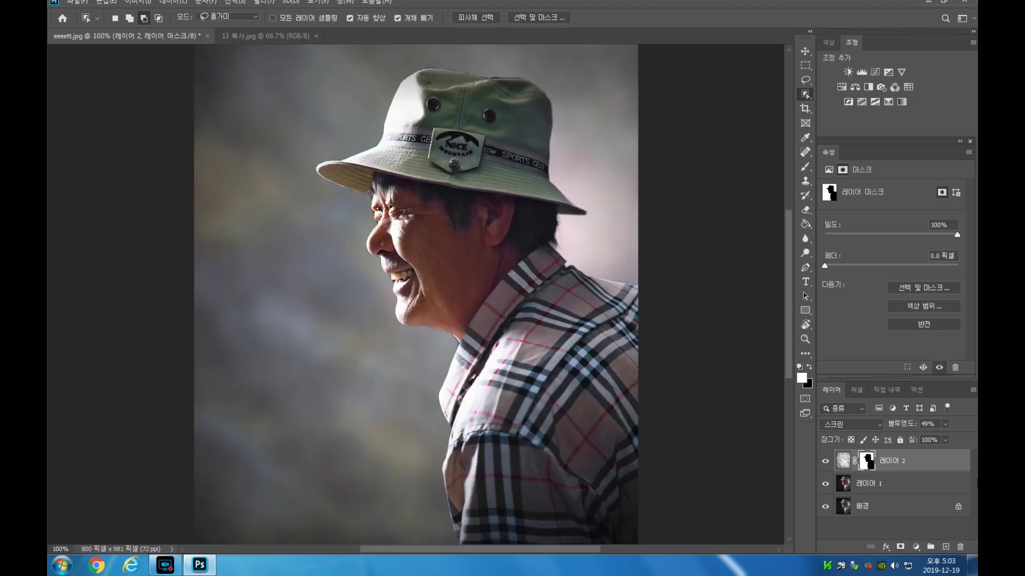
key(ctrl+minus)
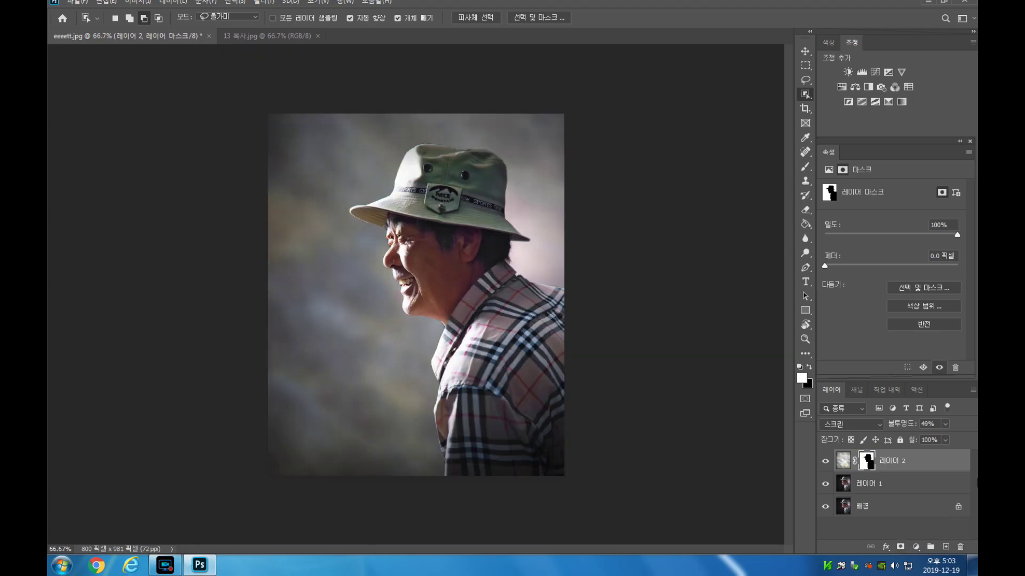
key(ctrl+plus)
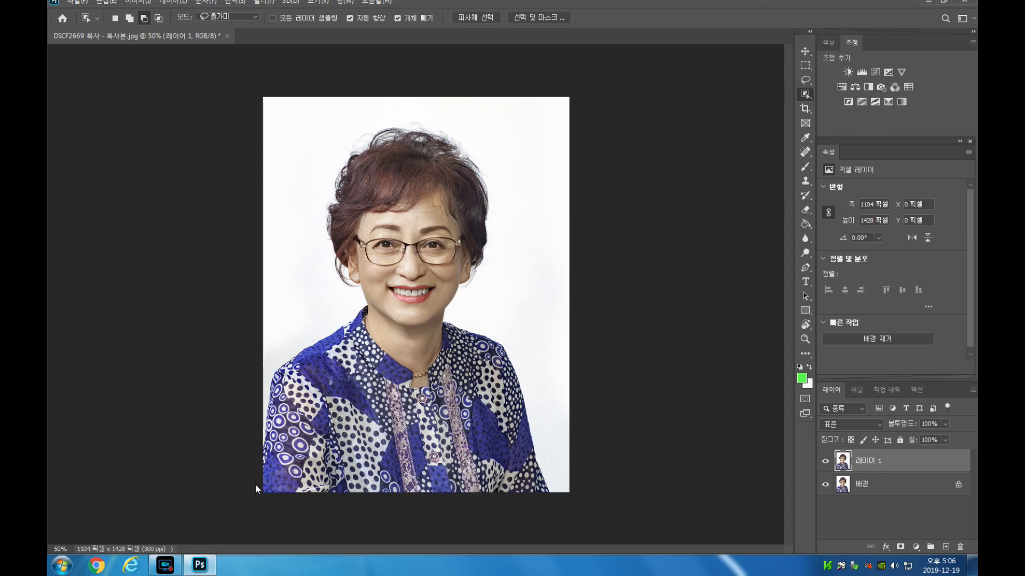
Select the woman's face, neck and clothing with the Object Selection tool, leaving out her hair, and invert the selection
mouse_move(255, 496)
mouse_down()
mouse_move(262, 371)
mouse_move(289, 338)
mouse_move(352, 310)
mouse_move(340, 249)
mouse_move(393, 198)
mouse_up()
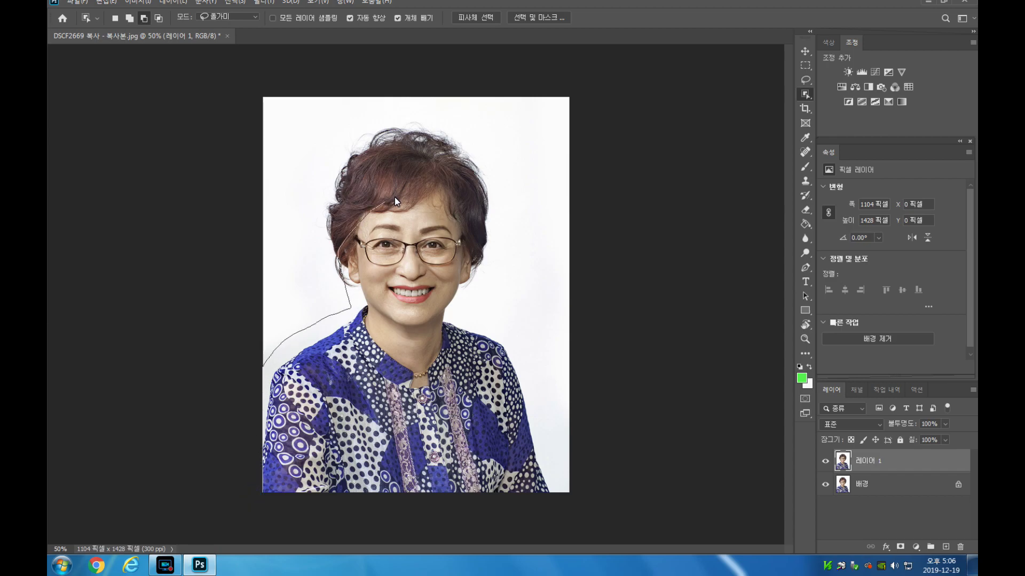
mouse_move(473, 227)
mouse_down()
mouse_move(483, 260)
mouse_move(467, 300)
mouse_move(548, 387)
mouse_move(573, 471)
mouse_move(541, 501)
mouse_move(283, 517)
mouse_move(240, 500)
mouse_up()
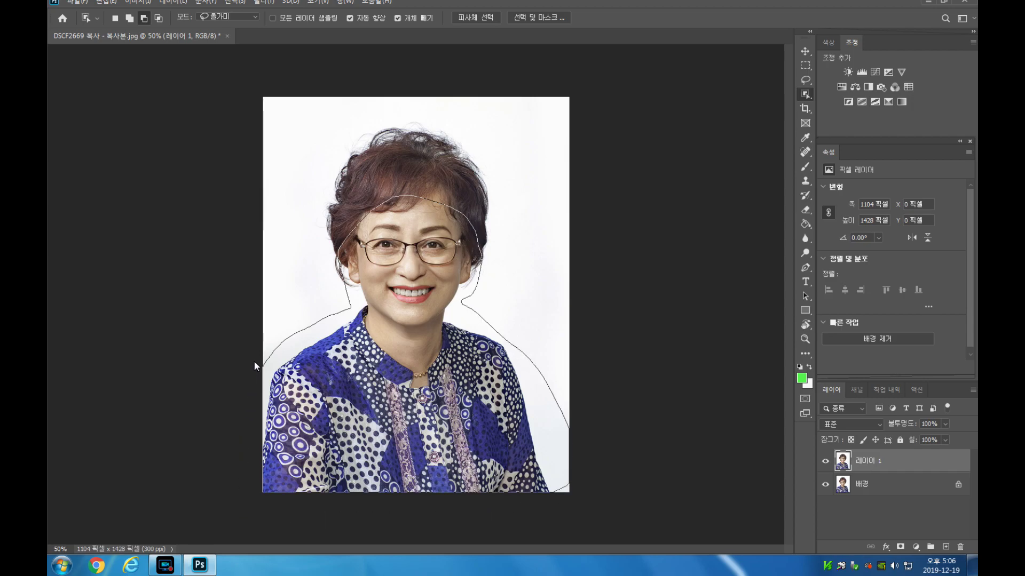
drag(159, 369, 159, 369)
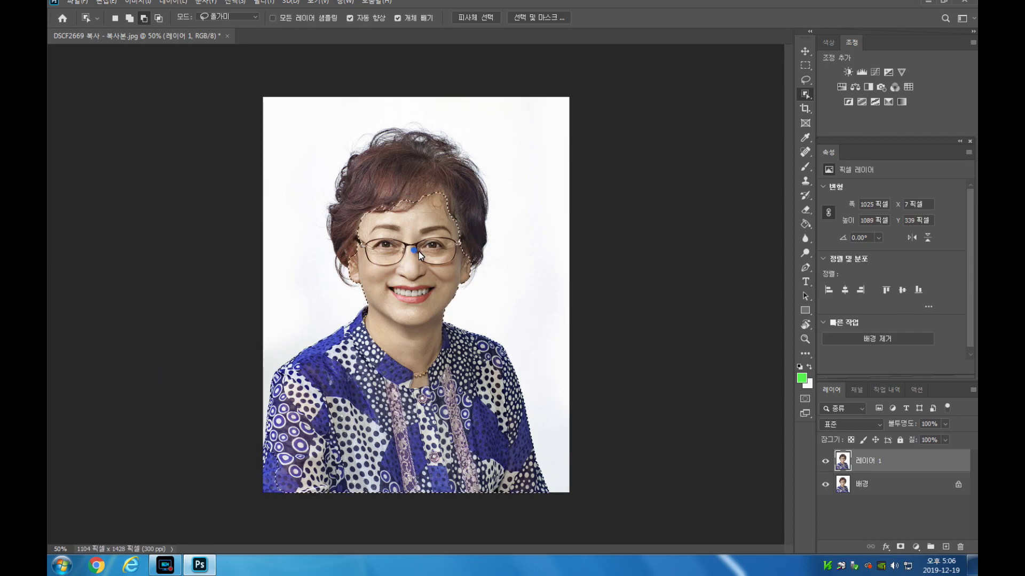
right_click(418, 251)
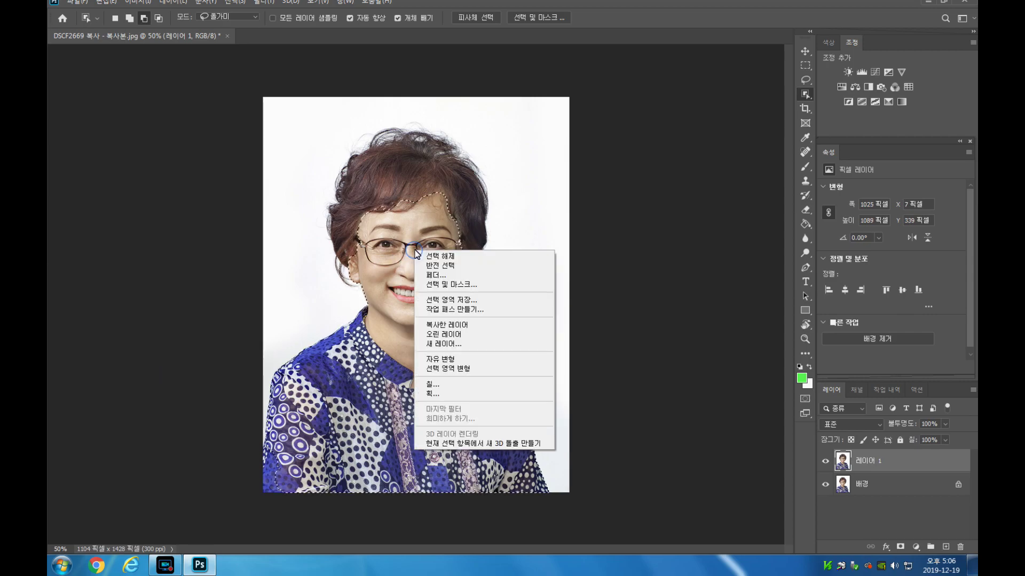
click(473, 272)
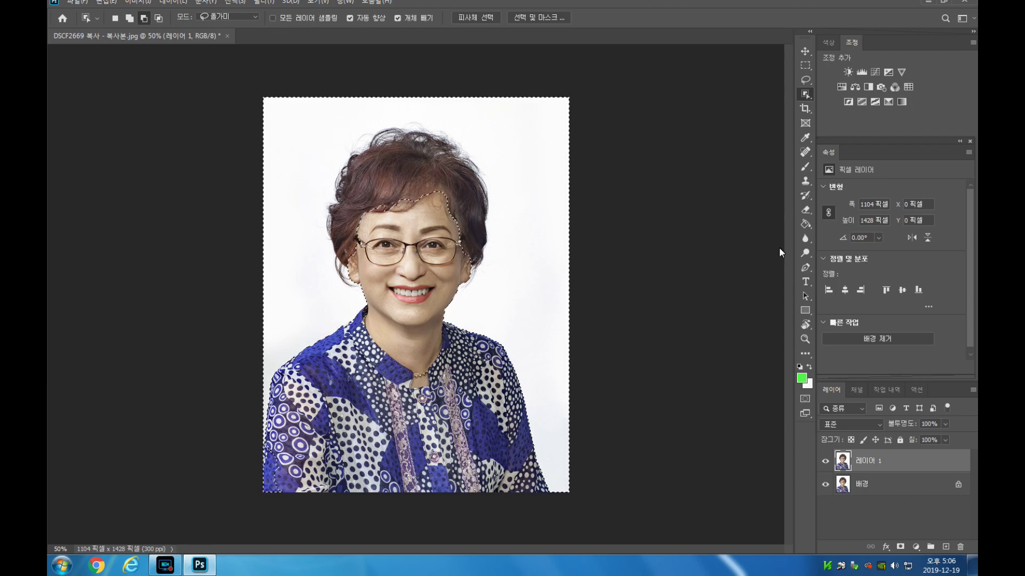
Fill the white backdrop with the green foreground colour using the Paint Bucket in 곱하기 (Multiply) mode at 53% opacity, and clear the selection
click(804, 224)
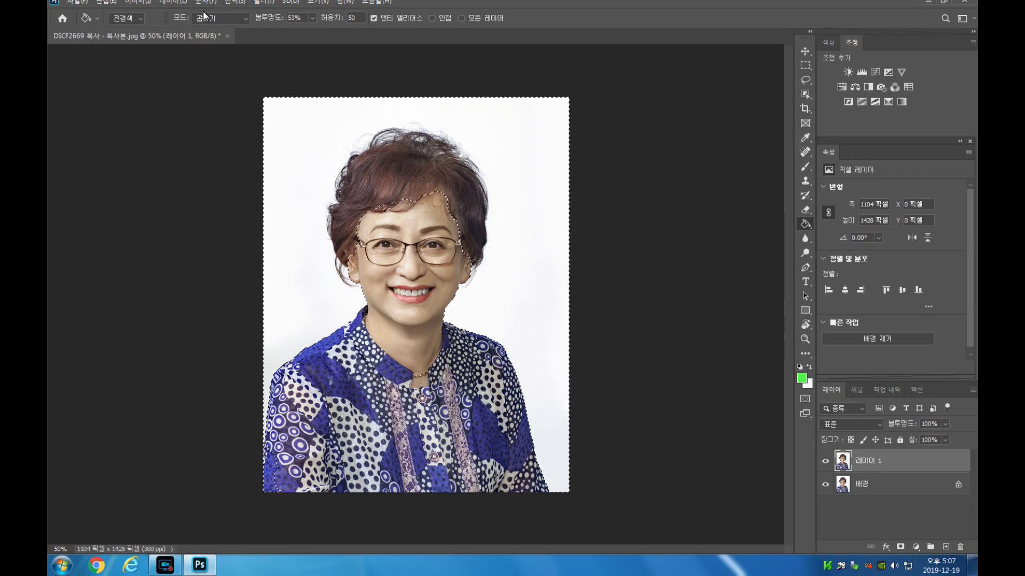
click(301, 120)
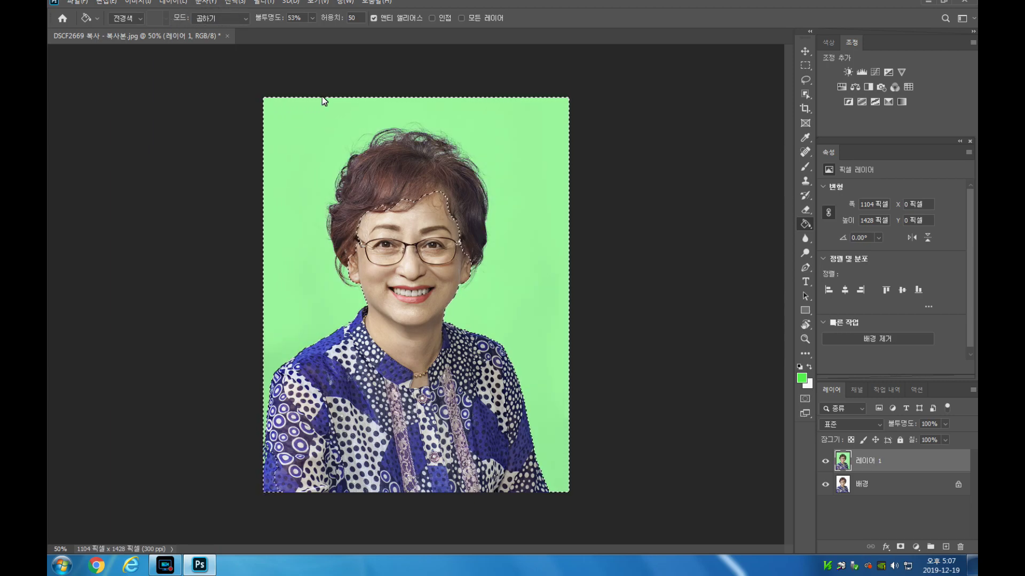
key(ctrl+d)
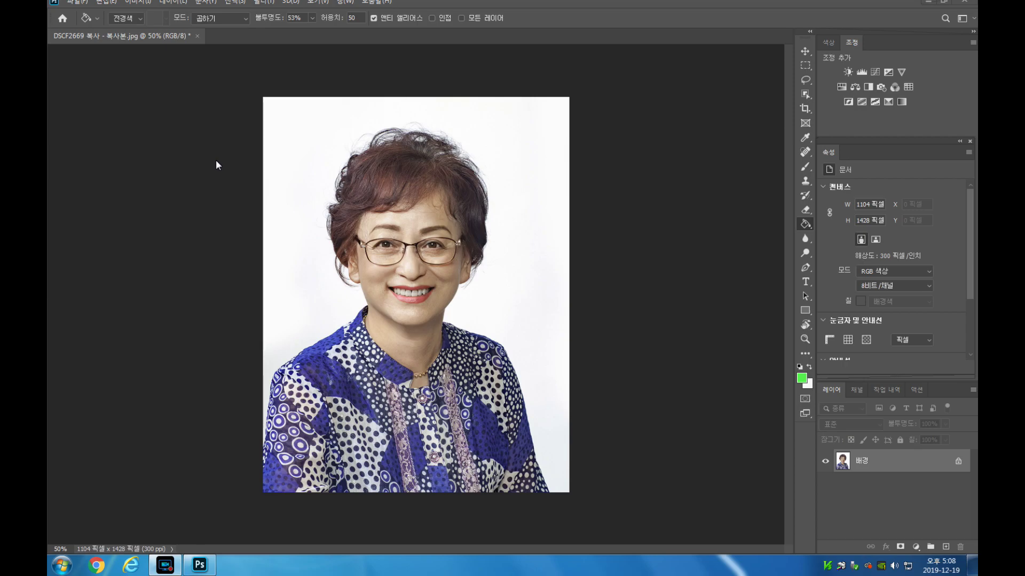
click(216, 160)
click(697, 279)
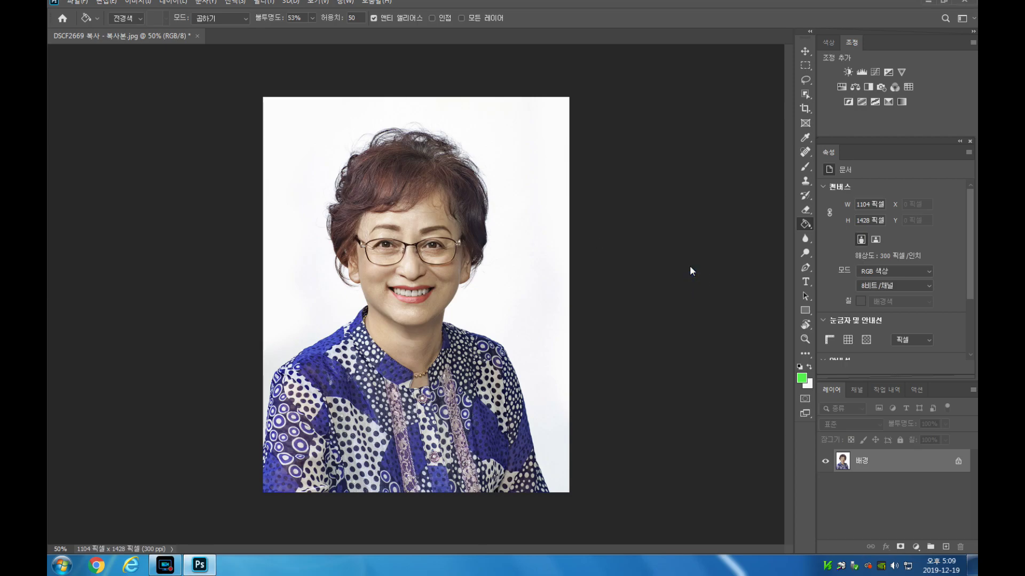
Duplicate the background layer of the woman's portrait and switch to the Object Selection tool
key(ctrl+j)
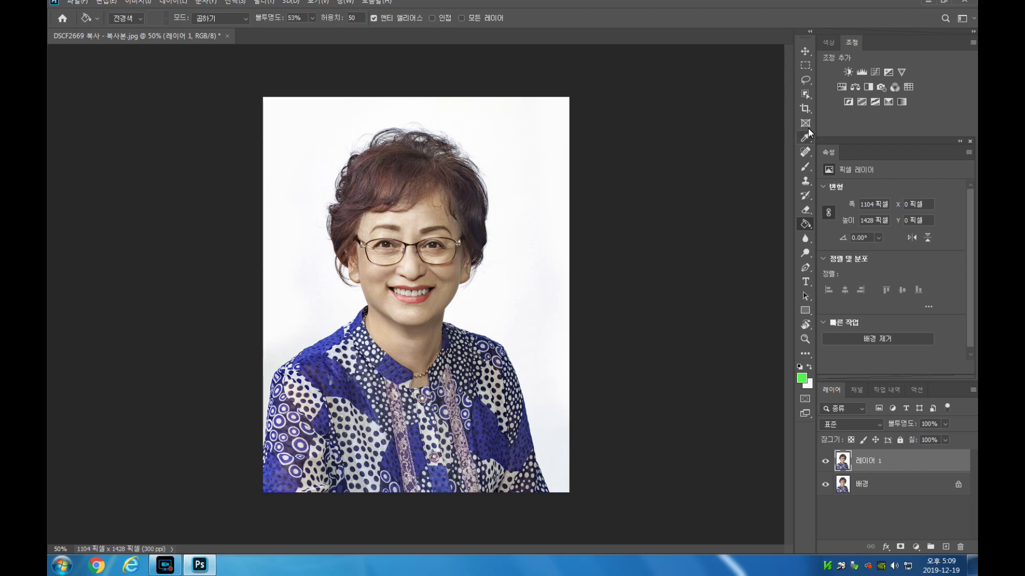
click(804, 93)
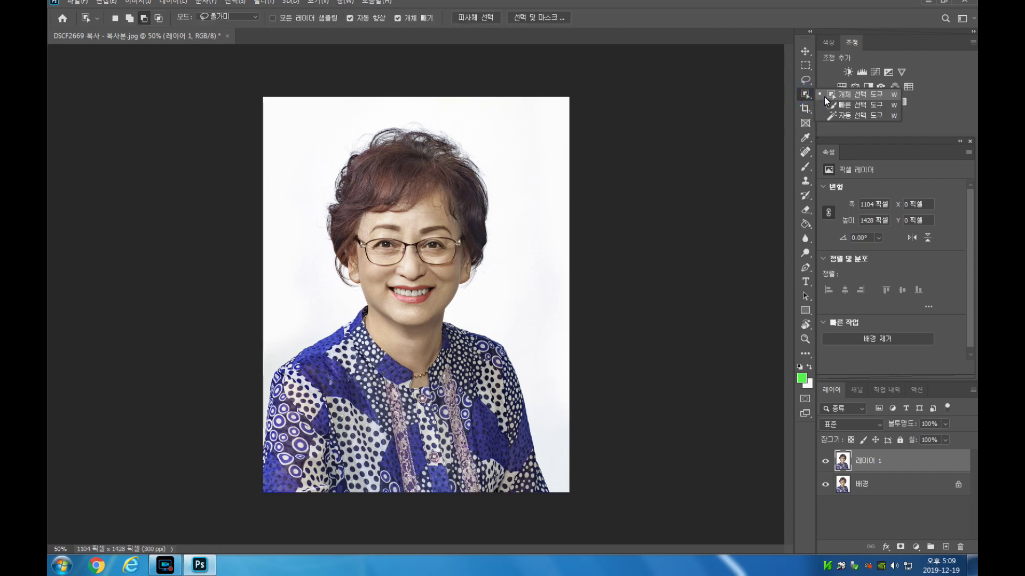
click(824, 96)
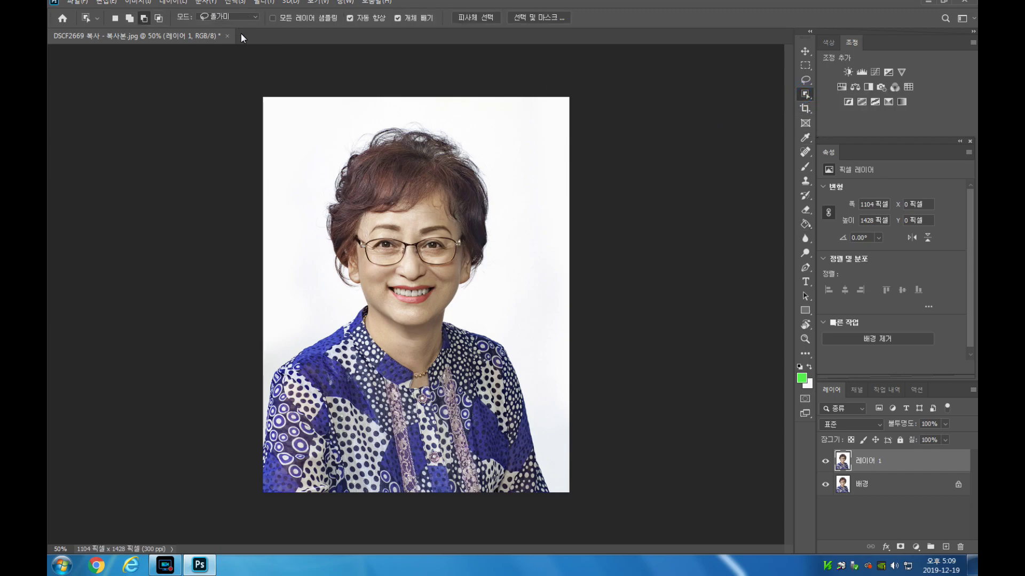
mouse_move(247, 496)
mouse_down()
mouse_move(272, 368)
mouse_move(290, 340)
mouse_move(344, 311)
mouse_move(345, 246)
mouse_move(376, 203)
mouse_move(407, 181)
mouse_move(464, 197)
mouse_move(483, 264)
mouse_move(471, 308)
mouse_up()
mouse_move(518, 338)
mouse_down()
mouse_move(563, 505)
mouse_move(420, 513)
mouse_move(248, 492)
mouse_move(259, 385)
mouse_up()
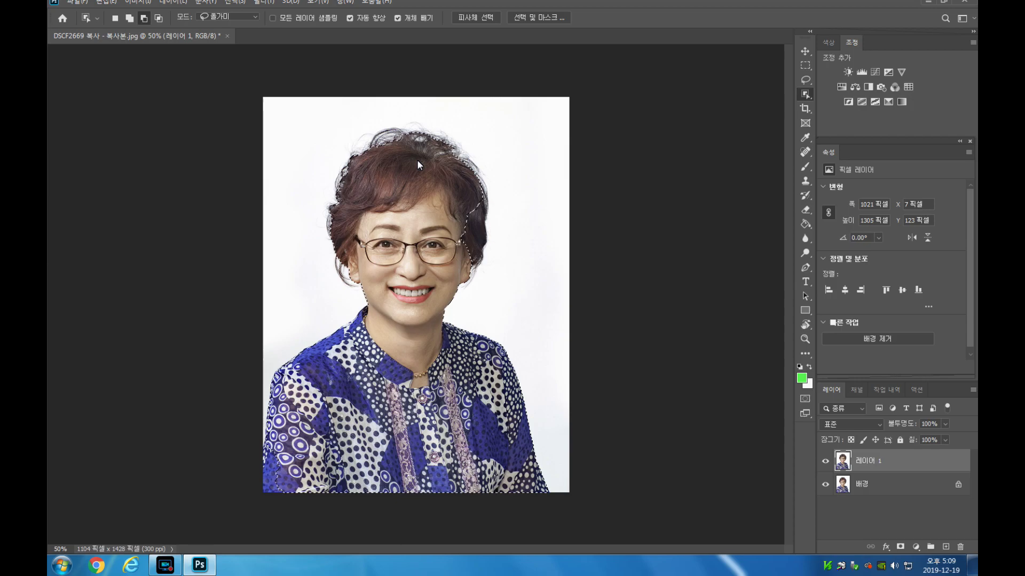
key(ctrl+d)
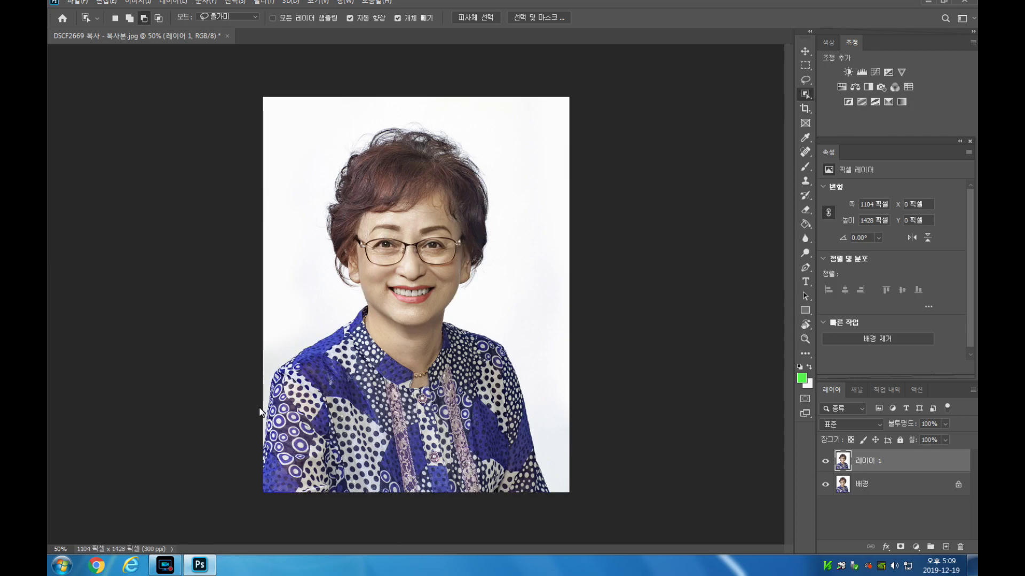
Select the woman's face, neck and clothing without her hair on 레이어 1 and invert the selection
mouse_move(263, 363)
mouse_down()
mouse_move(363, 306)
mouse_move(339, 243)
mouse_up()
mouse_move(418, 222)
mouse_down()
mouse_move(490, 243)
mouse_move(481, 313)
mouse_move(549, 398)
mouse_move(560, 493)
mouse_move(493, 514)
mouse_move(260, 500)
mouse_move(258, 358)
mouse_up()
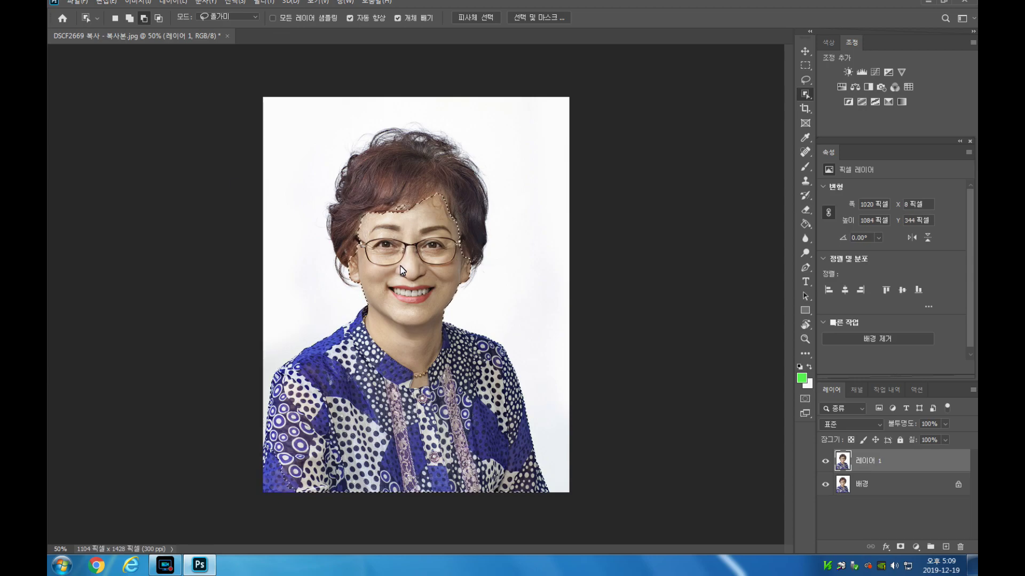
right_click(414, 256)
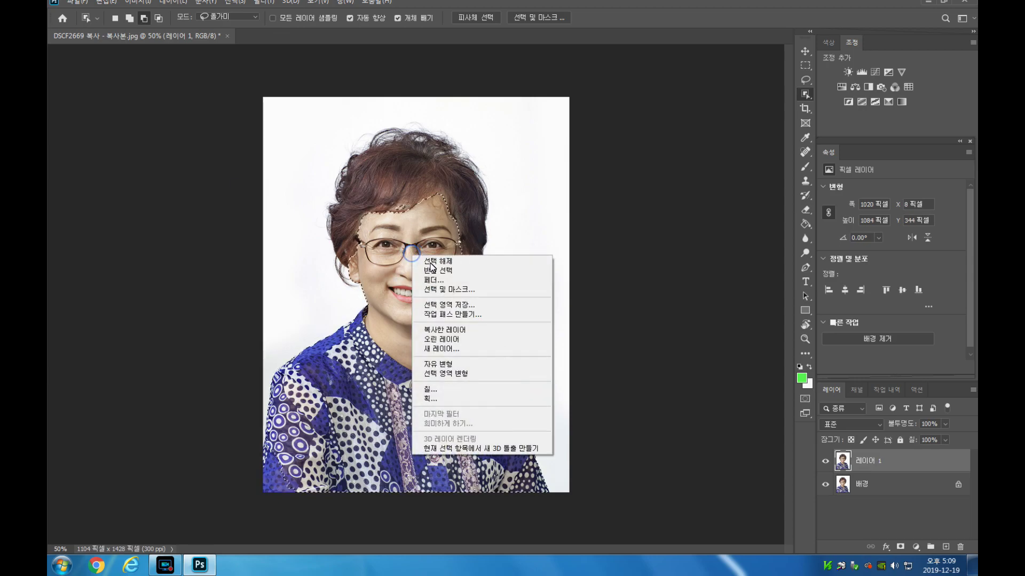
click(448, 272)
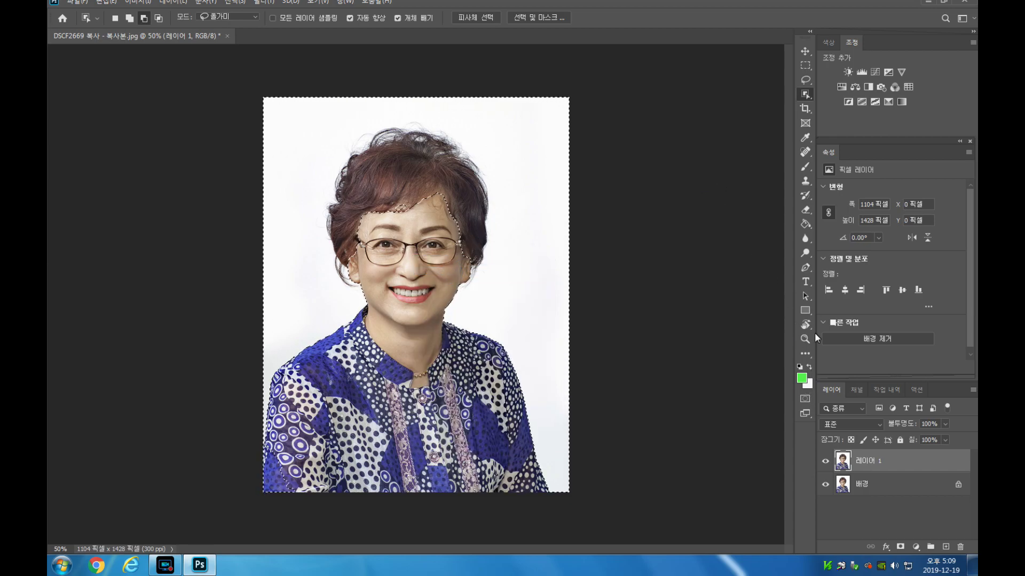
Try filling the backdrop with green using the Paint Bucket in 곱하기 (Multiply) mode at 53% opacity, and undo the fill
click(806, 224)
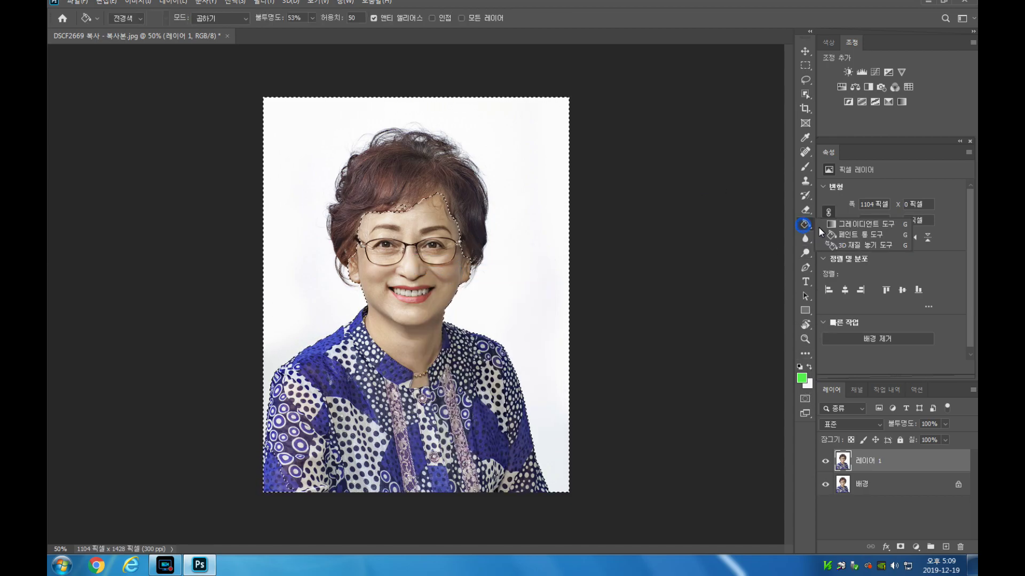
click(838, 237)
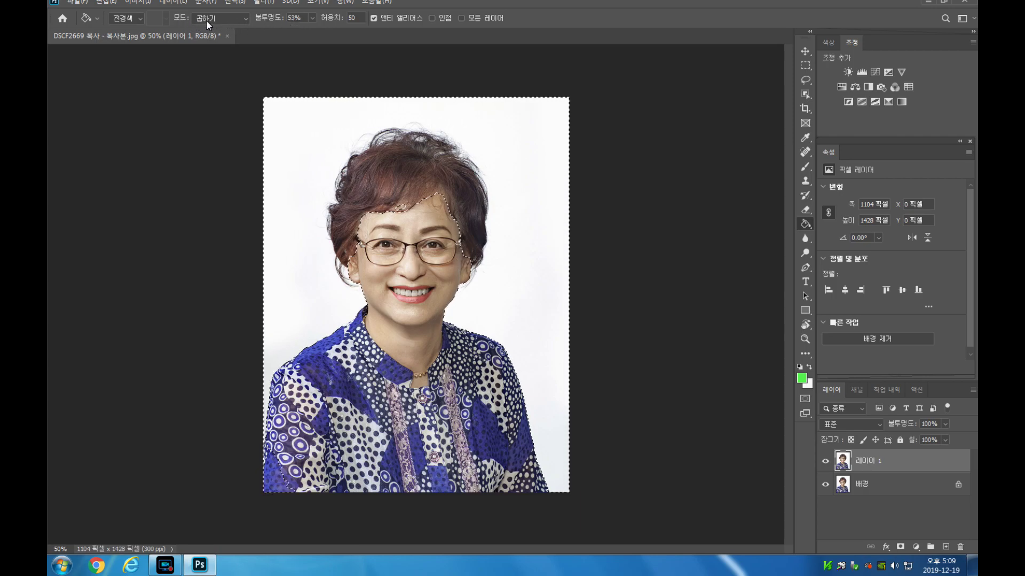
click(286, 124)
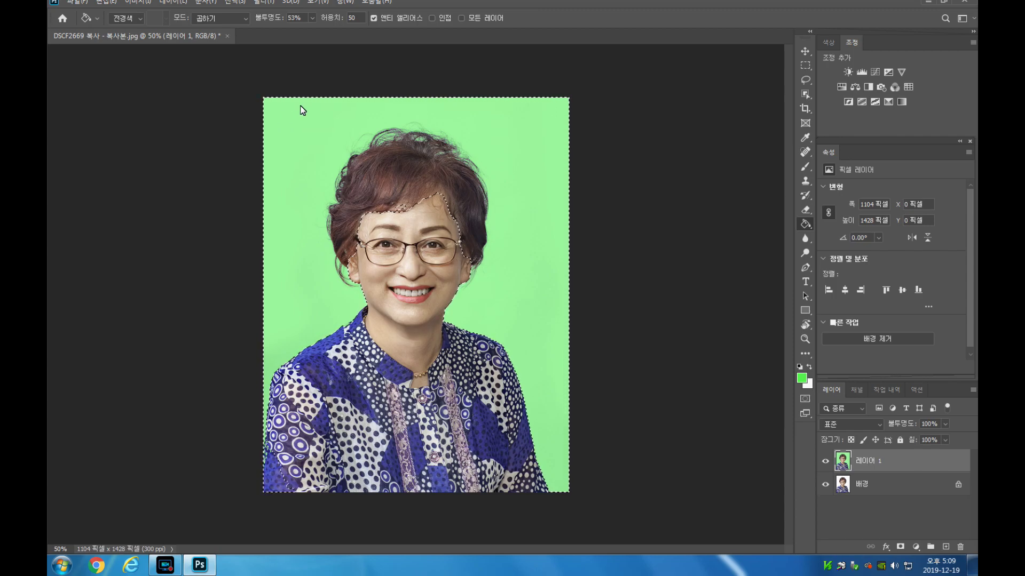
key(ctrl+z)
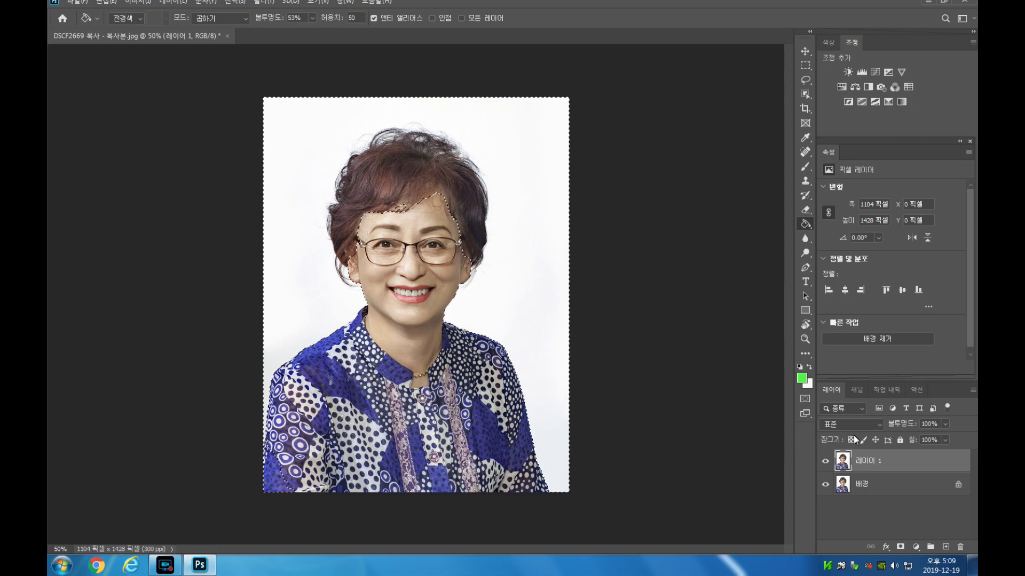
Set 레이어 1 to 광도 (Luminosity) blending, fill the backdrop twice with the green foreground colour, and clear the selection
click(881, 425)
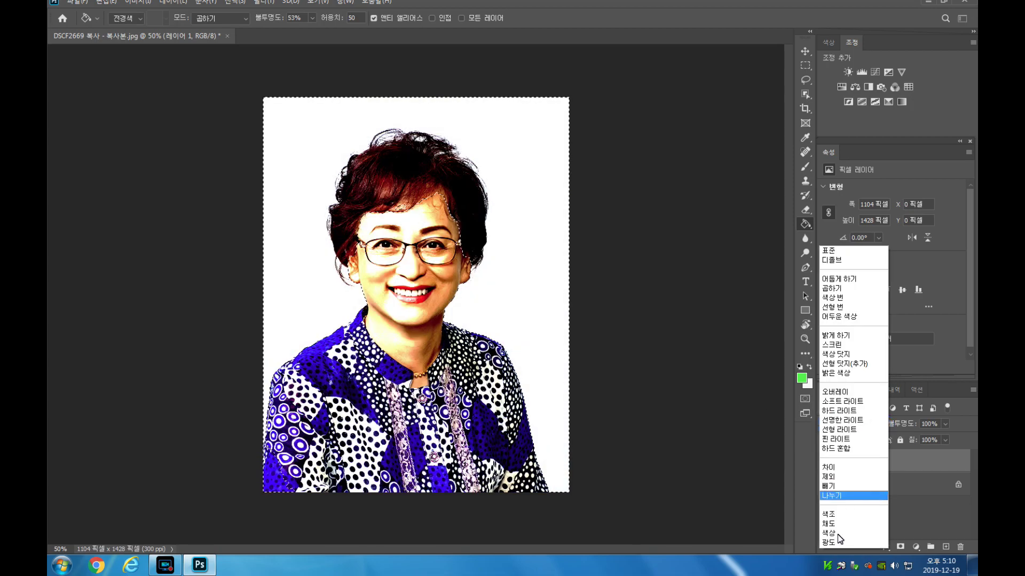
click(829, 540)
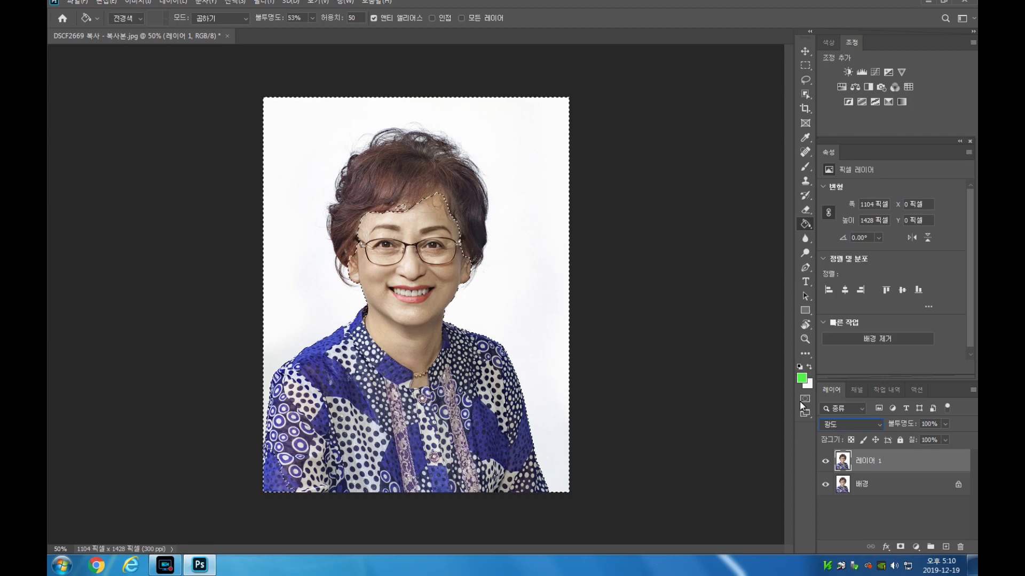
click(529, 152)
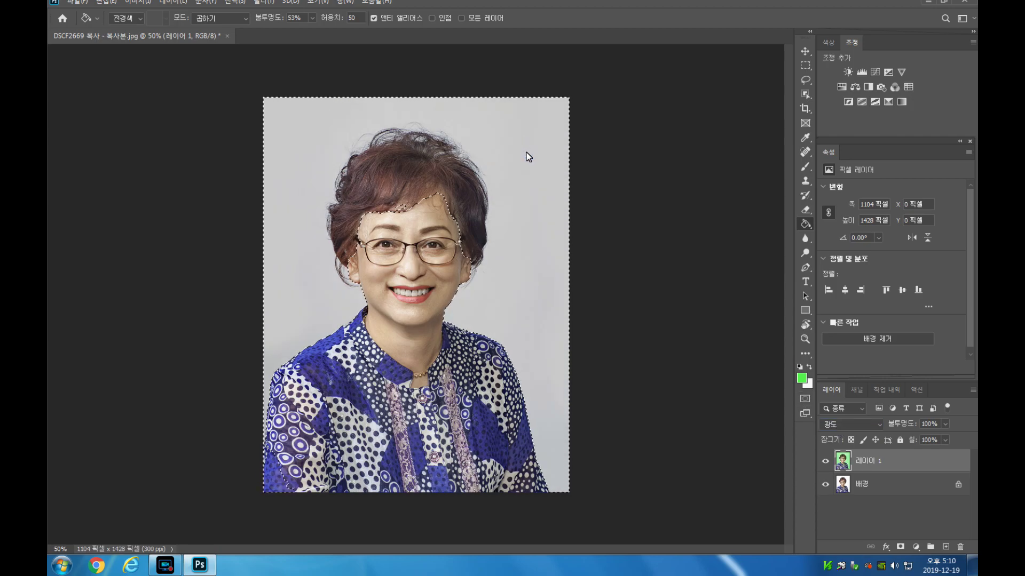
click(533, 151)
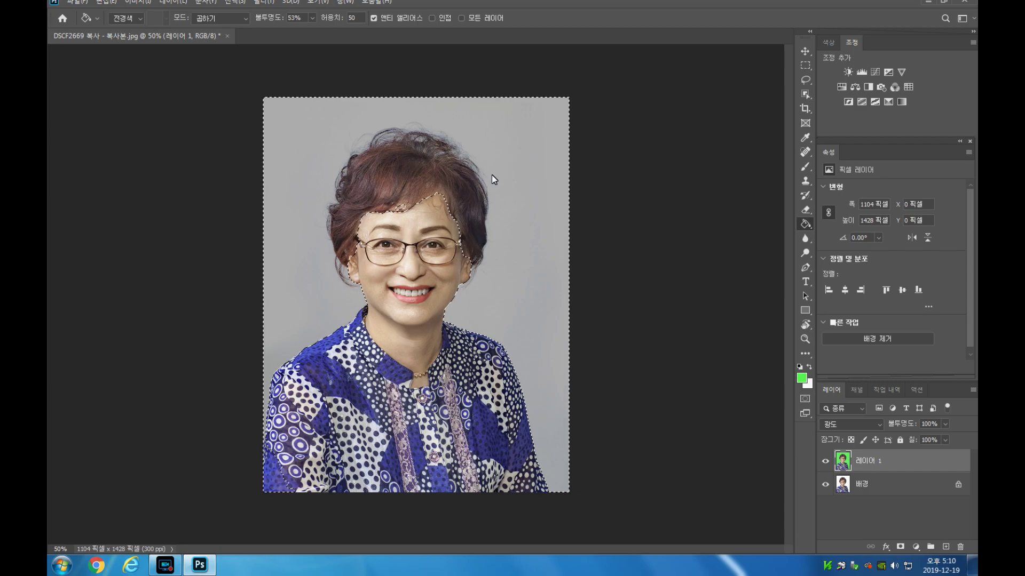
key(ctrl+d)
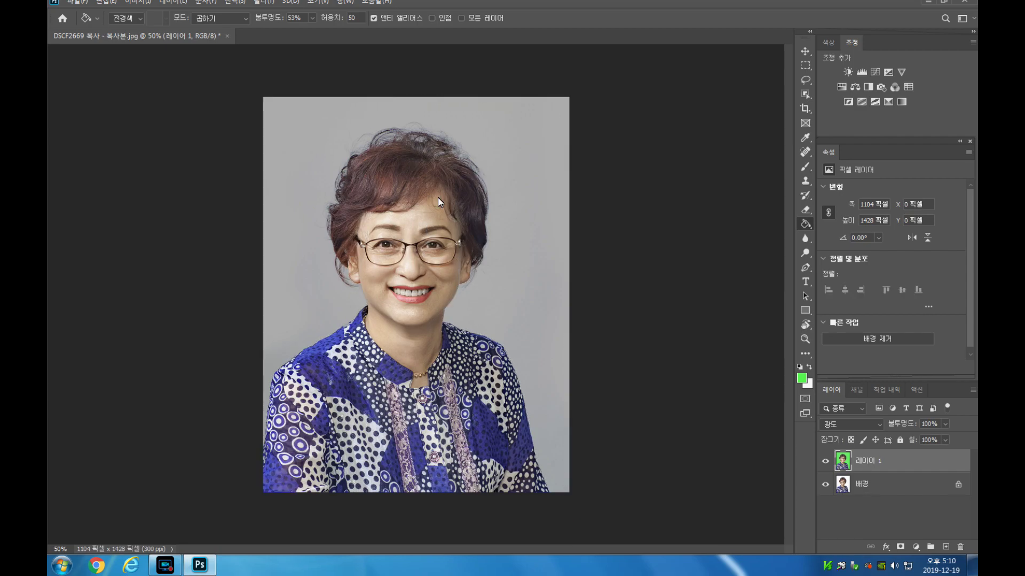